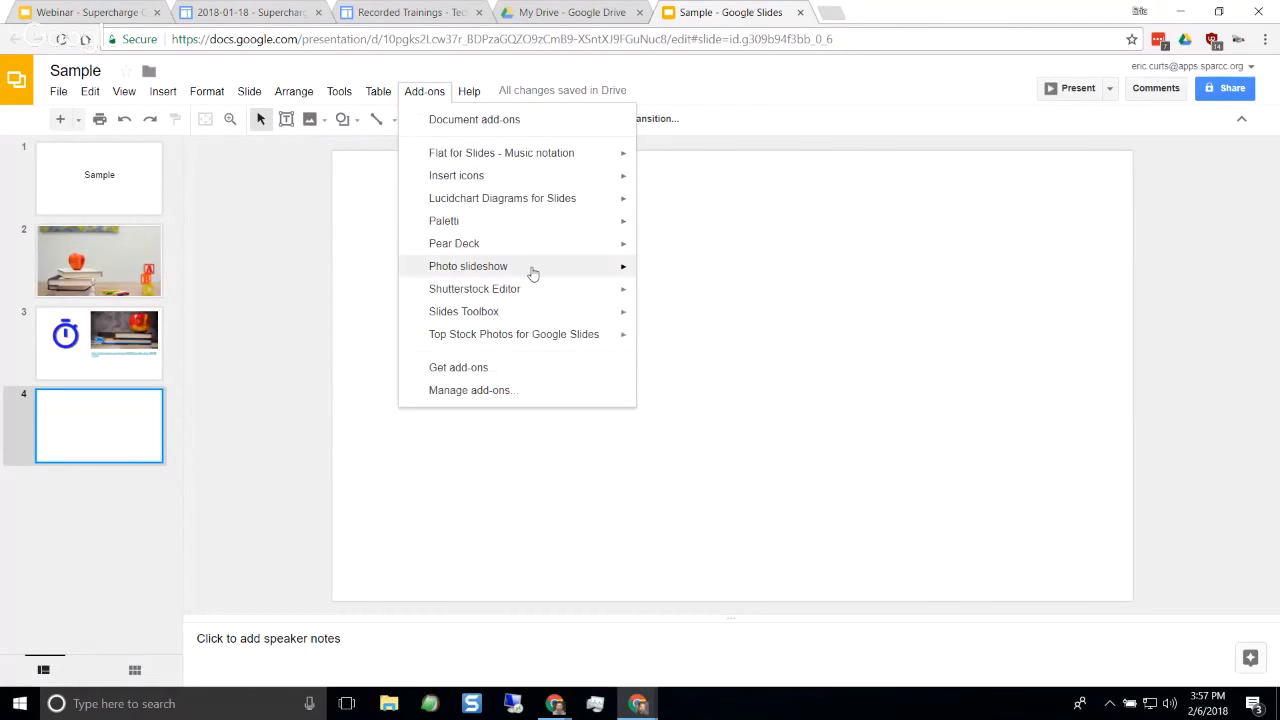
Browse the Google Slides add-on store, close it, and look at the import options of the Photo slideshow add-on
{"action": "left_click", "coordinate": [458, 367]}
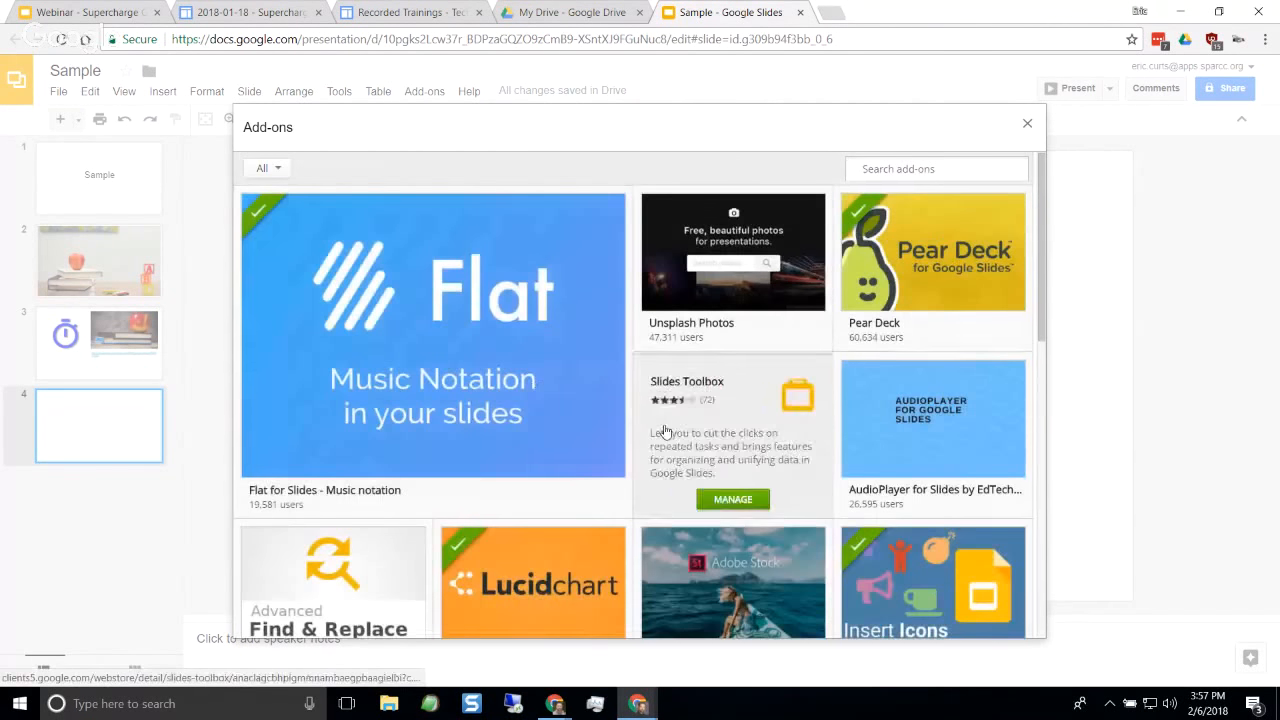
{"action": "scroll", "coordinate": [660, 420], "scroll_direction": "down", "scroll_amount": 4}
{"action": "scroll", "coordinate": [665, 430], "scroll_direction": "down", "scroll_amount": 4}
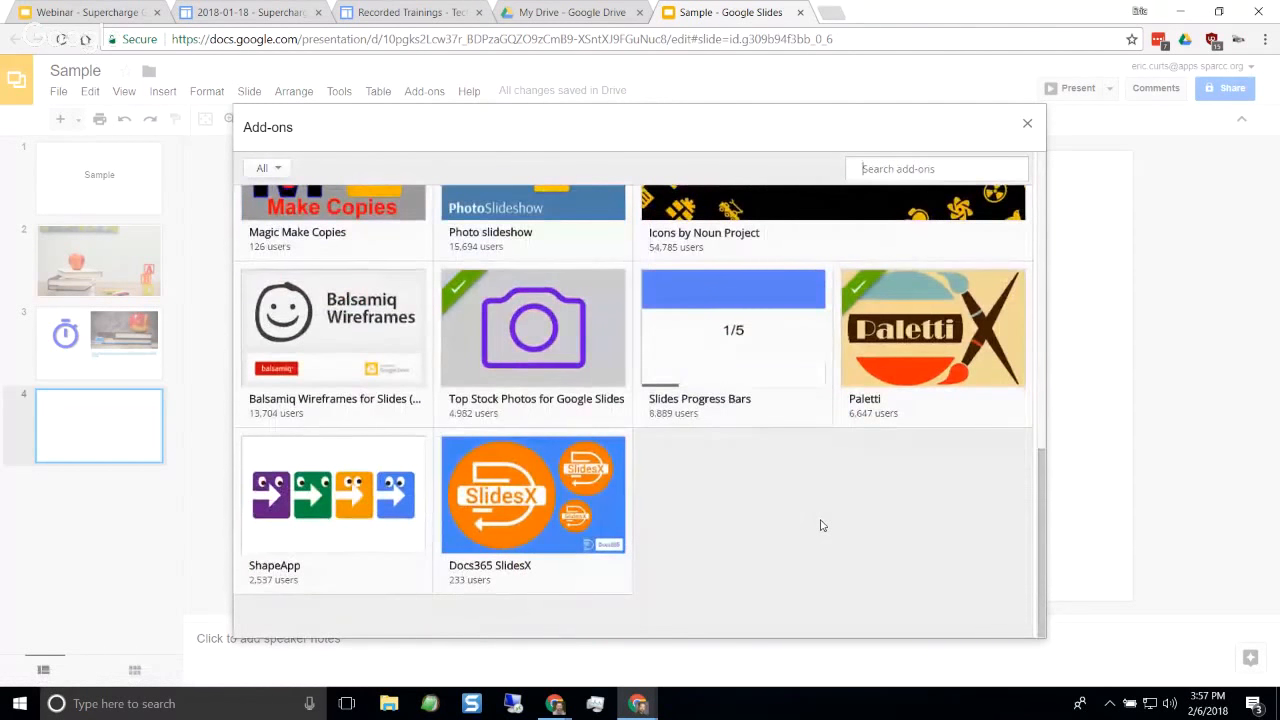
{"action": "scroll", "coordinate": [821, 525], "scroll_direction": "up", "scroll_amount": 4}
{"action": "scroll", "coordinate": [515, 430], "scroll_direction": "down", "scroll_amount": 2}
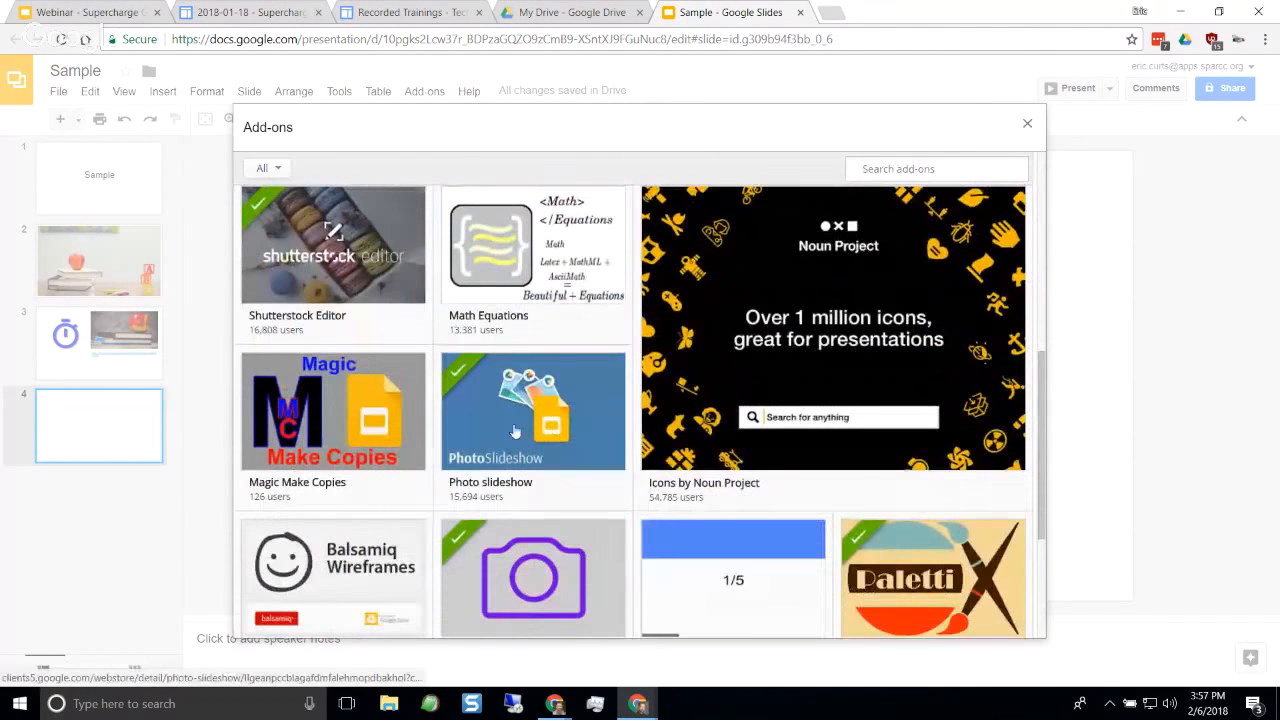
{"action": "left_click", "coordinate": [1027, 123]}
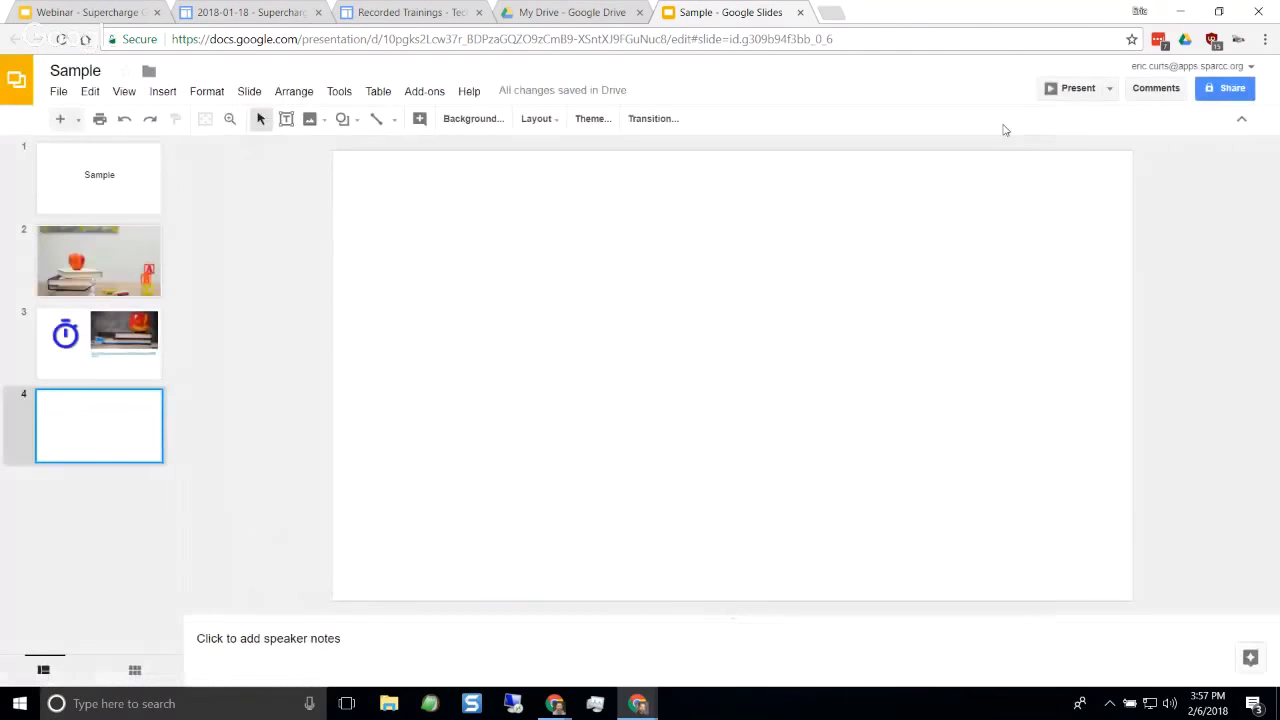
{"action": "left_click", "coordinate": [423, 91]}
{"action": "mouse_move", "coordinate": [575, 276]}
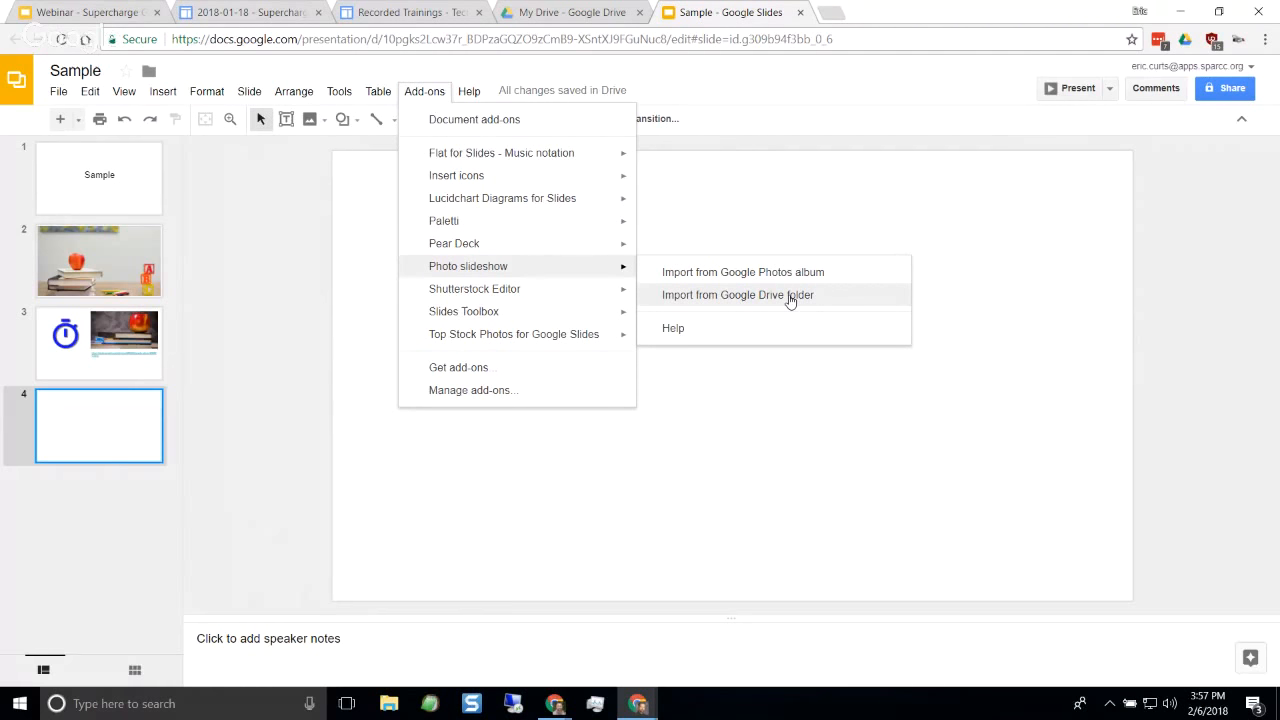
Switch to Google Drive, open the Orienteering Pics folder inside 001 Test, and look over its photos as a grid of thumbnails
{"action": "left_click", "coordinate": [600, 12]}
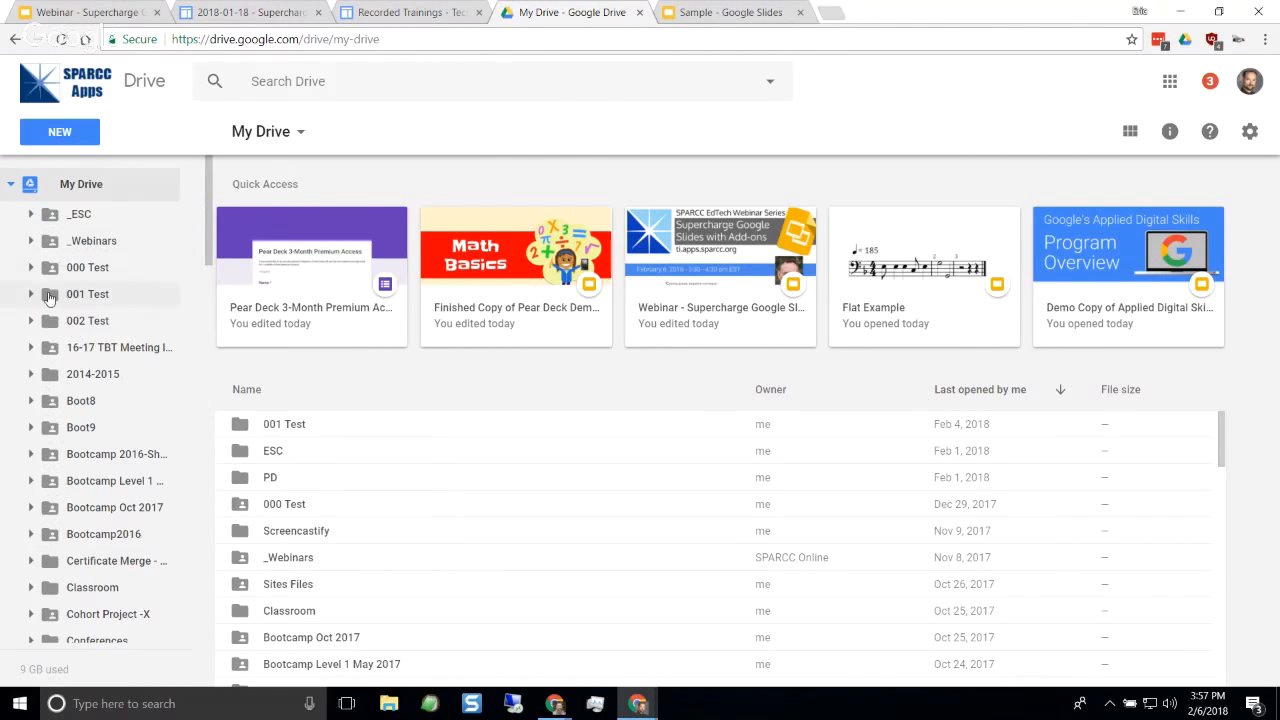
{"action": "left_click", "coordinate": [32, 296]}
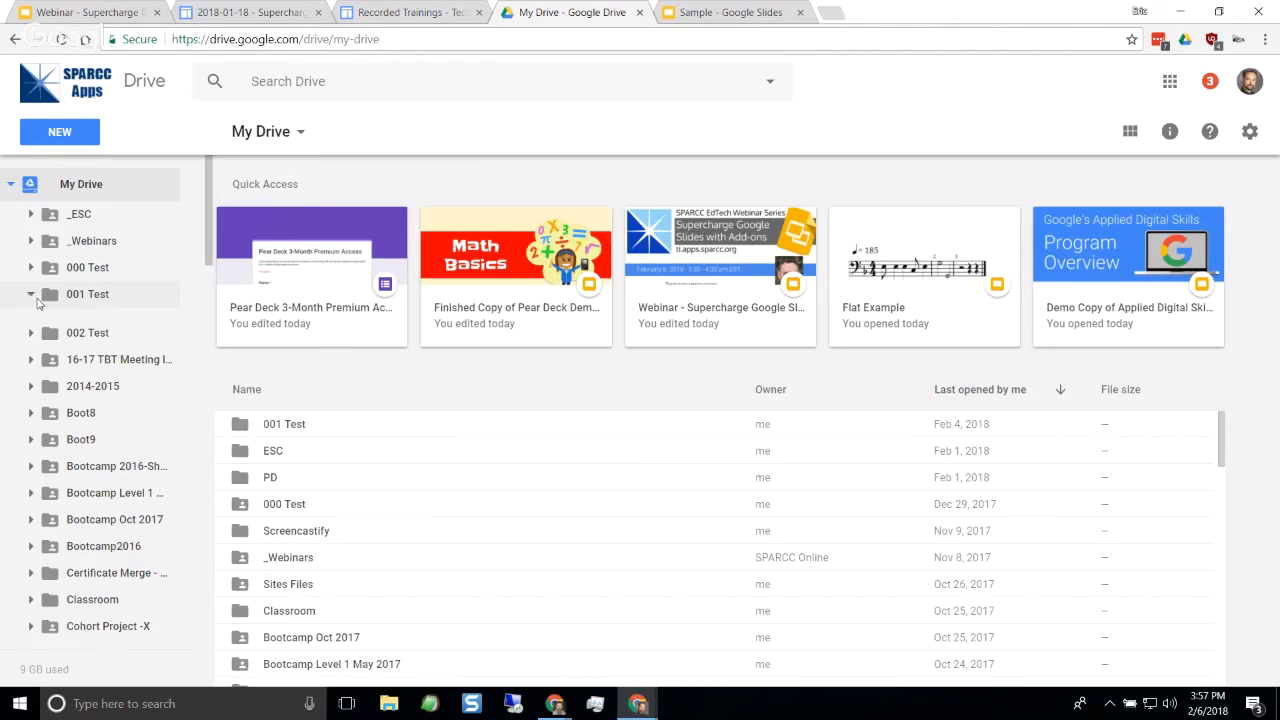
{"action": "left_click", "coordinate": [111, 325]}
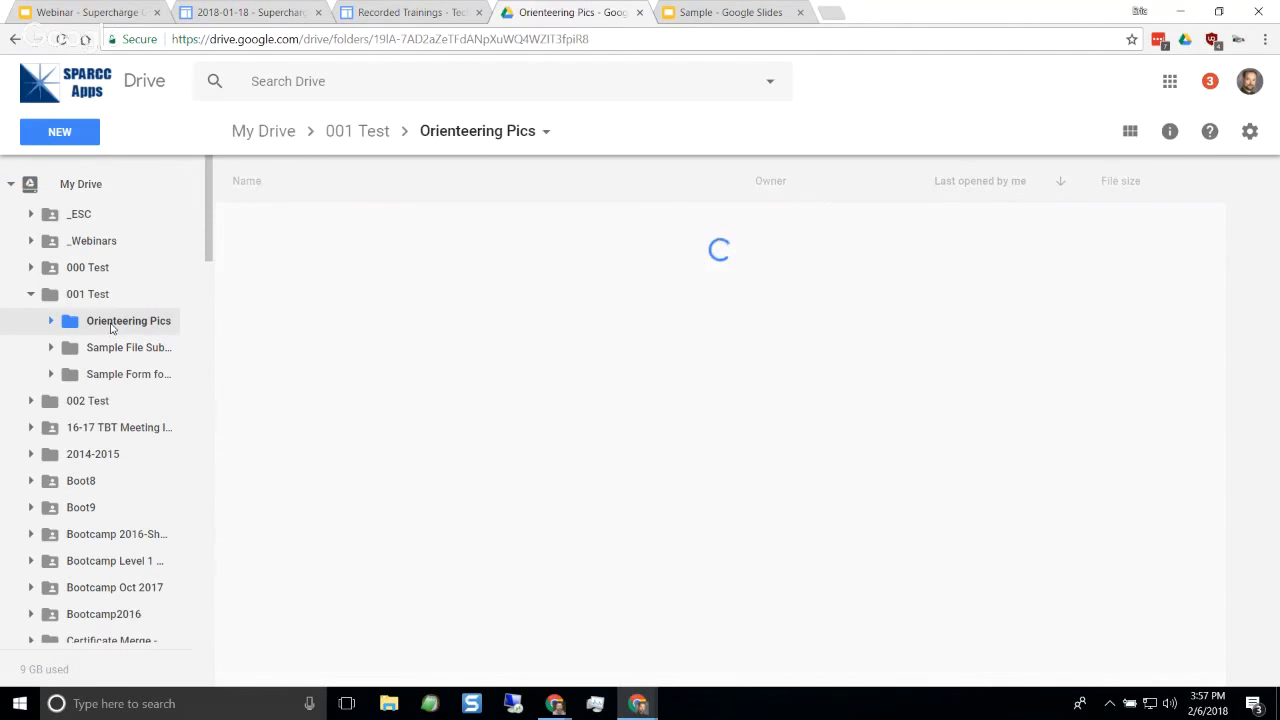
{"action": "left_click", "coordinate": [1130, 131]}
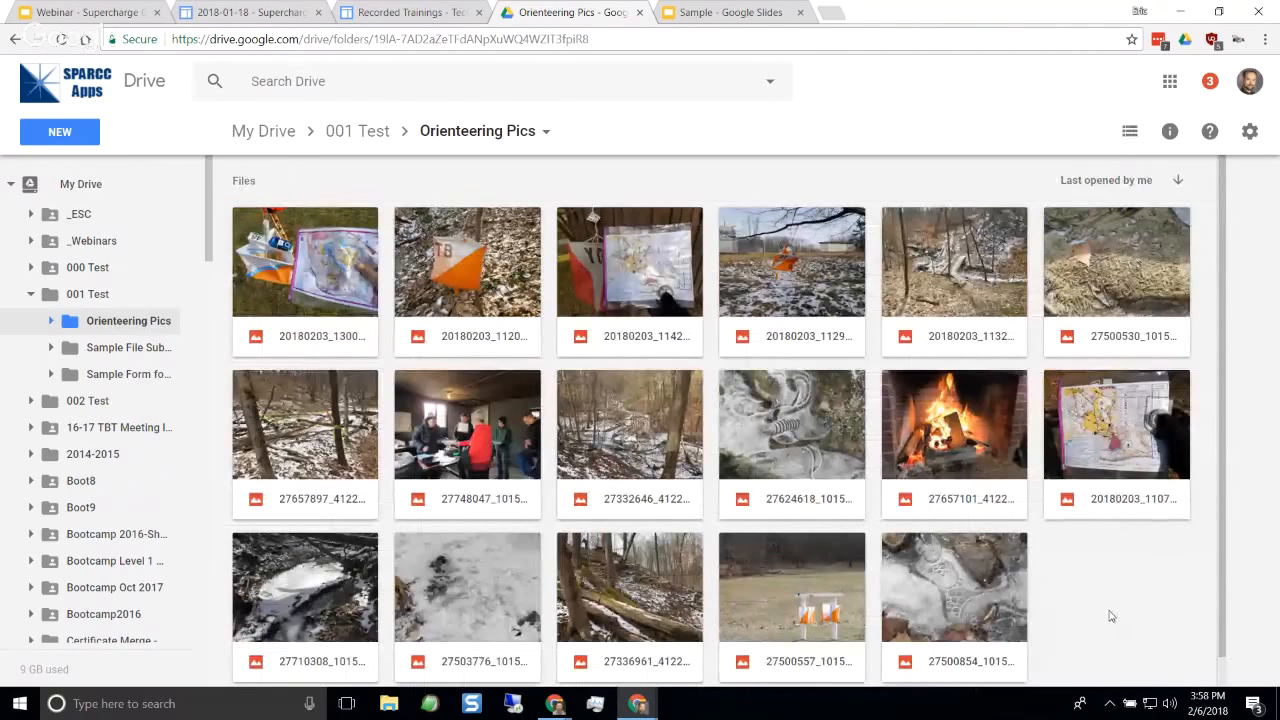
{"action": "scroll", "coordinate": [1104, 615], "scroll_direction": "down", "scroll_amount": 1}
{"action": "scroll", "coordinate": [1104, 615], "scroll_direction": "up", "scroll_amount": 1}
{"action": "scroll", "coordinate": [1088, 580], "scroll_direction": "down", "scroll_amount": 1}
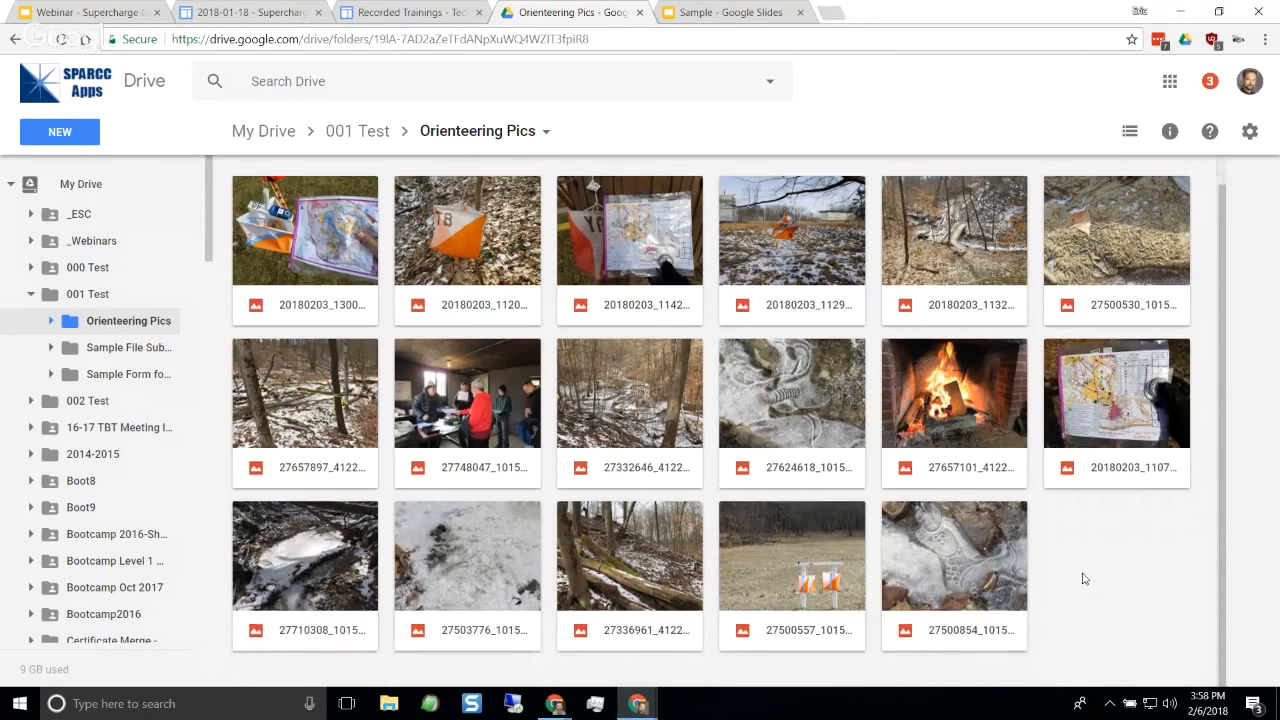
{"action": "scroll", "coordinate": [1088, 580], "scroll_direction": "up", "scroll_amount": 1}
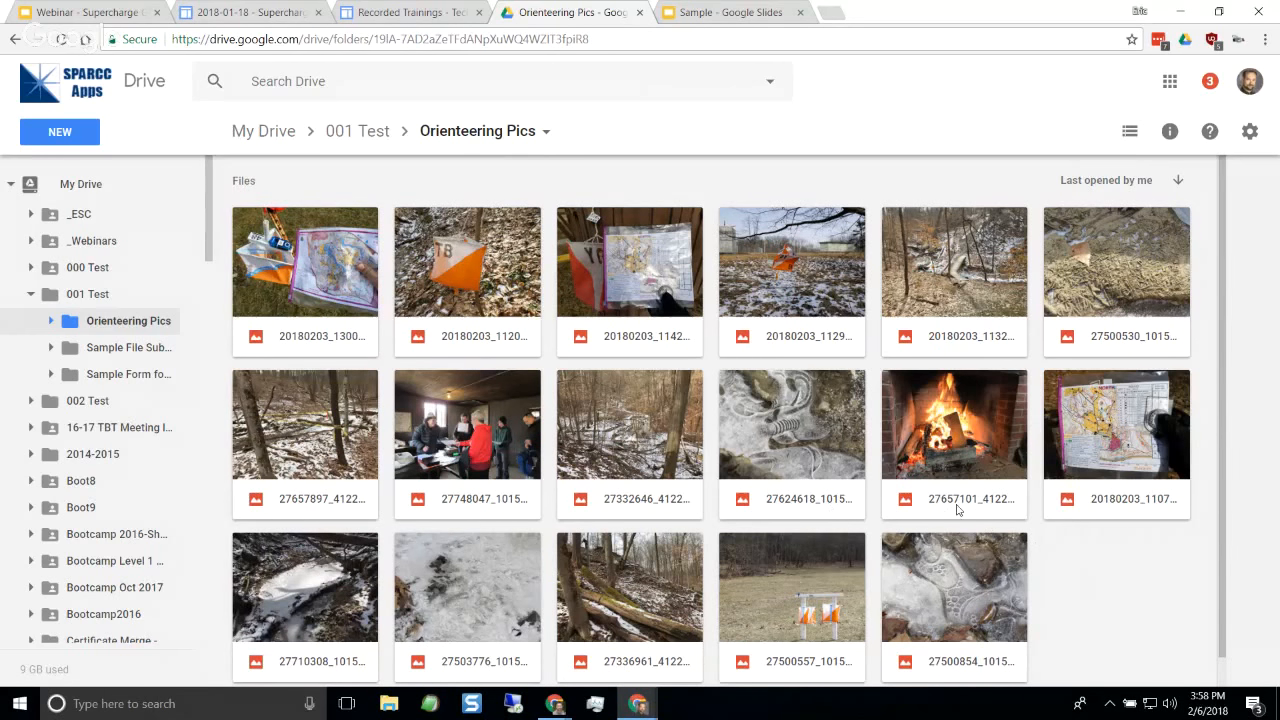
{"action": "scroll", "coordinate": [1079, 537], "scroll_direction": "down", "scroll_amount": 1}
{"action": "scroll", "coordinate": [1085, 550], "scroll_direction": "up", "scroll_amount": 1}
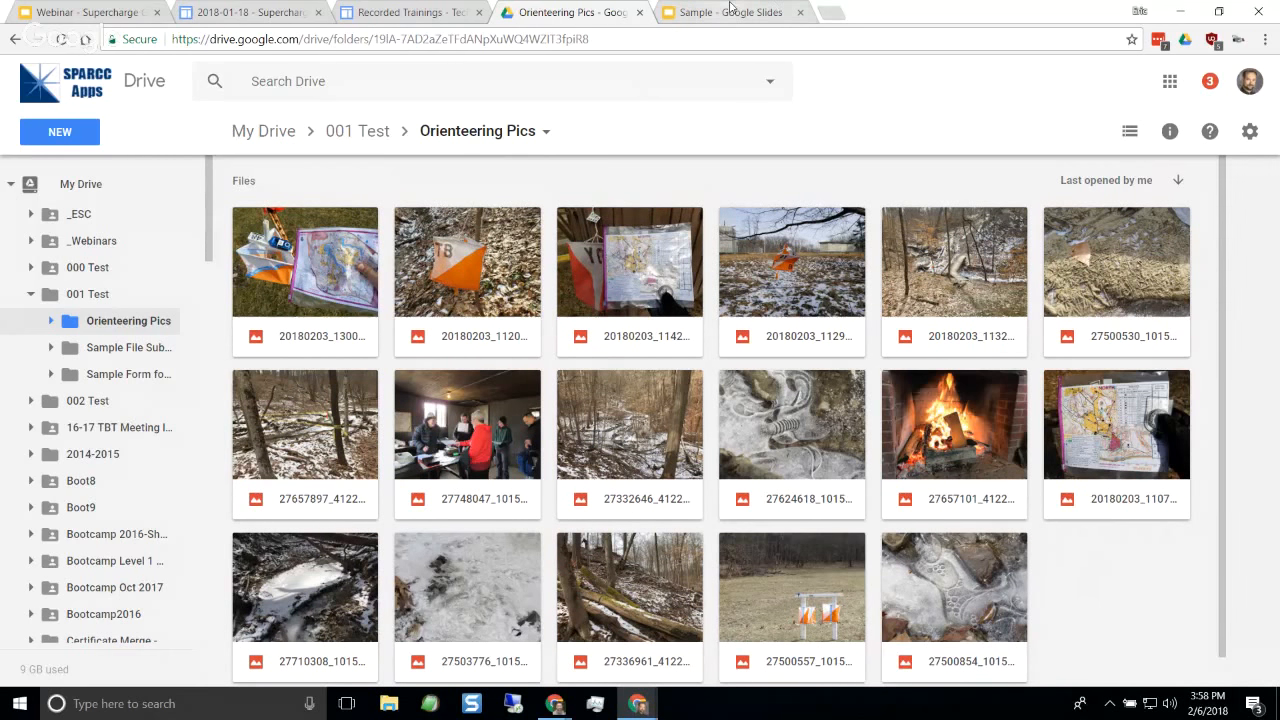
Back in the Sample presentation, import the Orienteering Pics Google Drive folder with the Photo slideshow add-on and dismiss the import report
{"action": "left_click", "coordinate": [765, 12]}
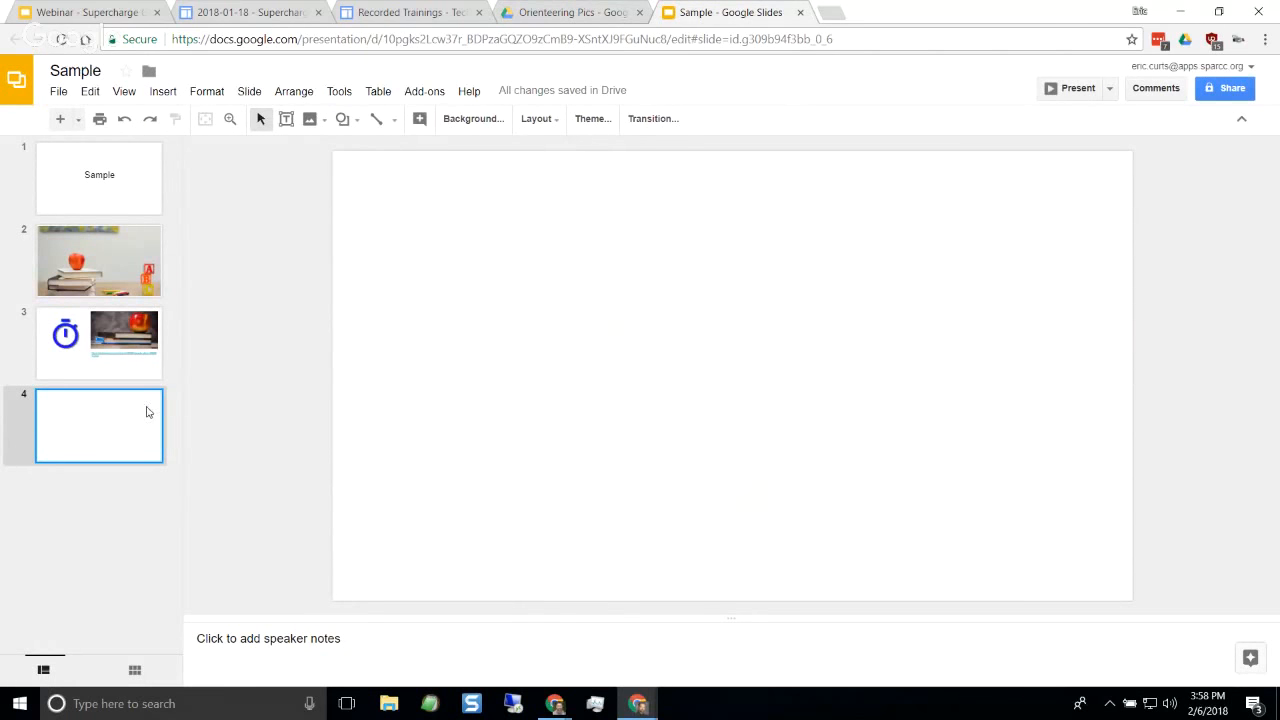
{"action": "left_click", "coordinate": [420, 92]}
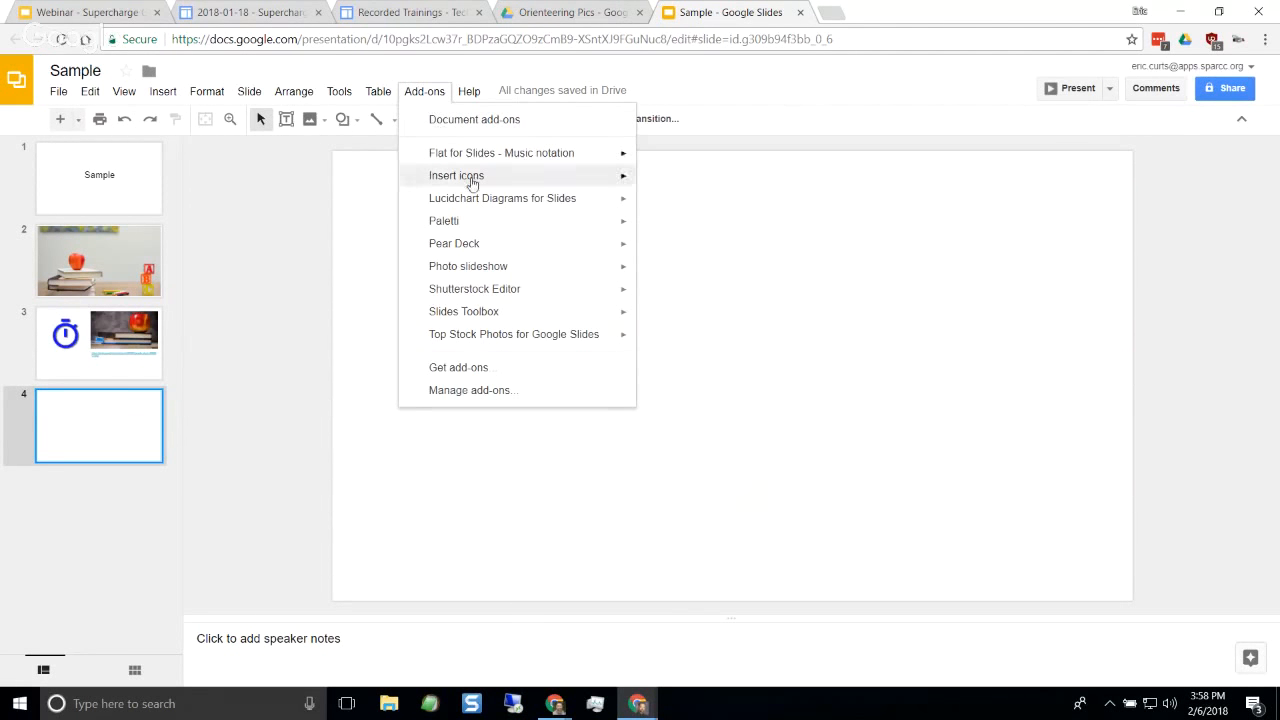
{"action": "mouse_move", "coordinate": [551, 282]}
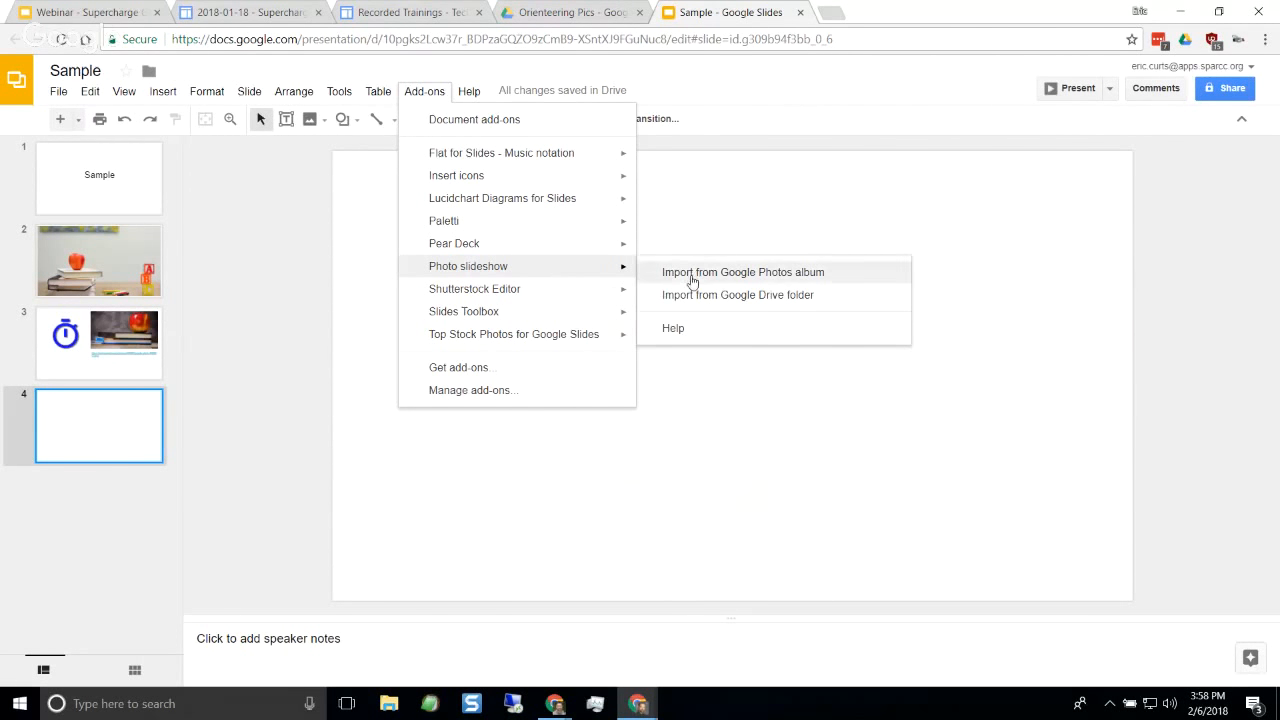
{"action": "left_click", "coordinate": [783, 296]}
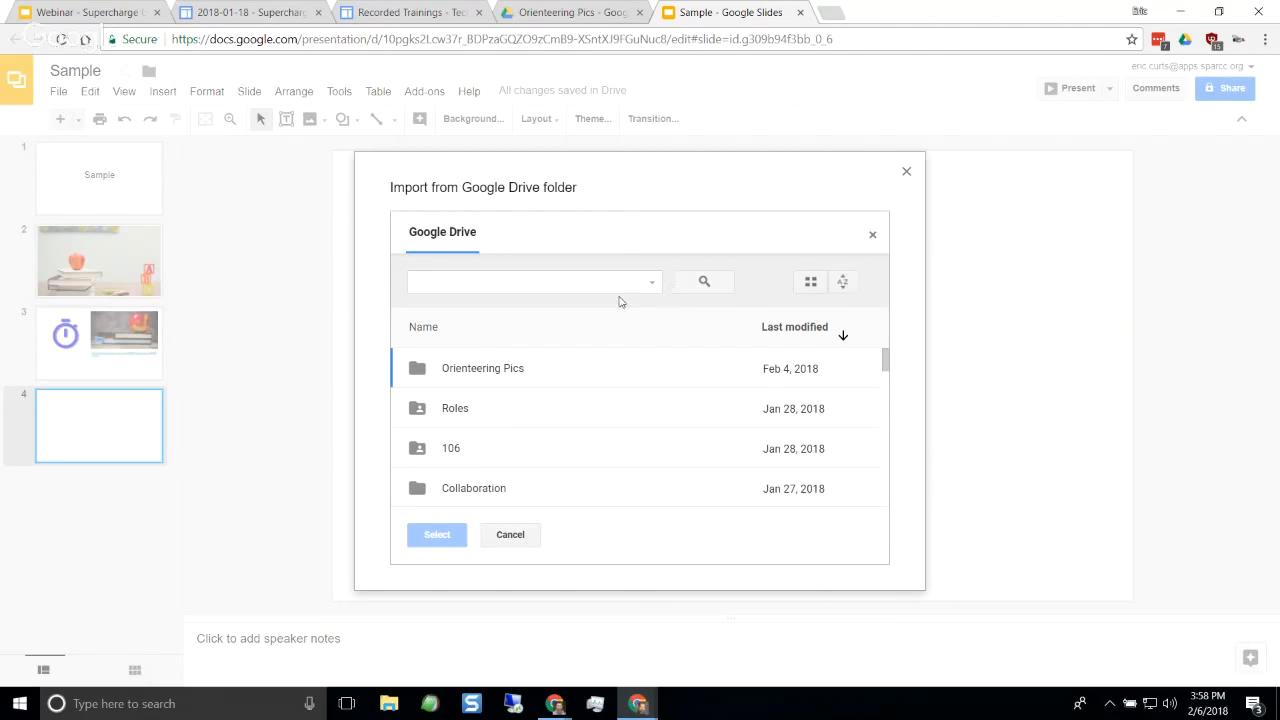
{"action": "left_click", "coordinate": [488, 373]}
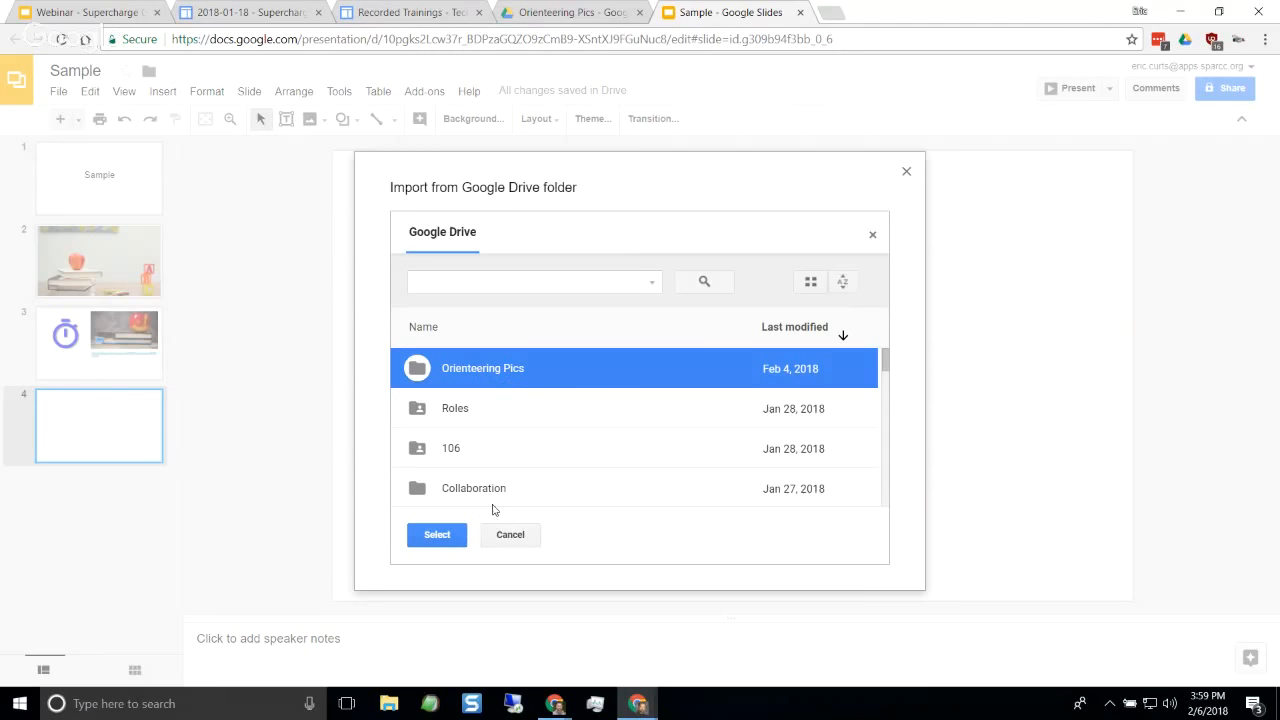
{"action": "left_click", "coordinate": [436, 534]}
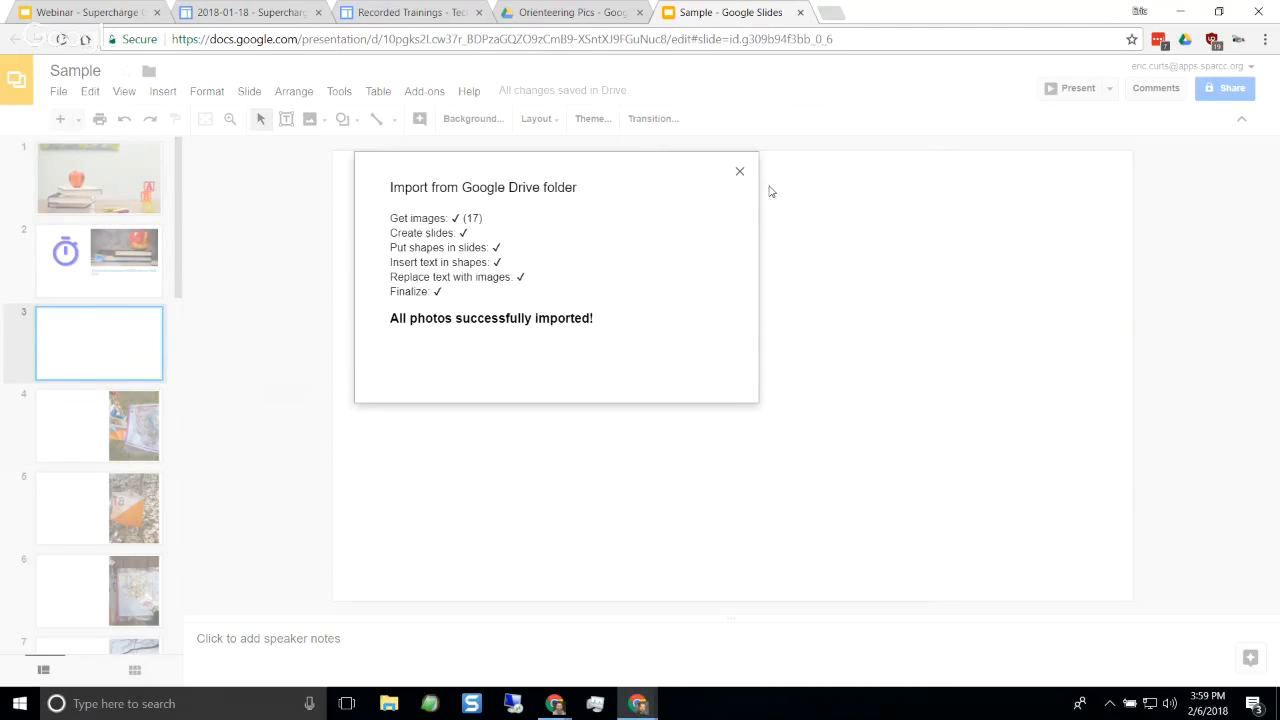
{"action": "left_click", "coordinate": [740, 171]}
Look through the imported photo slides, examining how the photo on slide 4 is placed and cropped
{"action": "scroll", "coordinate": [101, 469], "scroll_direction": "down", "scroll_amount": 4}
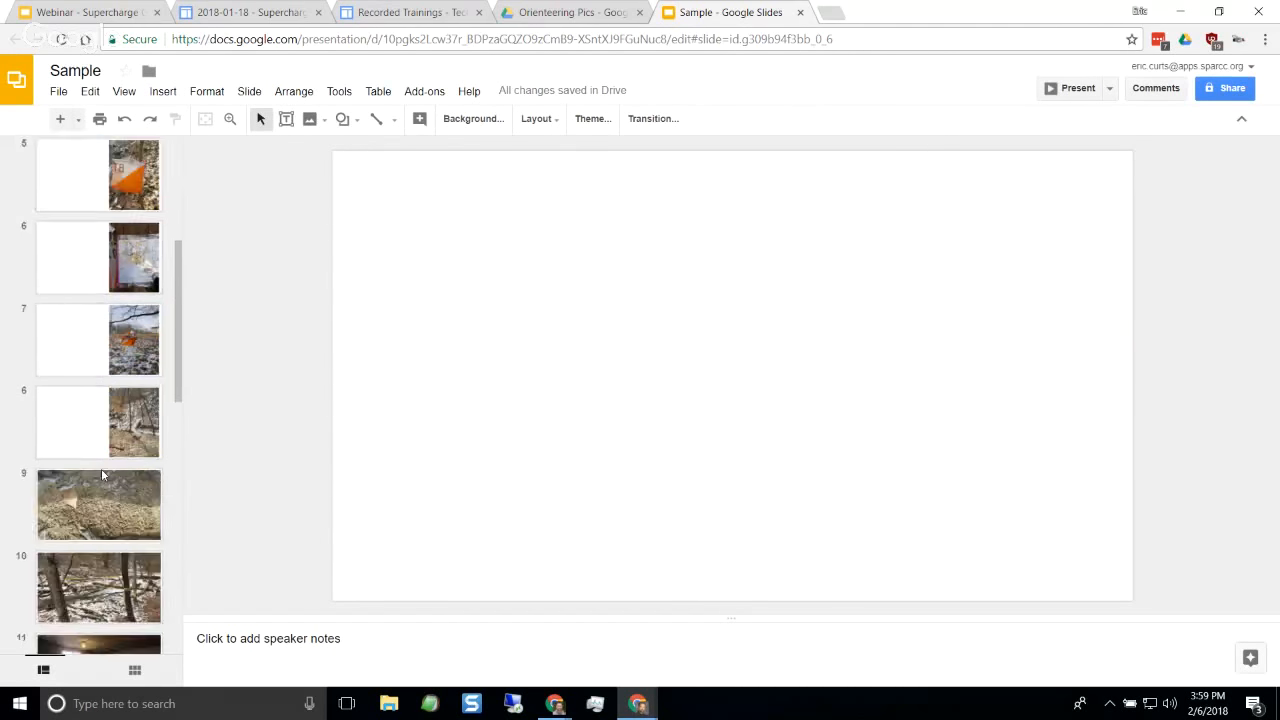
{"action": "scroll", "coordinate": [101, 469], "scroll_direction": "down", "scroll_amount": 2}
{"action": "scroll", "coordinate": [150, 290], "scroll_direction": "up", "scroll_amount": 5}
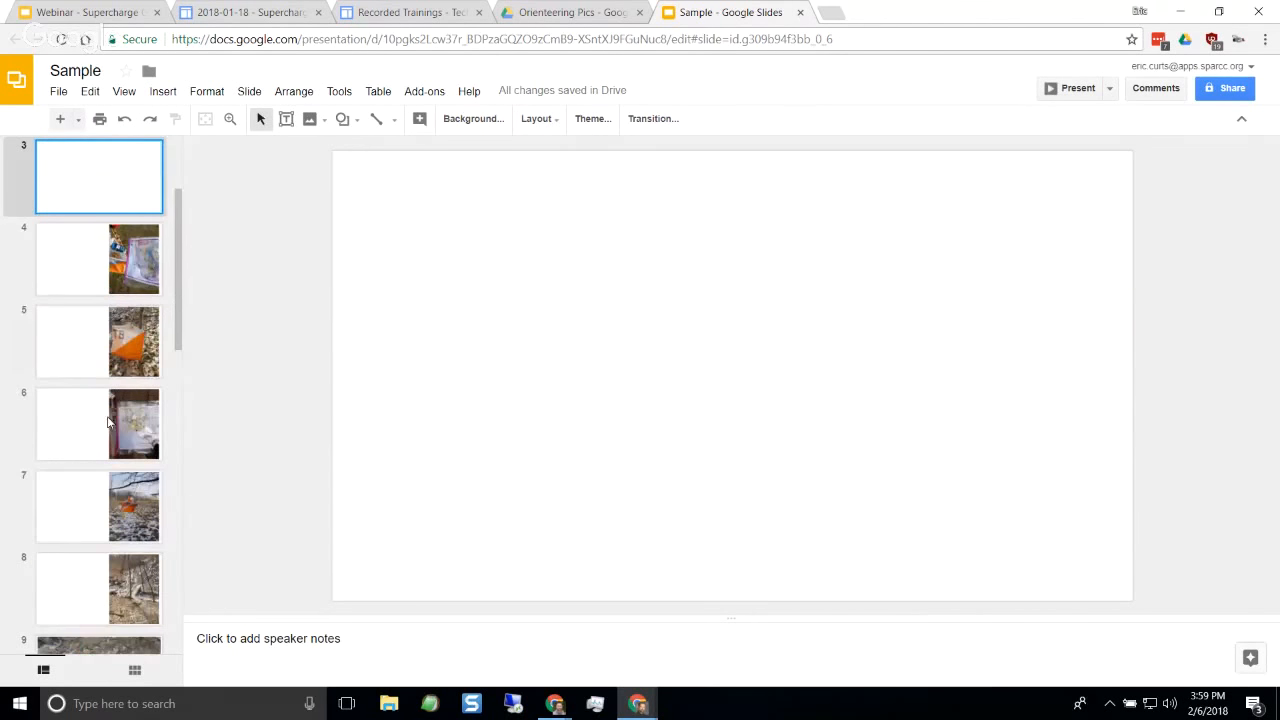
{"action": "left_click", "coordinate": [150, 290]}
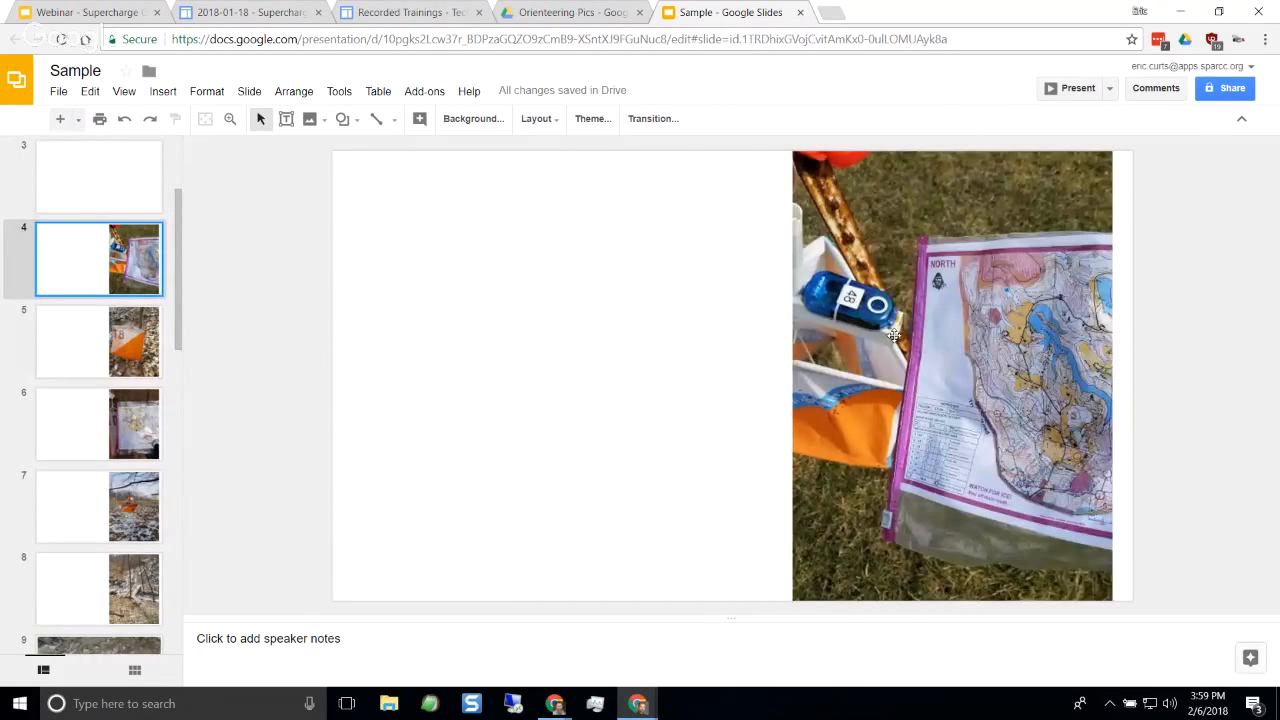
{"action": "scroll", "coordinate": [122, 383], "scroll_direction": "up", "scroll_amount": 1}
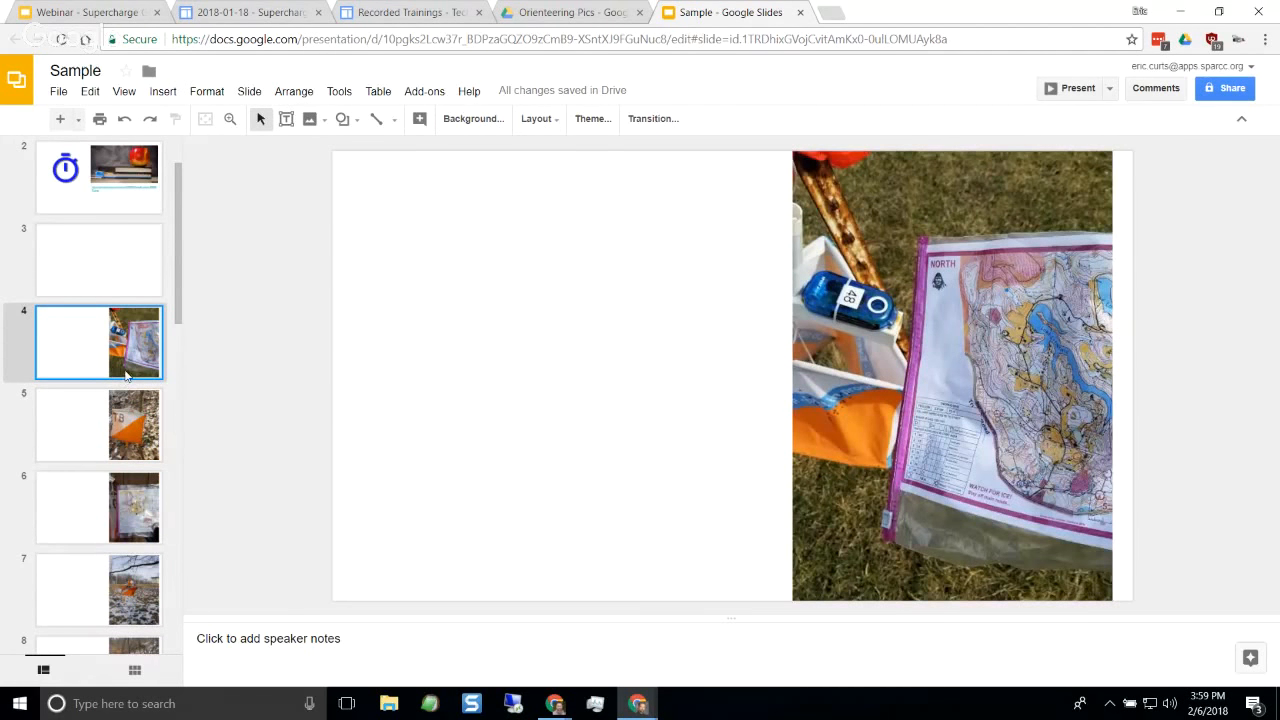
{"action": "scroll", "coordinate": [126, 375], "scroll_direction": "down", "scroll_amount": 3}
{"action": "scroll", "coordinate": [126, 375], "scroll_direction": "up", "scroll_amount": 3}
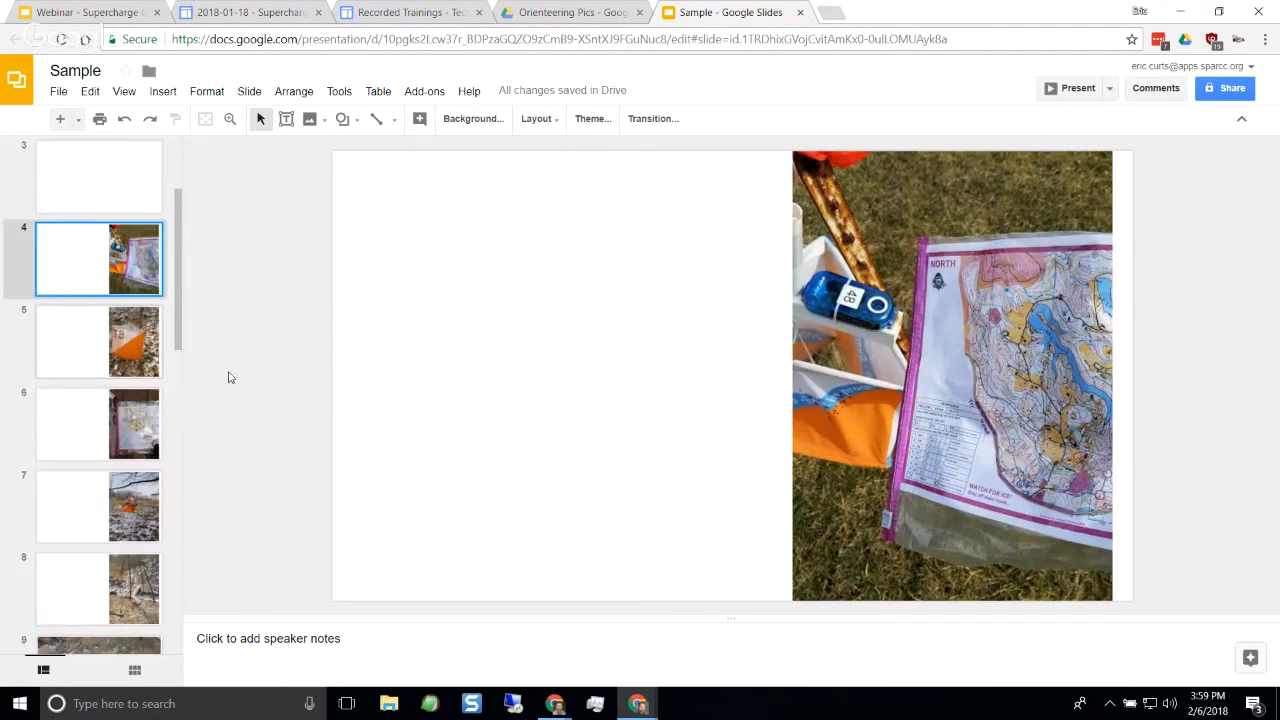
{"action": "scroll", "coordinate": [160, 422], "scroll_direction": "down", "scroll_amount": 3}
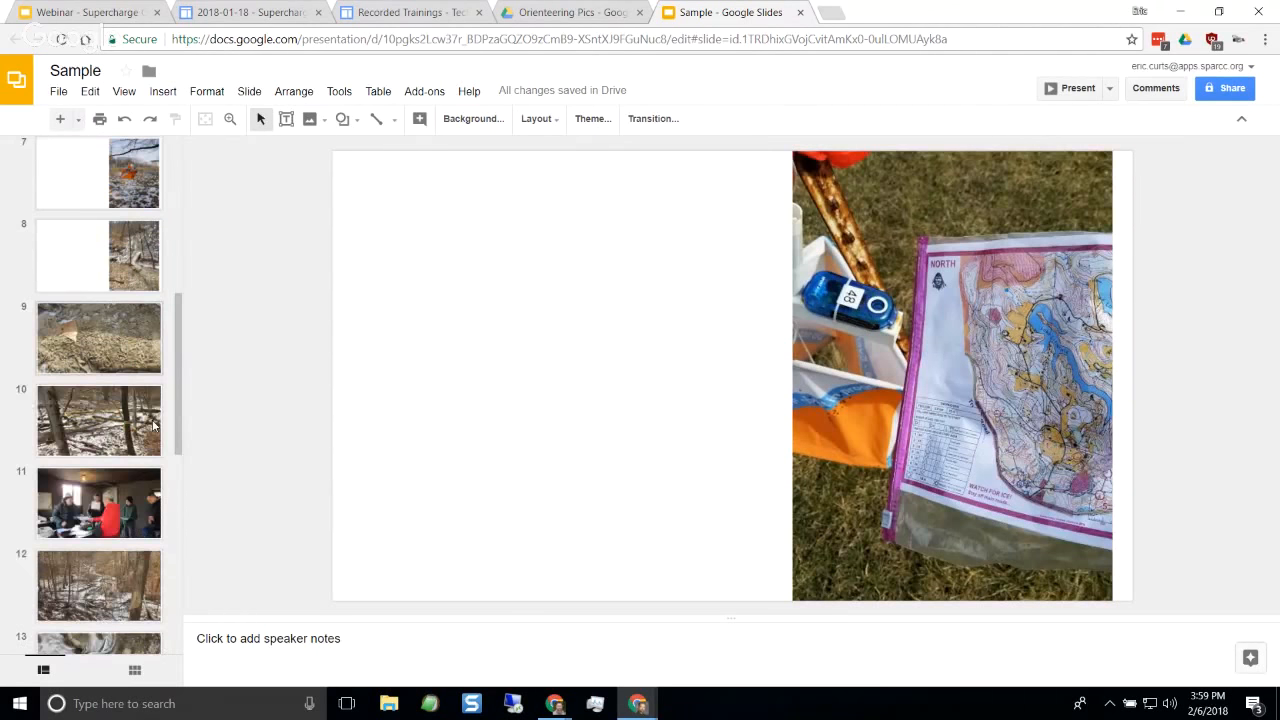
View the imported photos on slides 9, 11 to 14, 16 and 17 one after another
{"action": "left_click", "coordinate": [128, 349]}
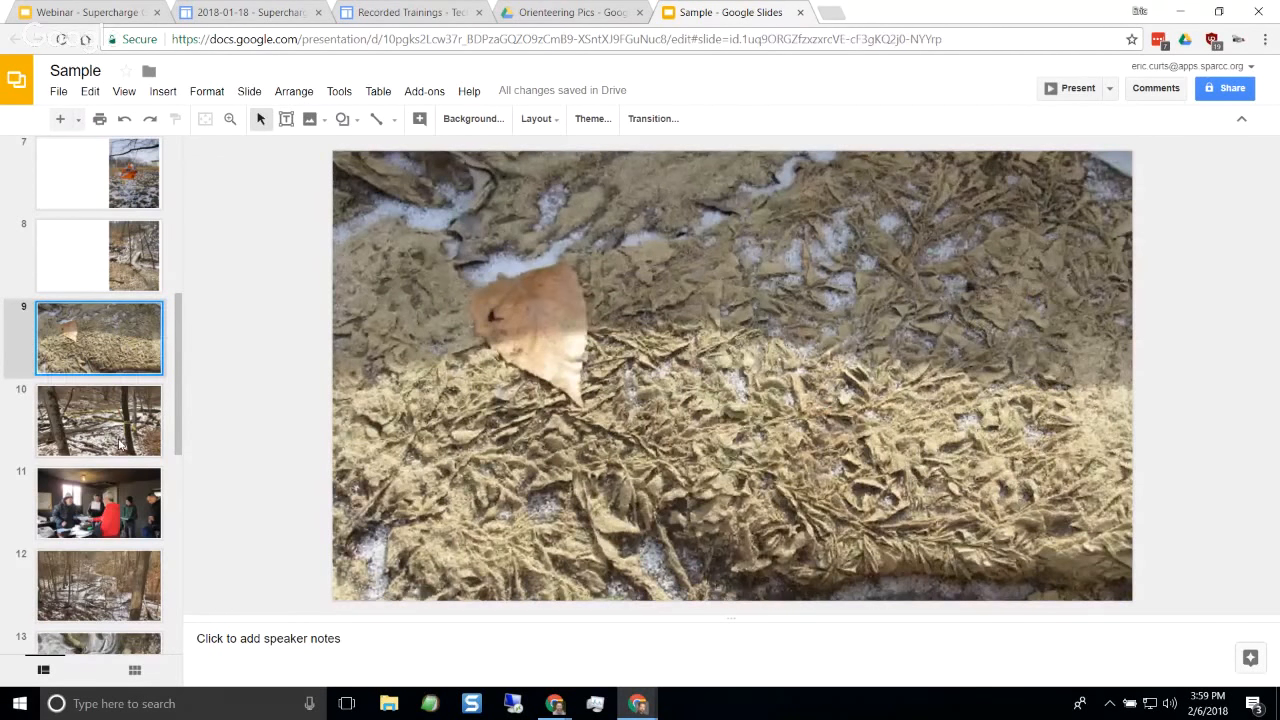
{"action": "left_click", "coordinate": [116, 495]}
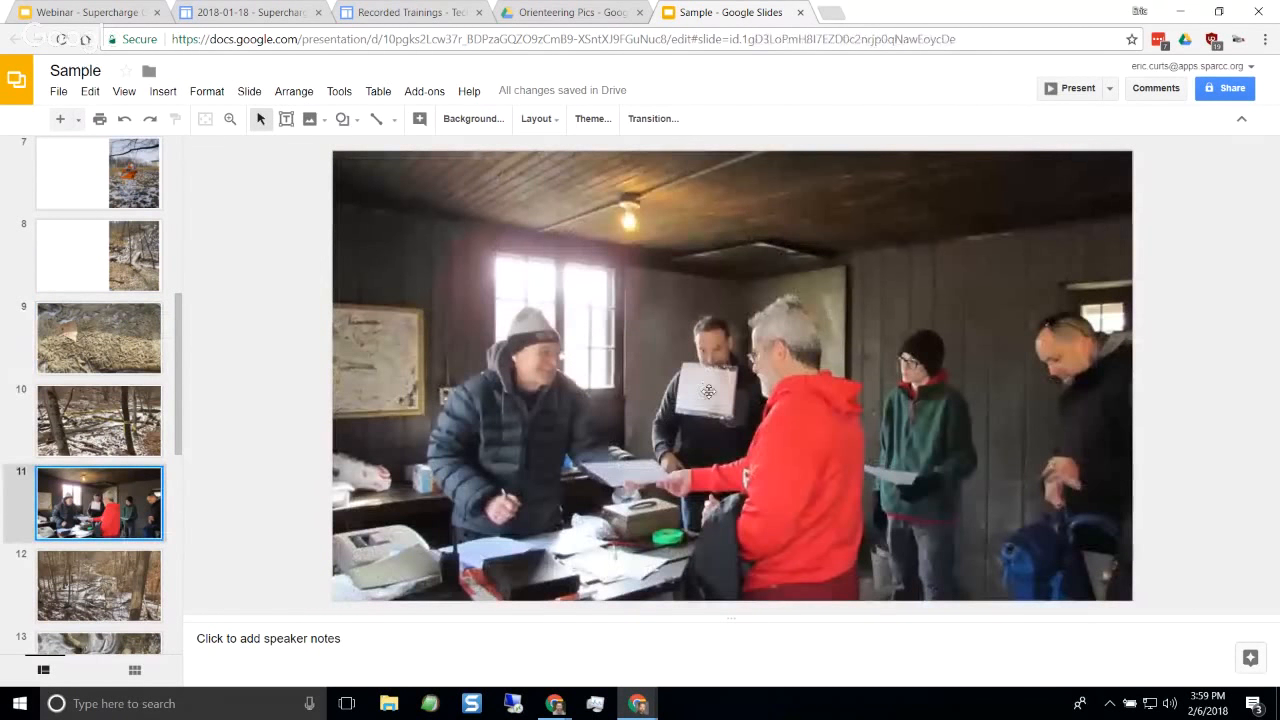
{"action": "scroll", "coordinate": [104, 459], "scroll_direction": "down", "scroll_amount": 1}
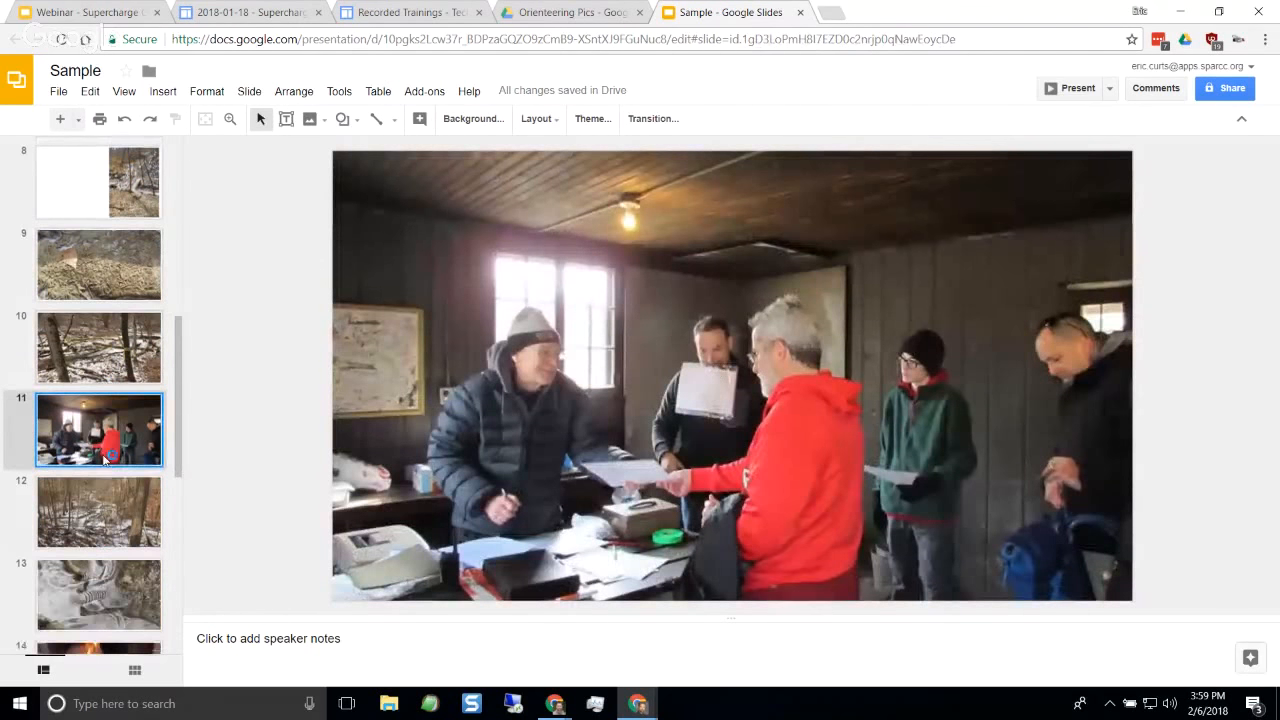
{"action": "scroll", "coordinate": [104, 459], "scroll_direction": "down", "scroll_amount": 1}
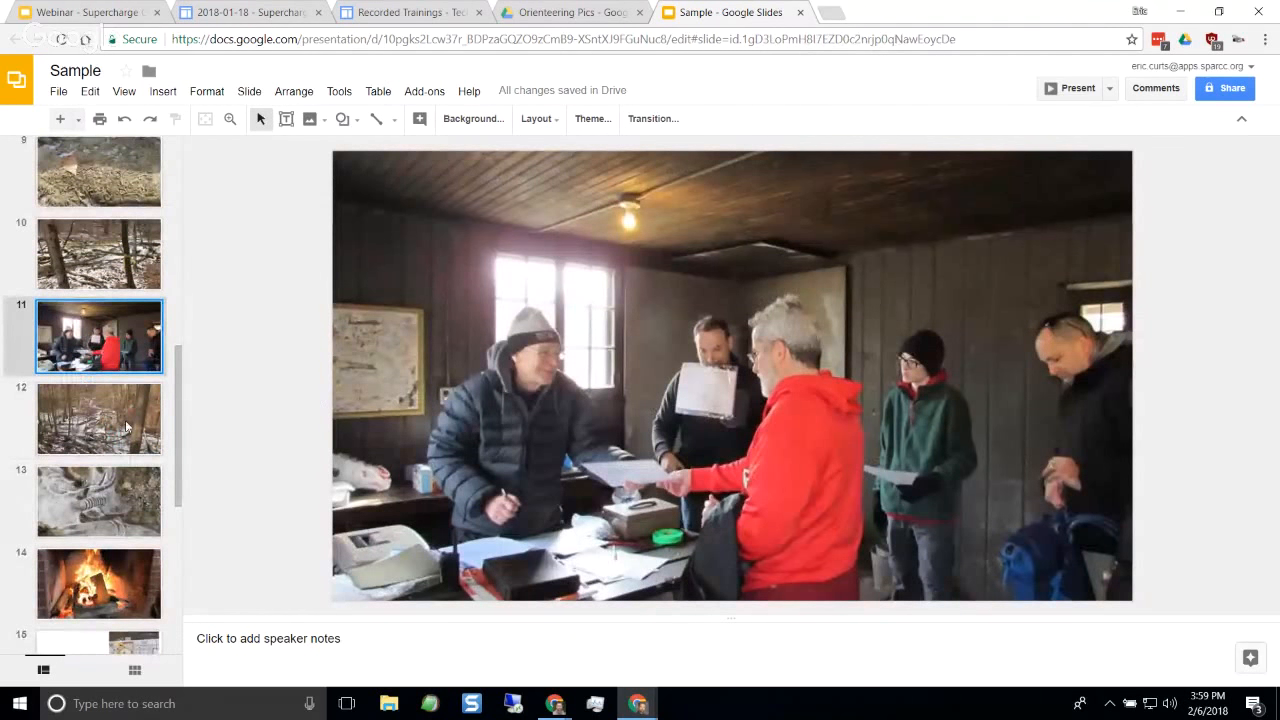
{"action": "left_click", "coordinate": [127, 428]}
{"action": "left_click", "coordinate": [104, 503]}
{"action": "left_click", "coordinate": [118, 590]}
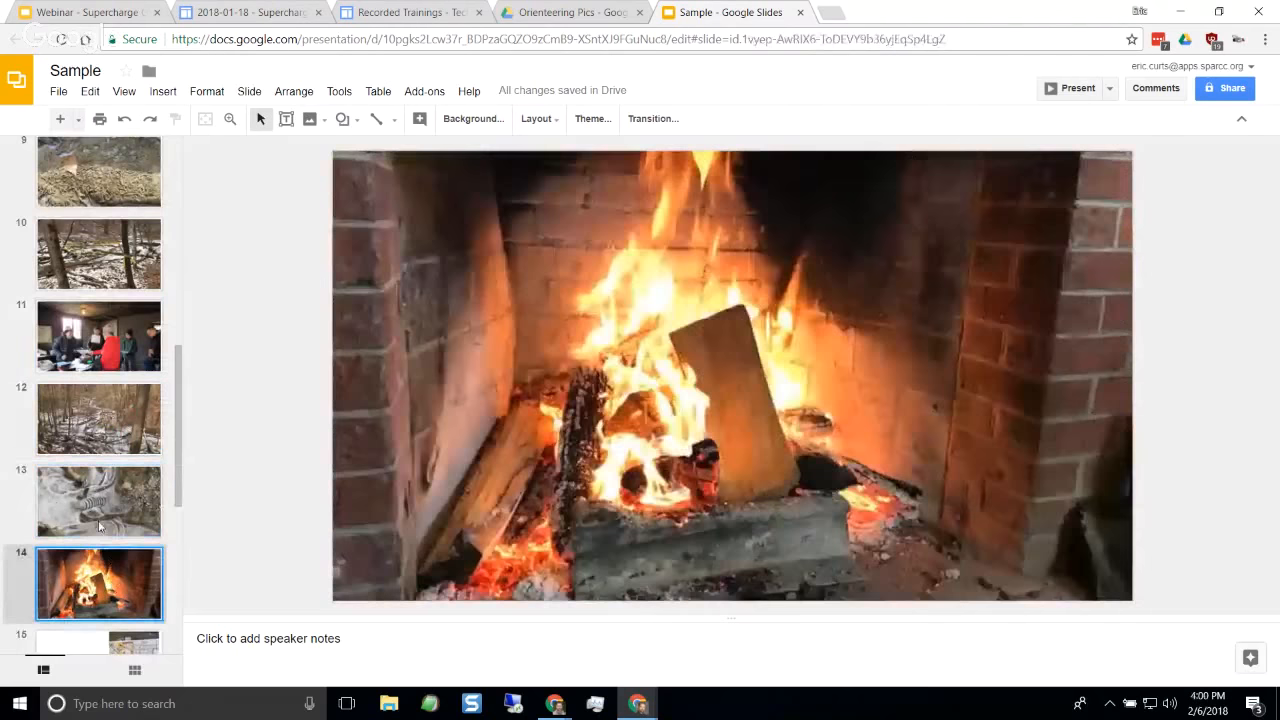
{"action": "scroll", "coordinate": [99, 527], "scroll_direction": "down", "scroll_amount": 3}
{"action": "left_click", "coordinate": [125, 502]}
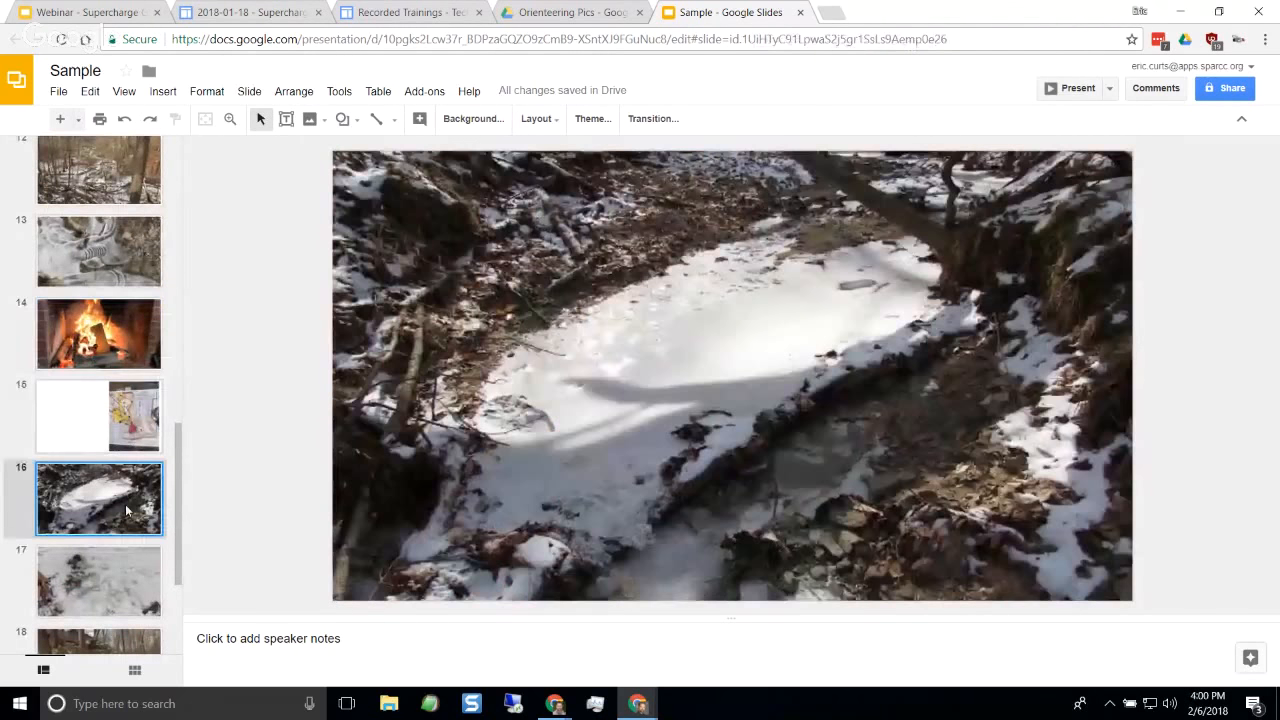
{"action": "left_click", "coordinate": [134, 570]}
Extend the crop of slide 4's map photo to its full width on both sides and move the photo to the slide's left edge
{"action": "scroll", "coordinate": [134, 450], "scroll_direction": "up", "scroll_amount": 9}
{"action": "left_click", "coordinate": [140, 293]}
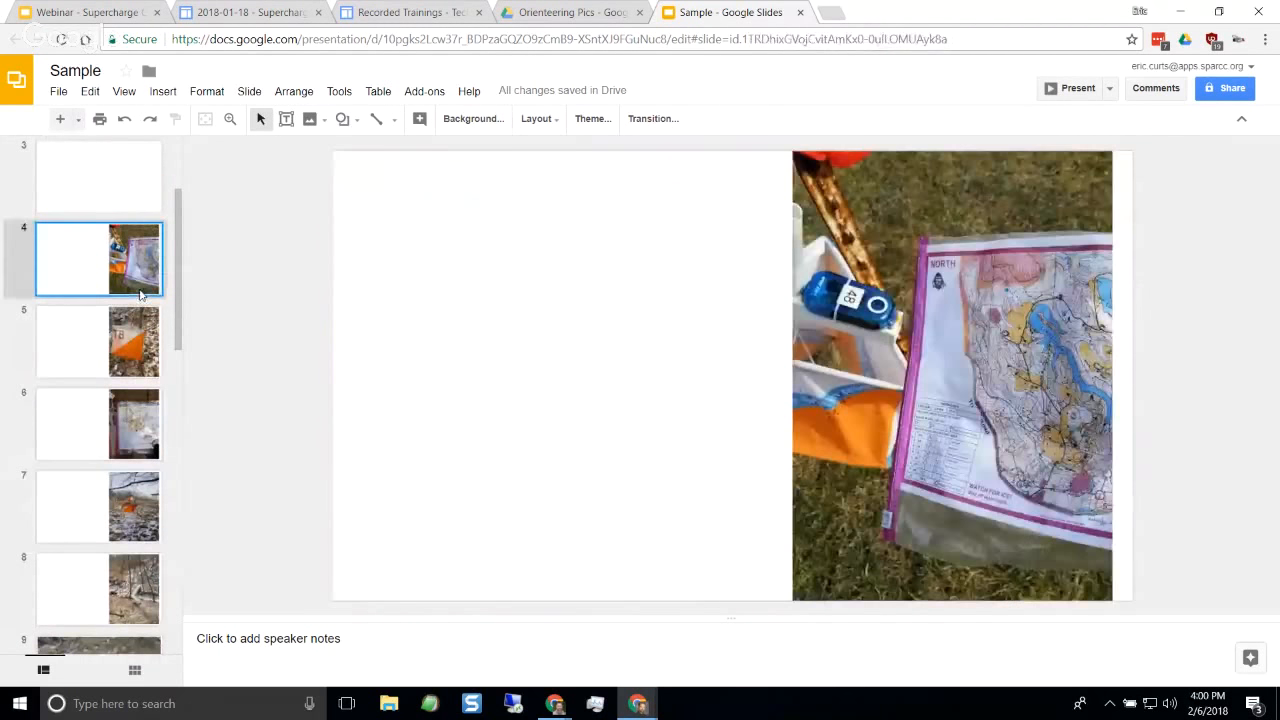
{"action": "left_click", "coordinate": [897, 427]}
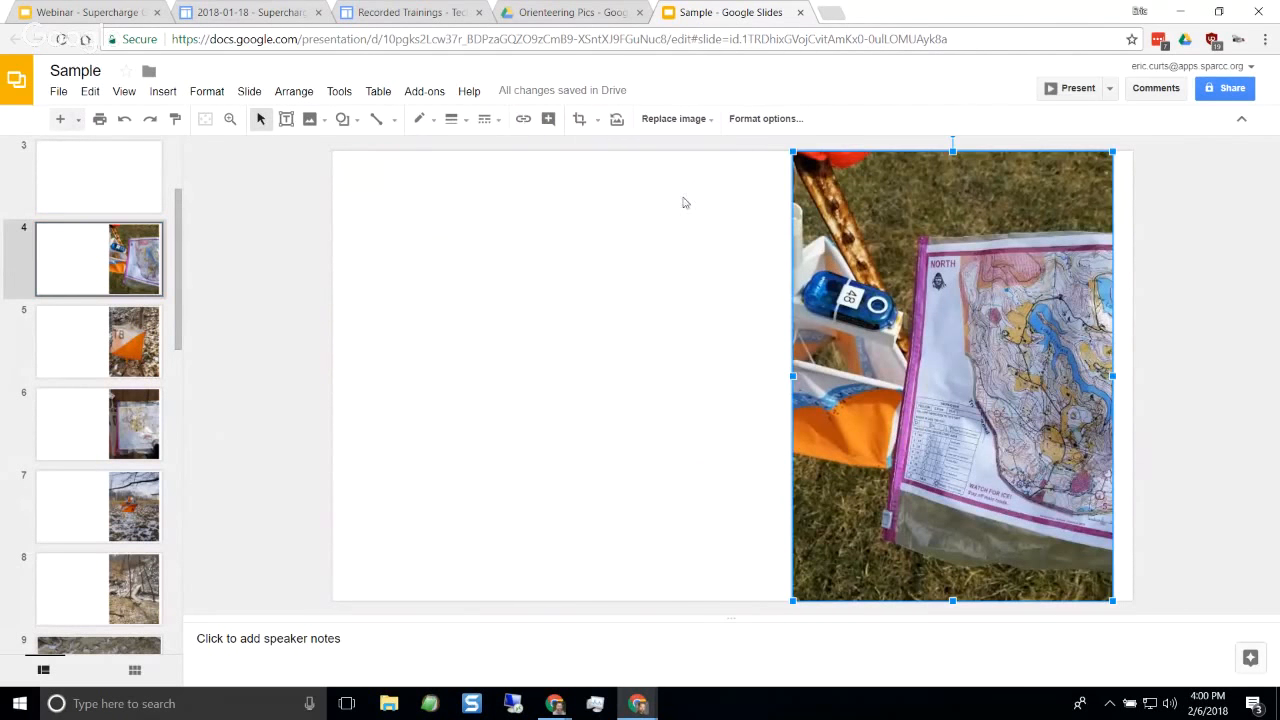
{"action": "double_click", "coordinate": [906, 320]}
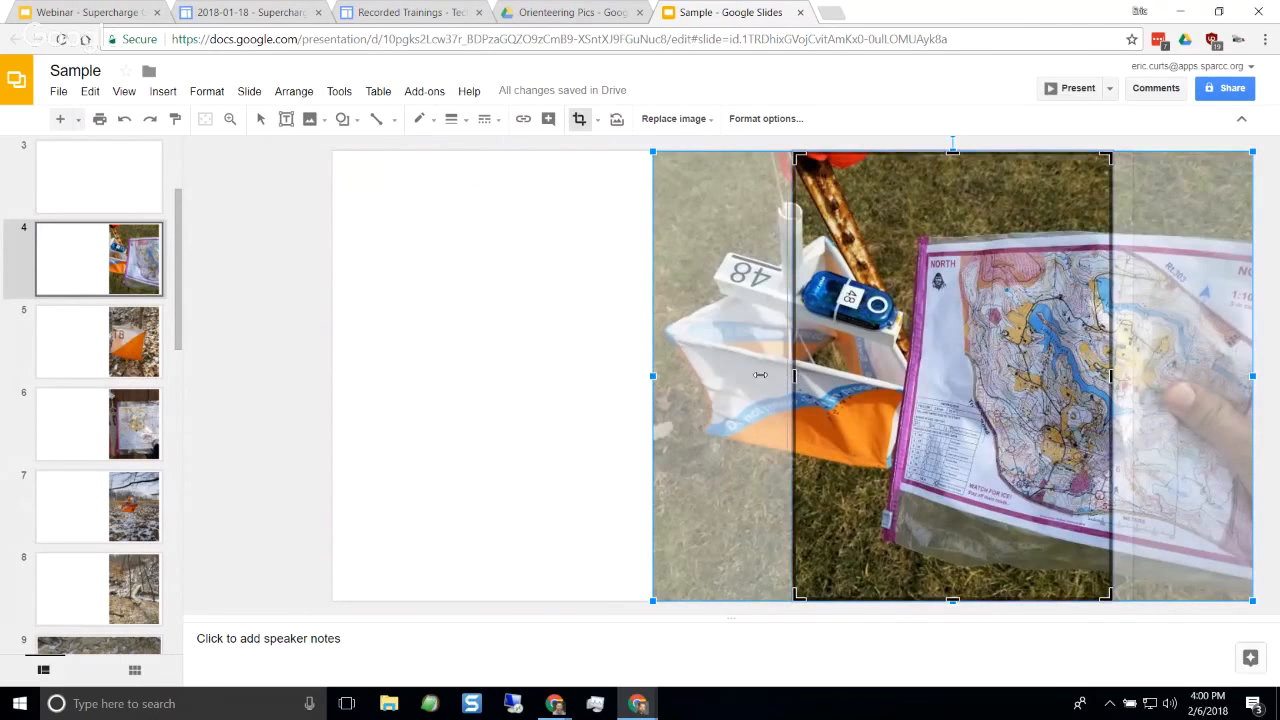
{"action": "left_click_drag", "start_coordinate": [652, 375], "coordinate": [654, 375]}
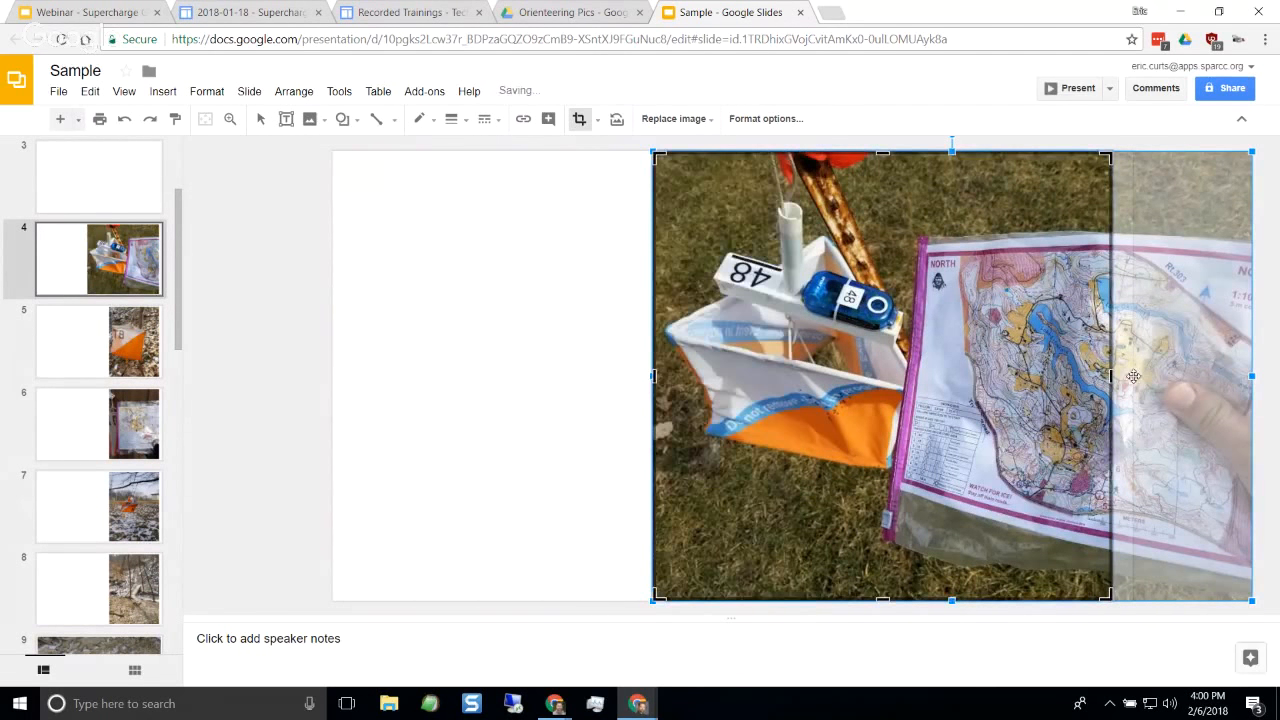
{"action": "left_click_drag", "start_coordinate": [1195, 376], "coordinate": [1252, 376]}
{"action": "left_click", "coordinate": [597, 390]}
{"action": "left_click_drag", "start_coordinate": [691, 378], "coordinate": [526, 349]}
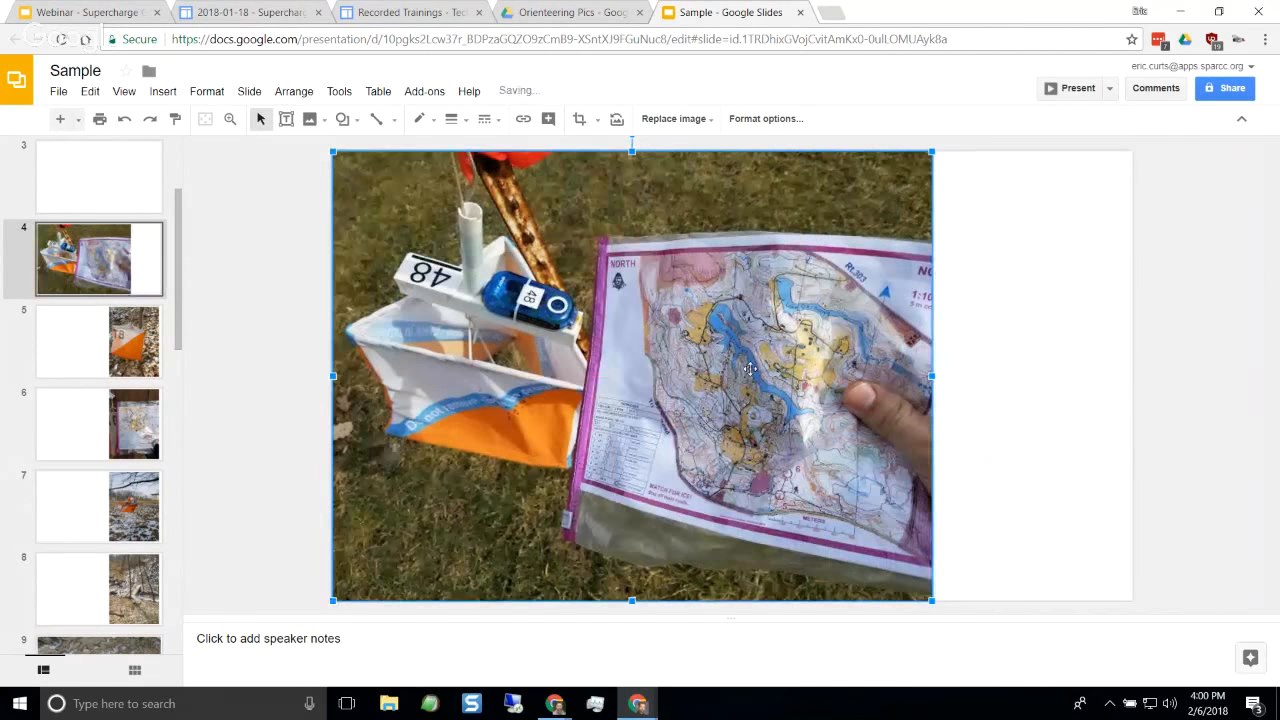
Deselect the map photo on slide 4 and bring up the fireplace photo on slide 14
{"action": "left_click", "coordinate": [1024, 400]}
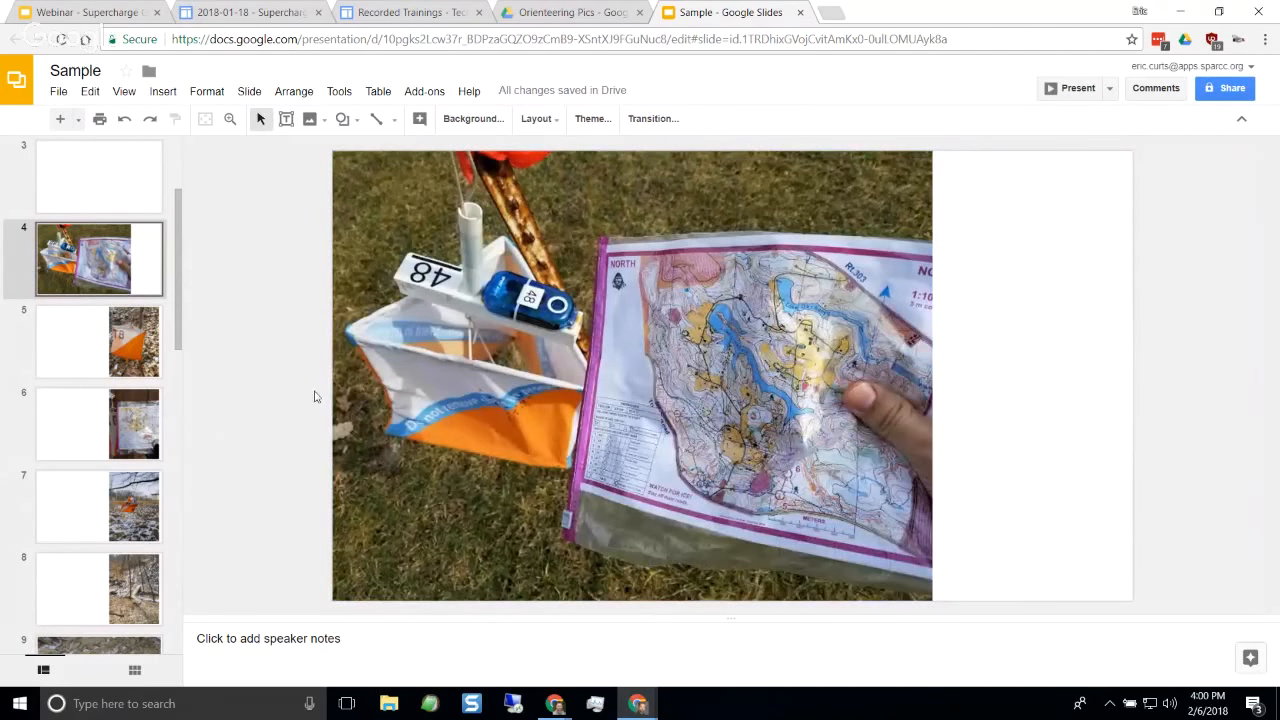
{"action": "scroll", "coordinate": [104, 395], "scroll_direction": "down", "scroll_amount": 3}
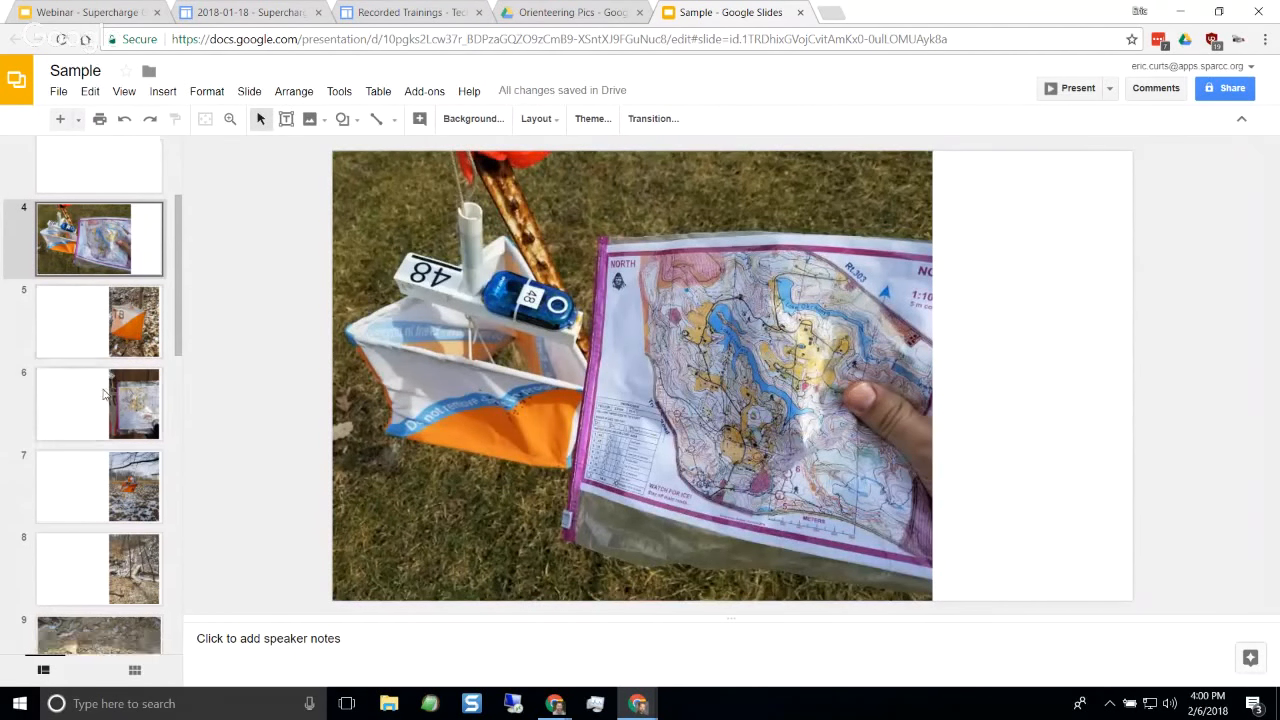
{"action": "scroll", "coordinate": [104, 395], "scroll_direction": "up", "scroll_amount": 3}
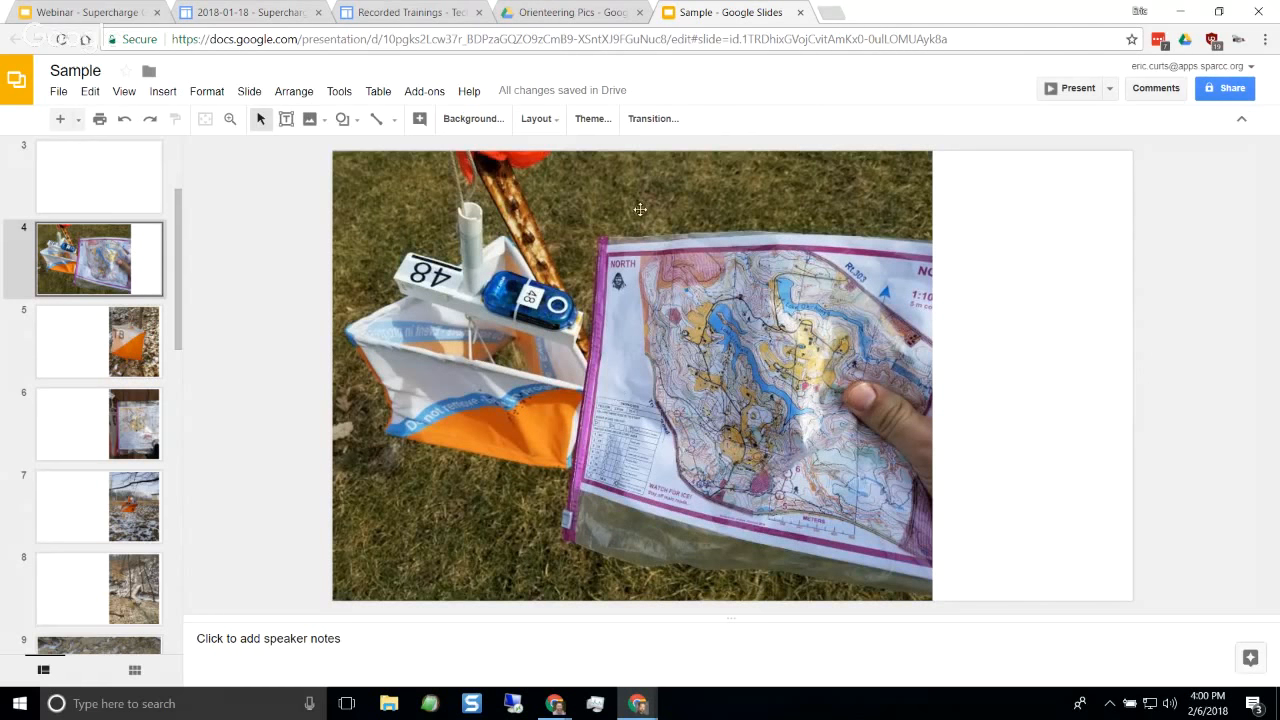
{"action": "left_click", "coordinate": [556, 12]}
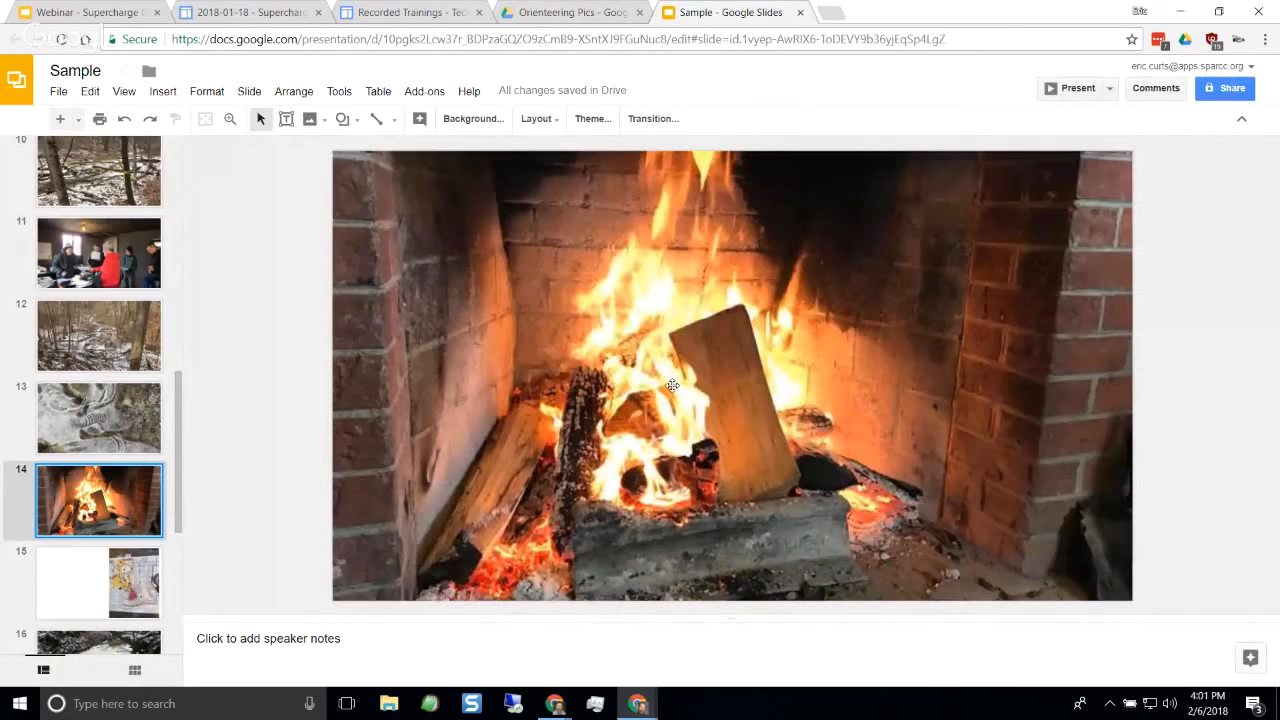
View the PhotoSlideshow and Shutterstock Editor slides in the webinar presentation, then return to the Sample presentation
{"action": "left_click", "coordinate": [100, 13]}
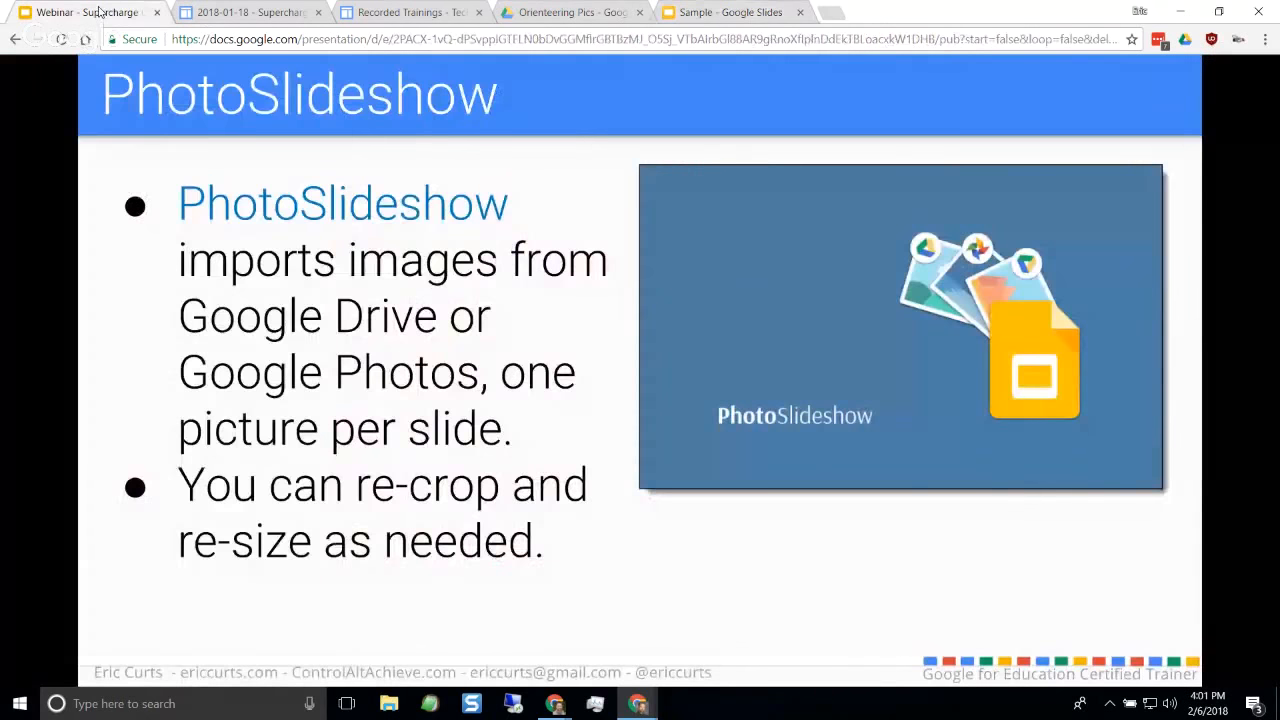
{"action": "key", "text": "Right"}
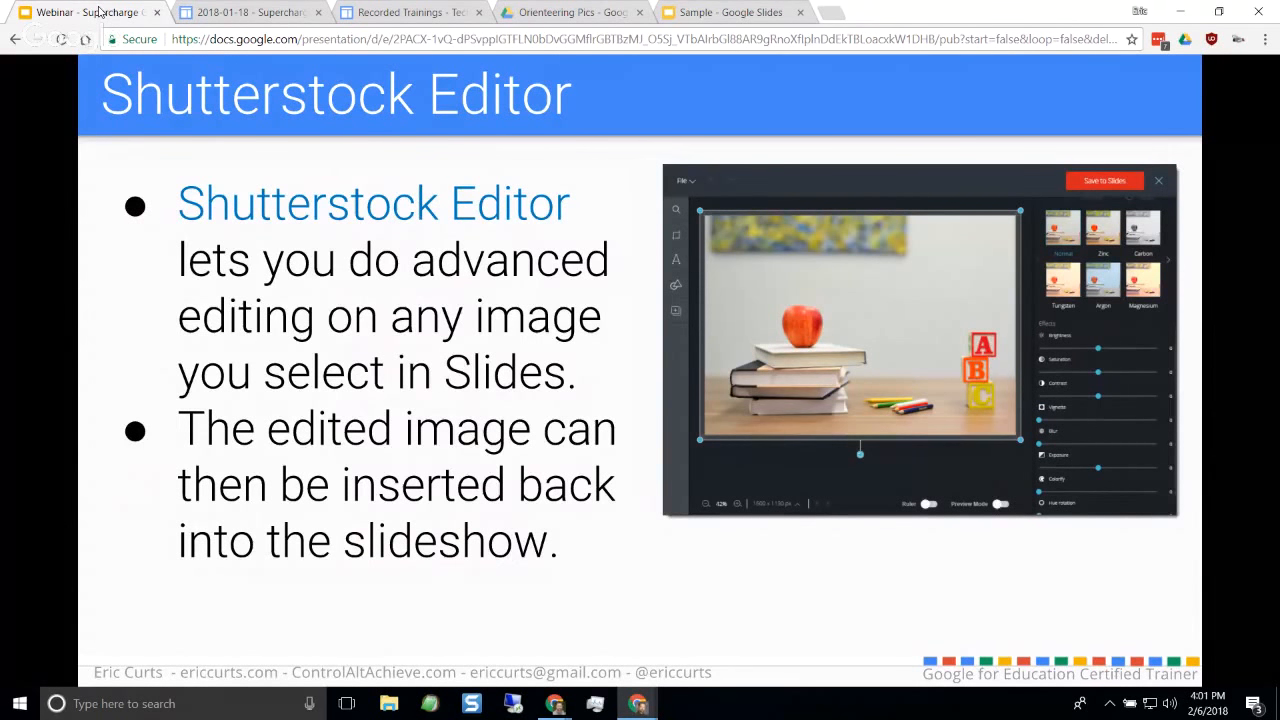
{"action": "key", "text": "Left"}
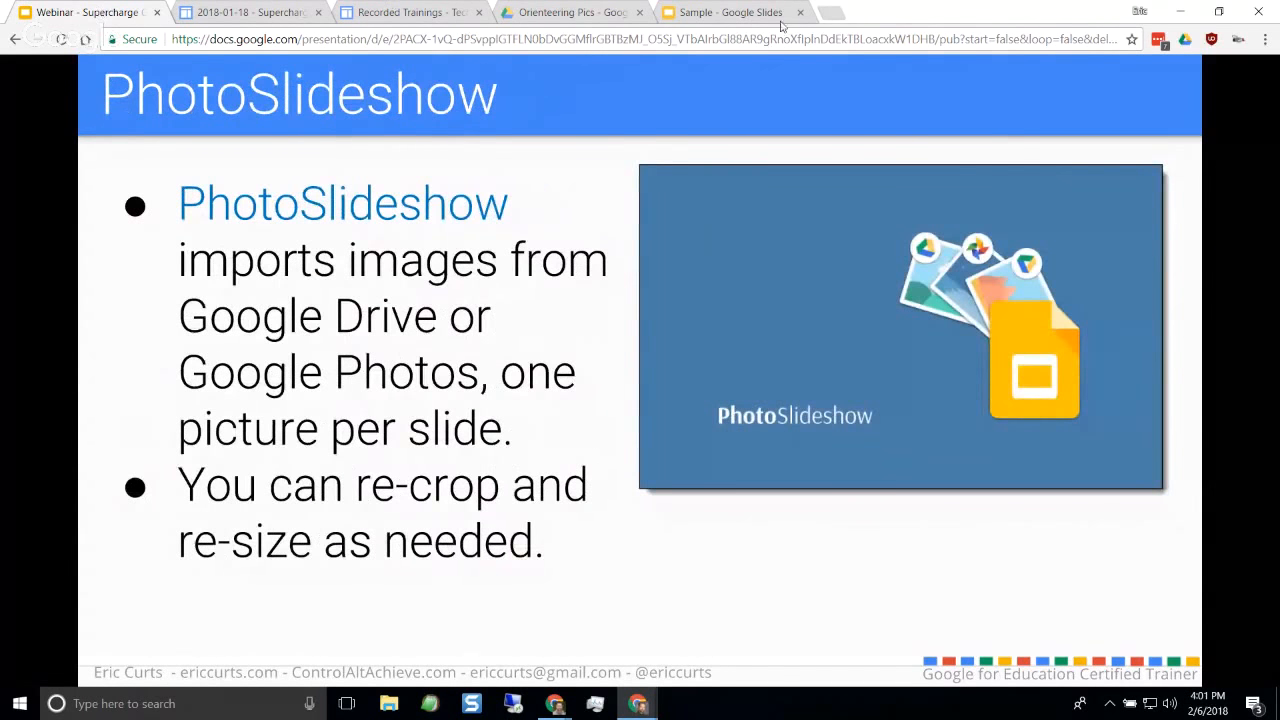
{"action": "left_click", "coordinate": [748, 20]}
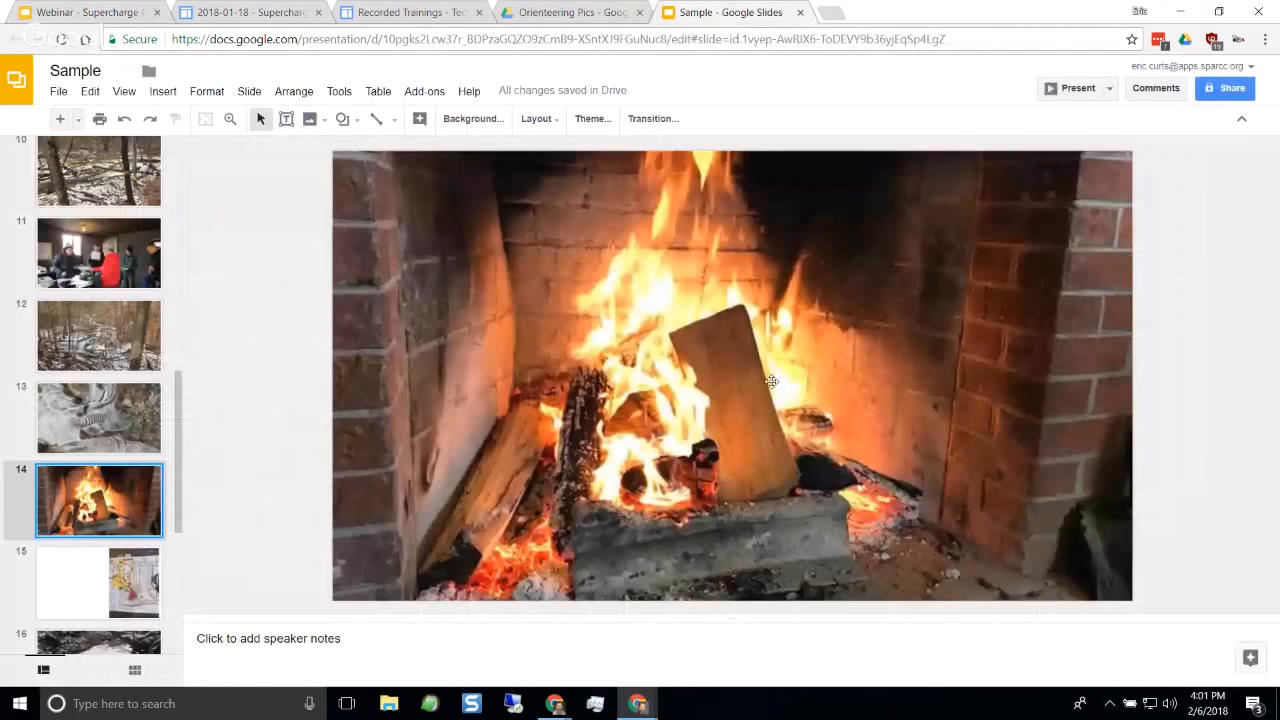
Examine the Recolor and Adjustments format options for slide 14's fireplace photo, close them and return to the webinar presentation
{"action": "left_click", "coordinate": [635, 365]}
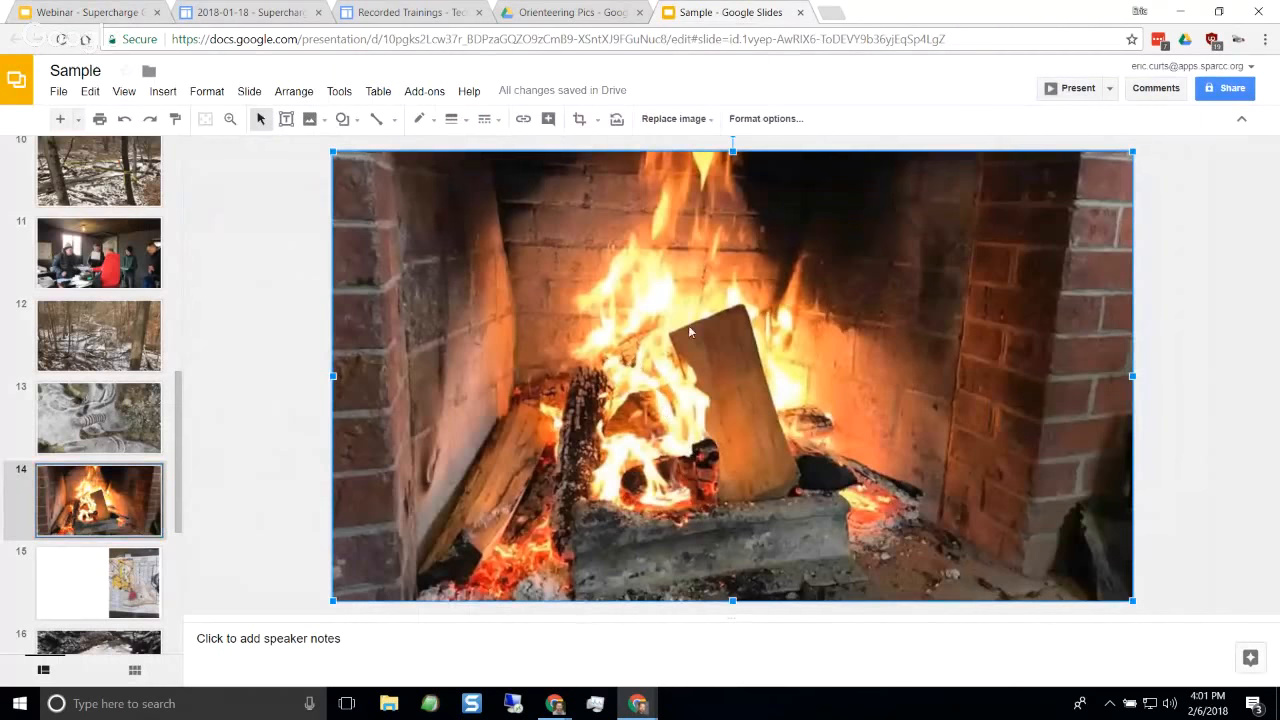
{"action": "left_click", "coordinate": [770, 125]}
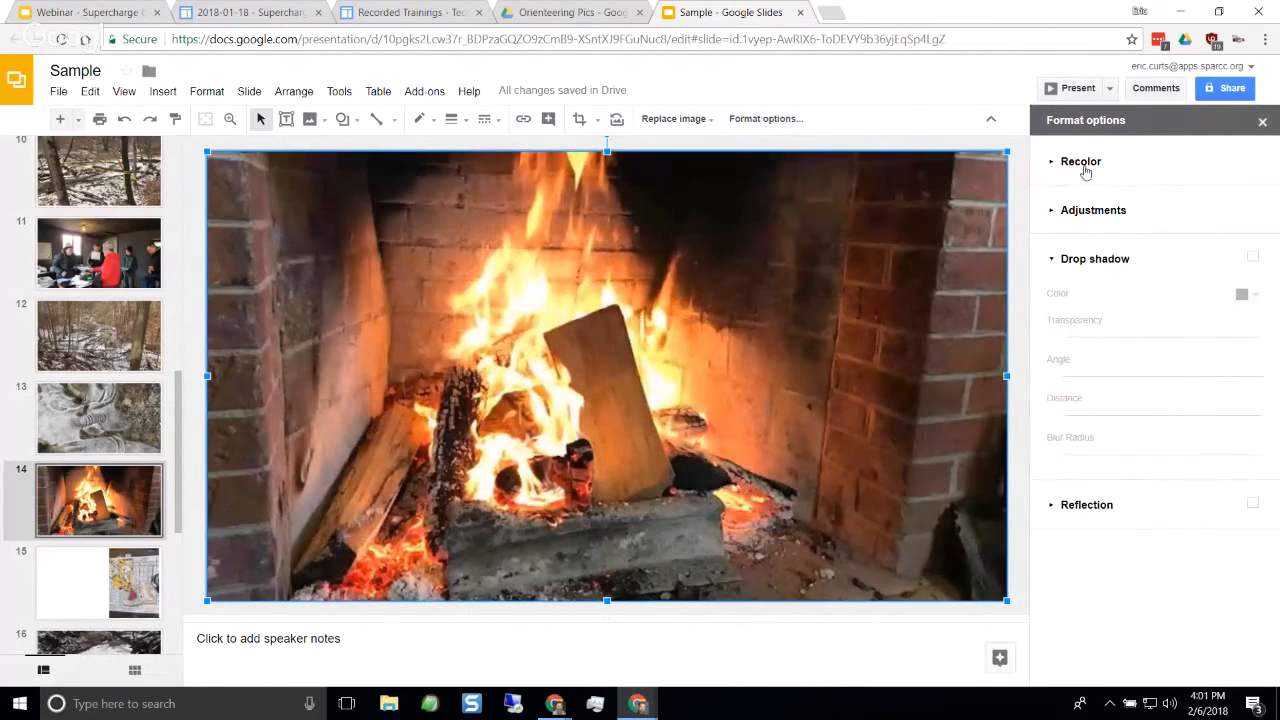
{"action": "left_click", "coordinate": [1085, 166]}
{"action": "left_click", "coordinate": [1094, 198]}
{"action": "left_click", "coordinate": [1097, 200]}
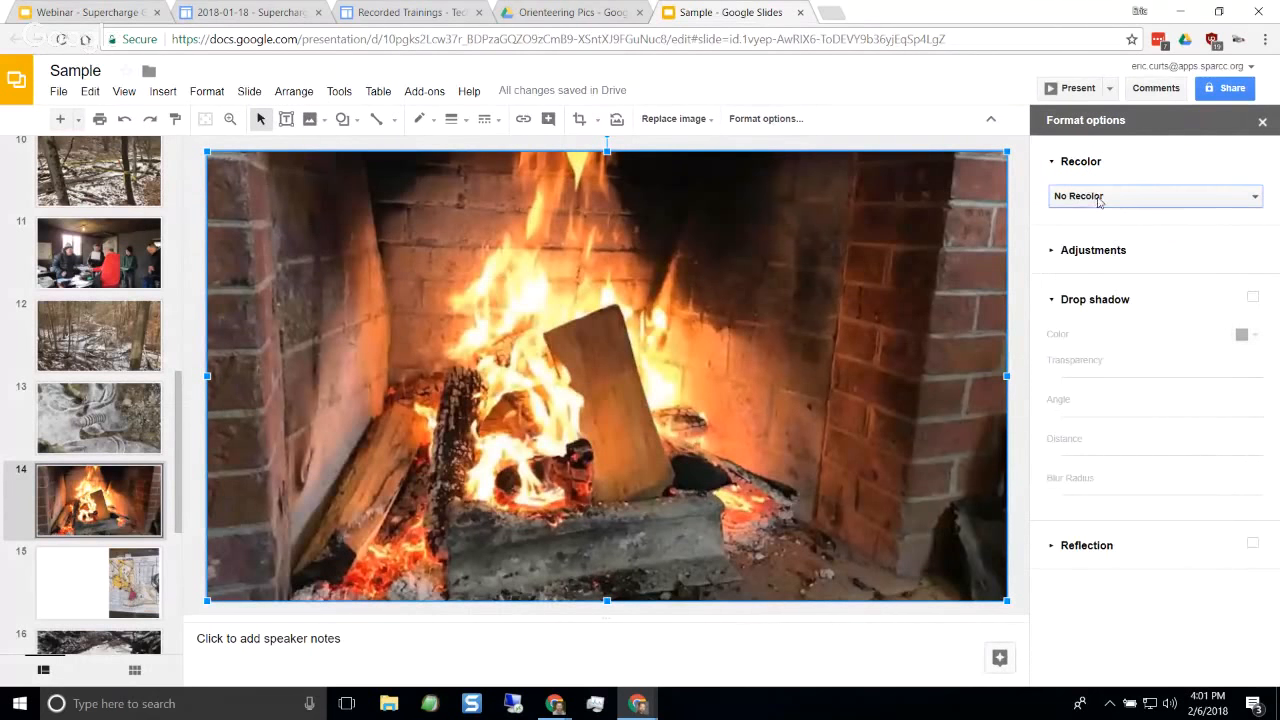
{"action": "left_click", "coordinate": [1100, 252]}
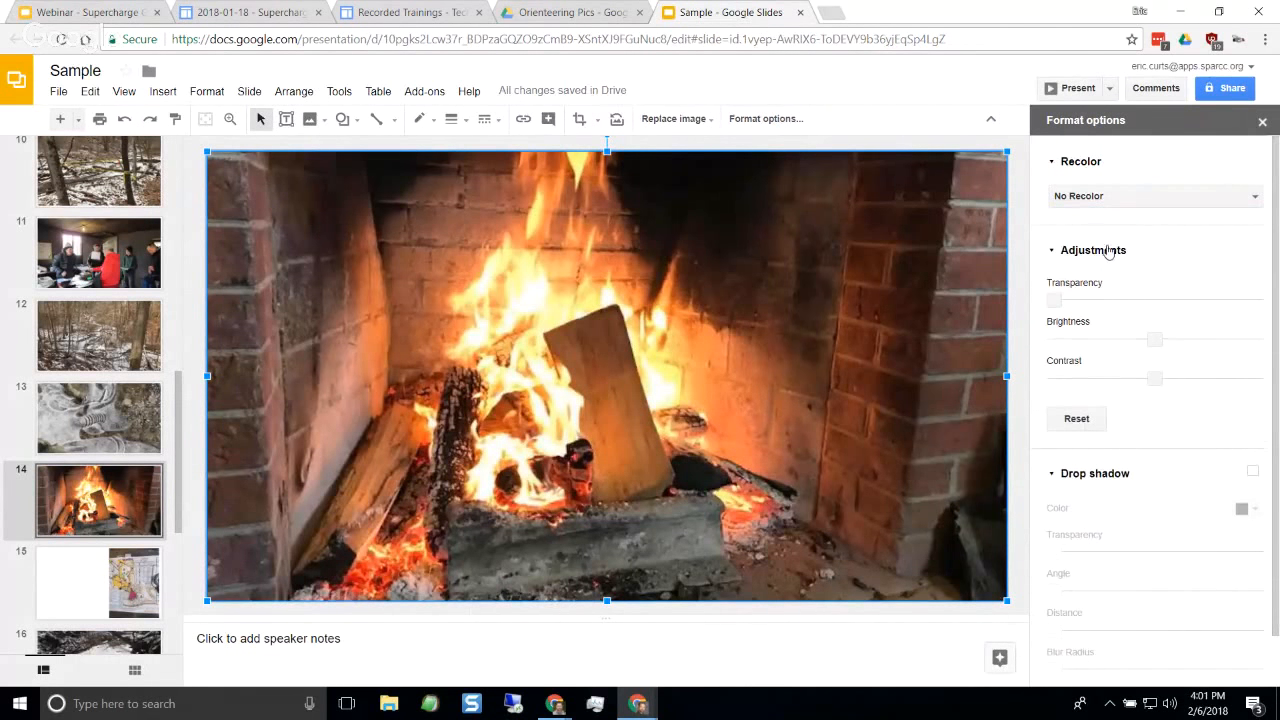
{"action": "left_click", "coordinate": [1107, 250]}
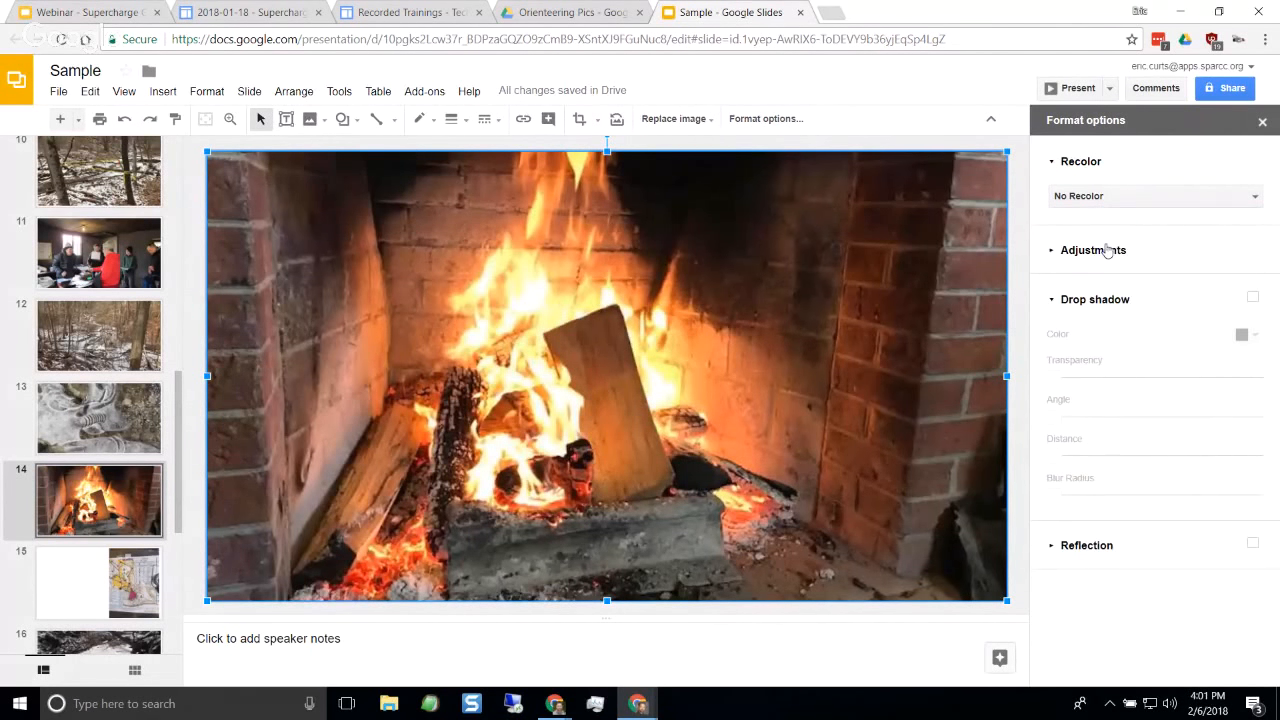
{"action": "left_click", "coordinate": [1262, 122]}
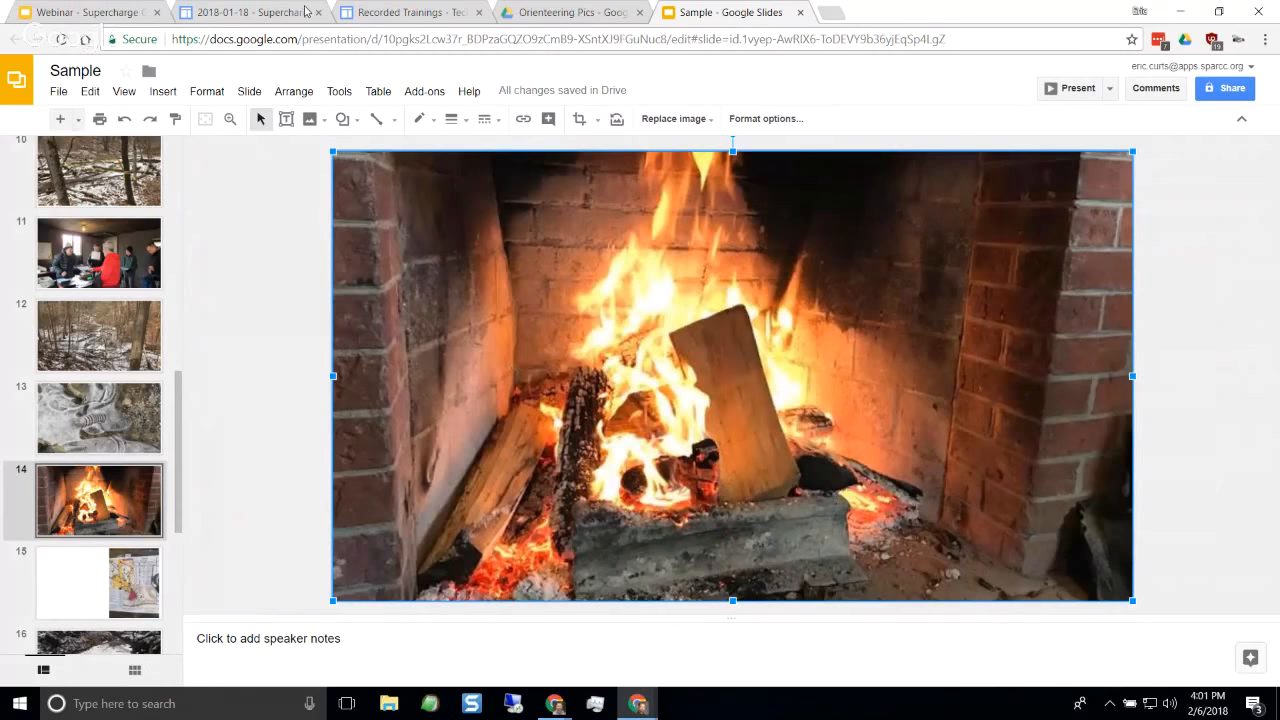
{"action": "left_click", "coordinate": [120, 10]}
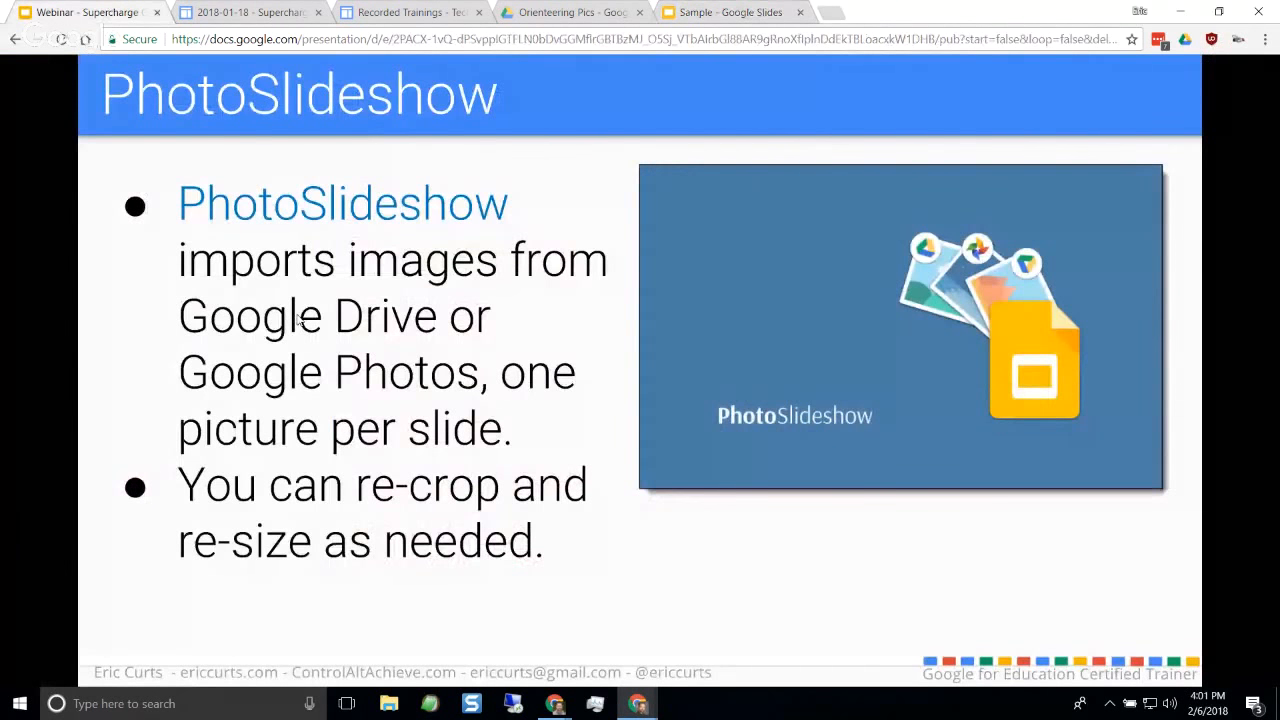
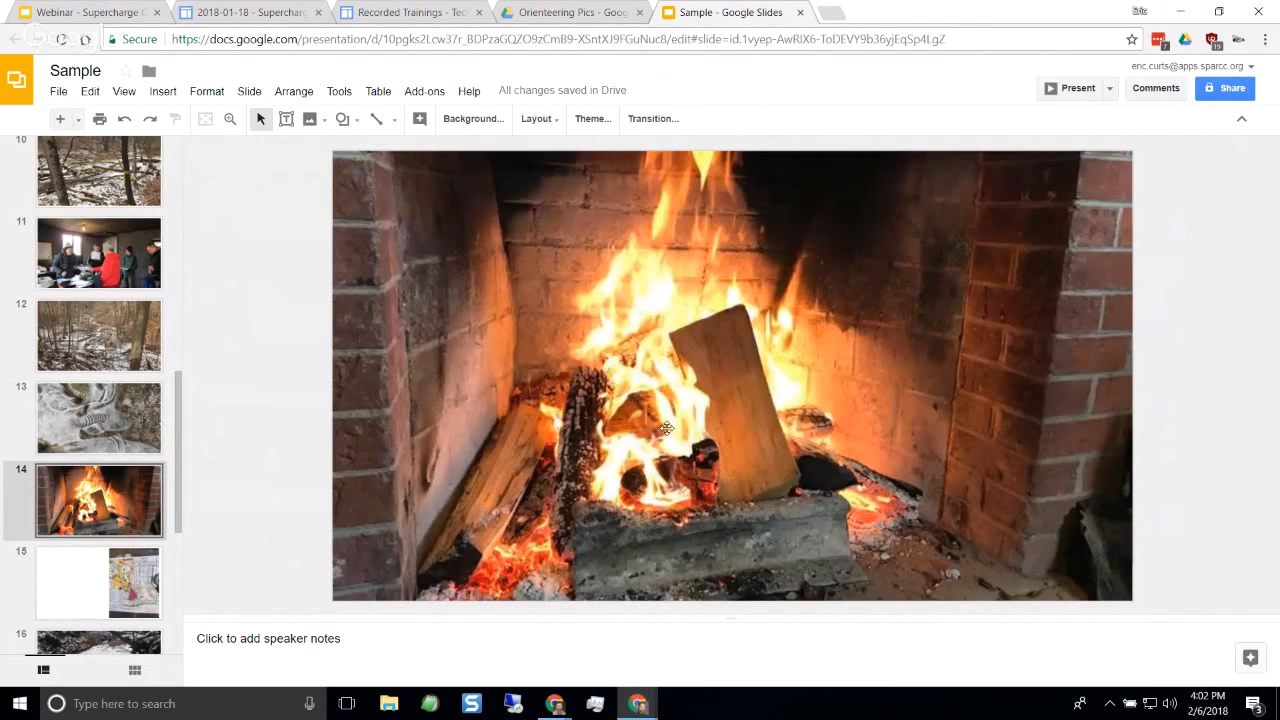
In the Sample presentation, open slide 14's fireplace photo for editing with the Shutterstock Editor add-on
{"action": "left_click", "coordinate": [671, 410]}
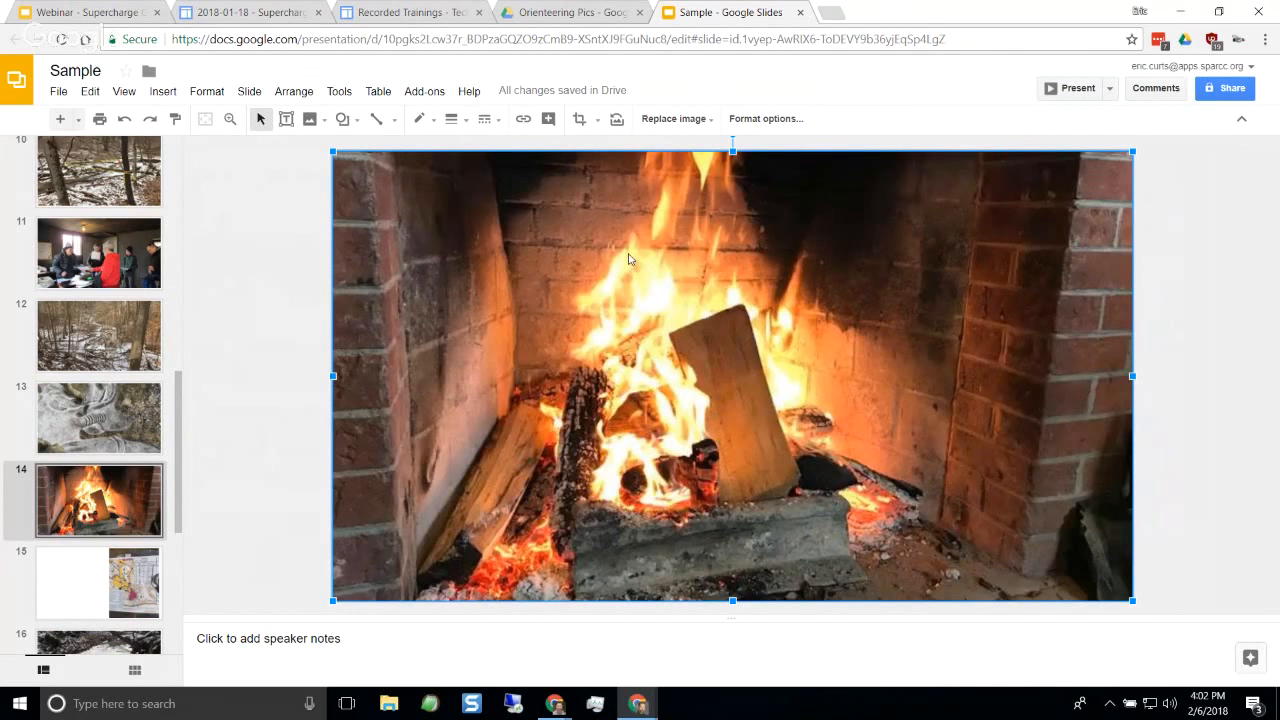
{"action": "left_click", "coordinate": [430, 96]}
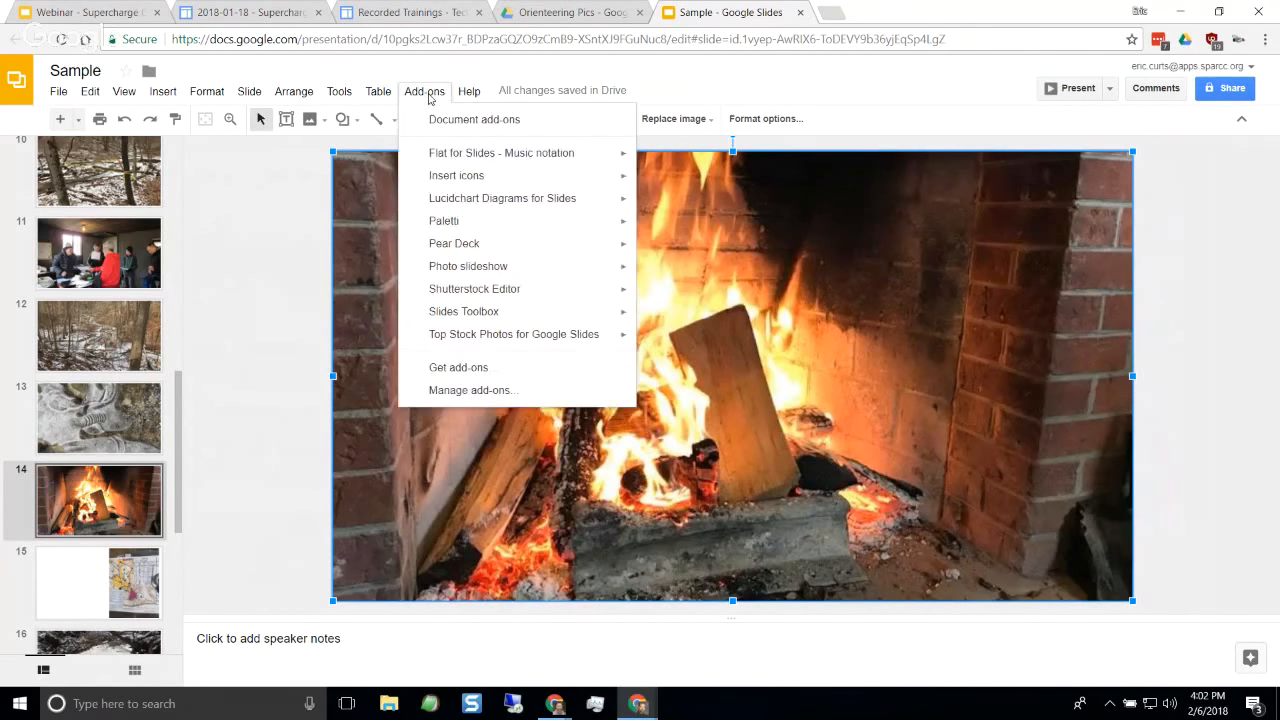
{"action": "mouse_move", "coordinate": [537, 294]}
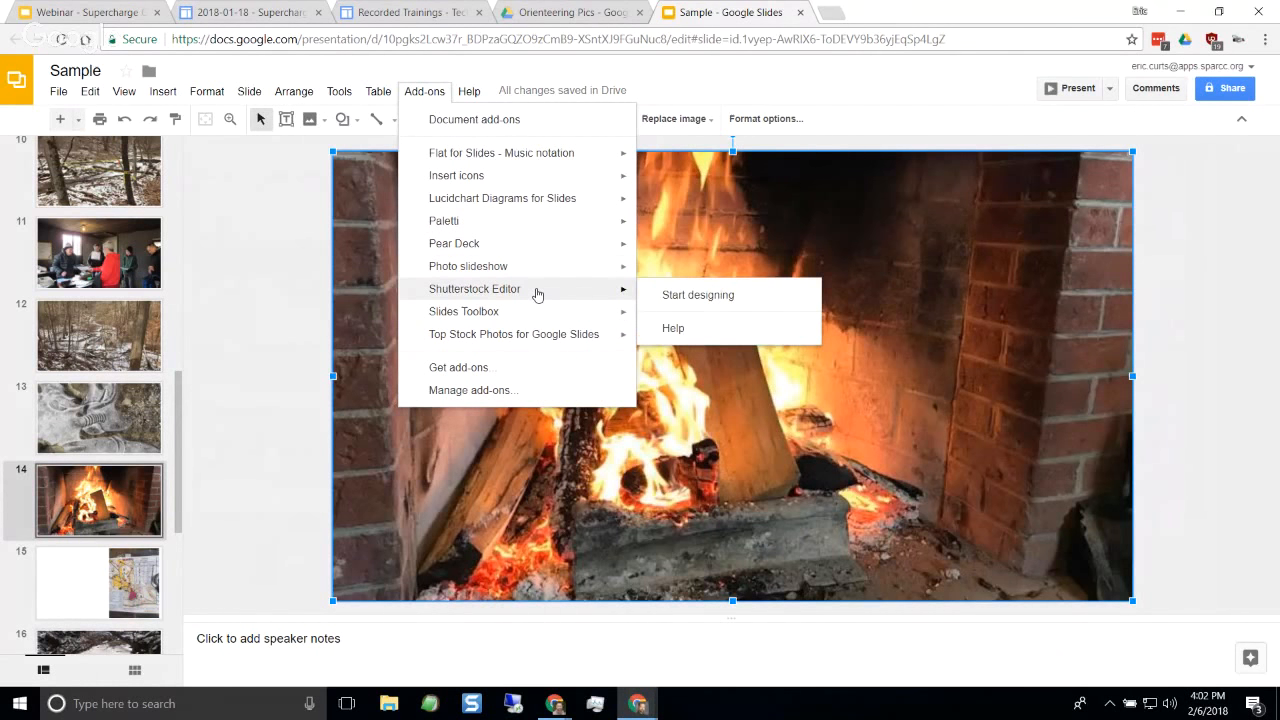
{"action": "left_click", "coordinate": [698, 295]}
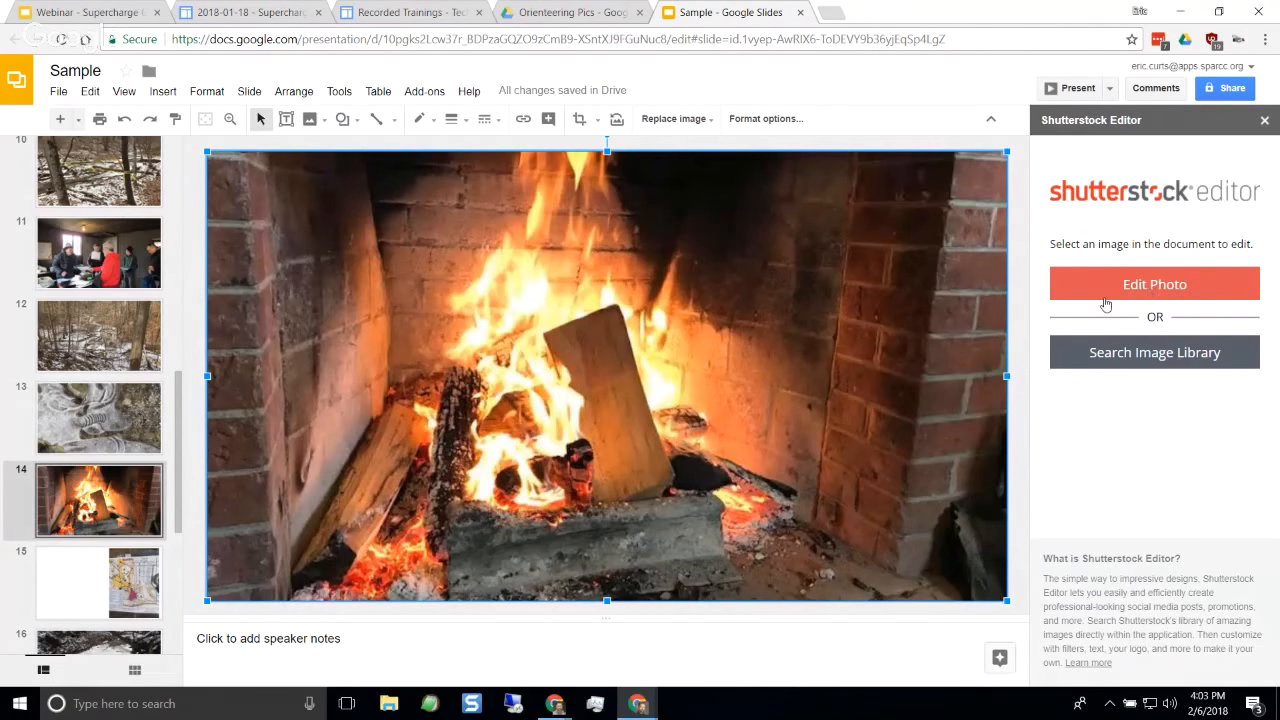
{"action": "left_click", "coordinate": [1150, 288]}
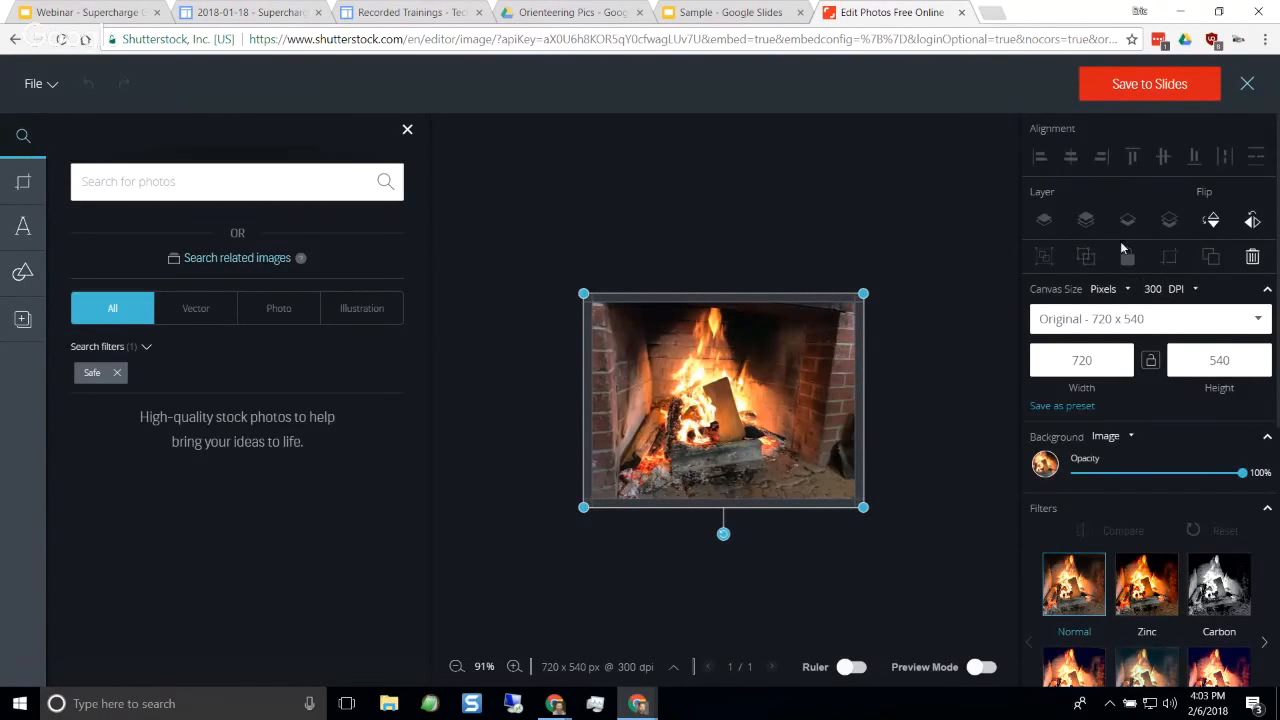
Close the stock photo search and enlarge the fireplace photo on the canvas to 100%
{"action": "left_click", "coordinate": [407, 130]}
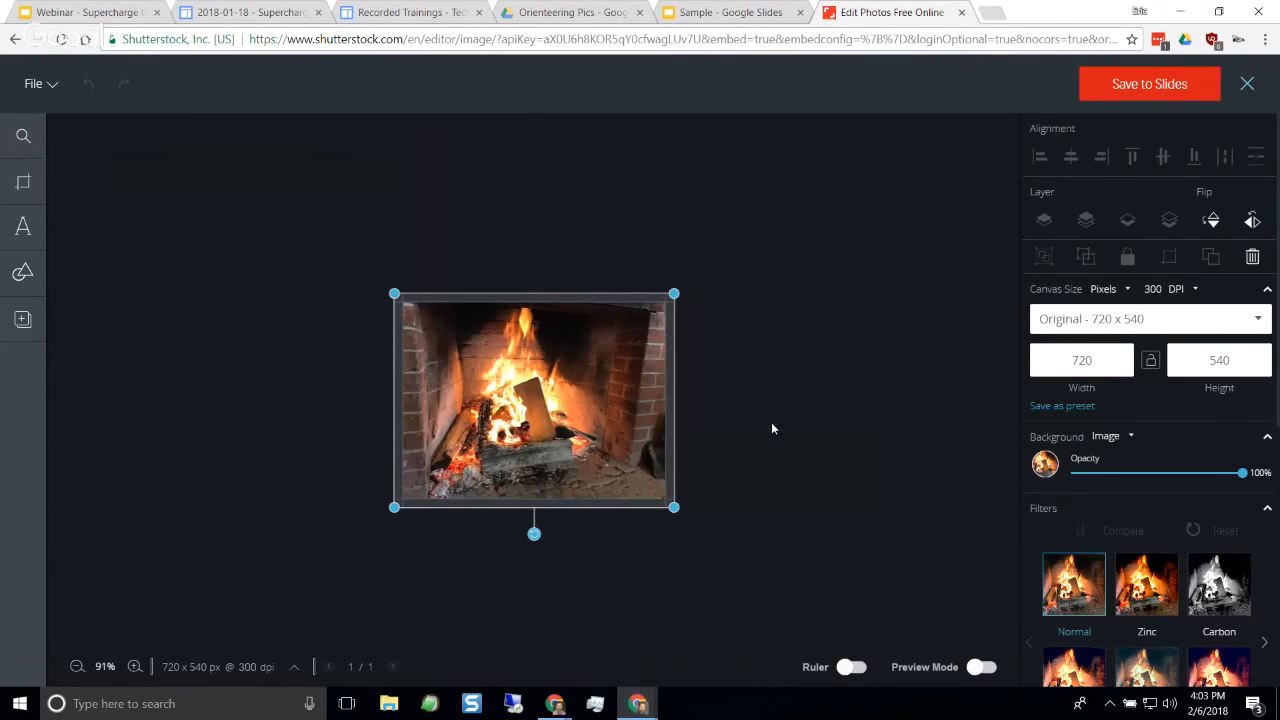
{"action": "left_click", "coordinate": [133, 668]}
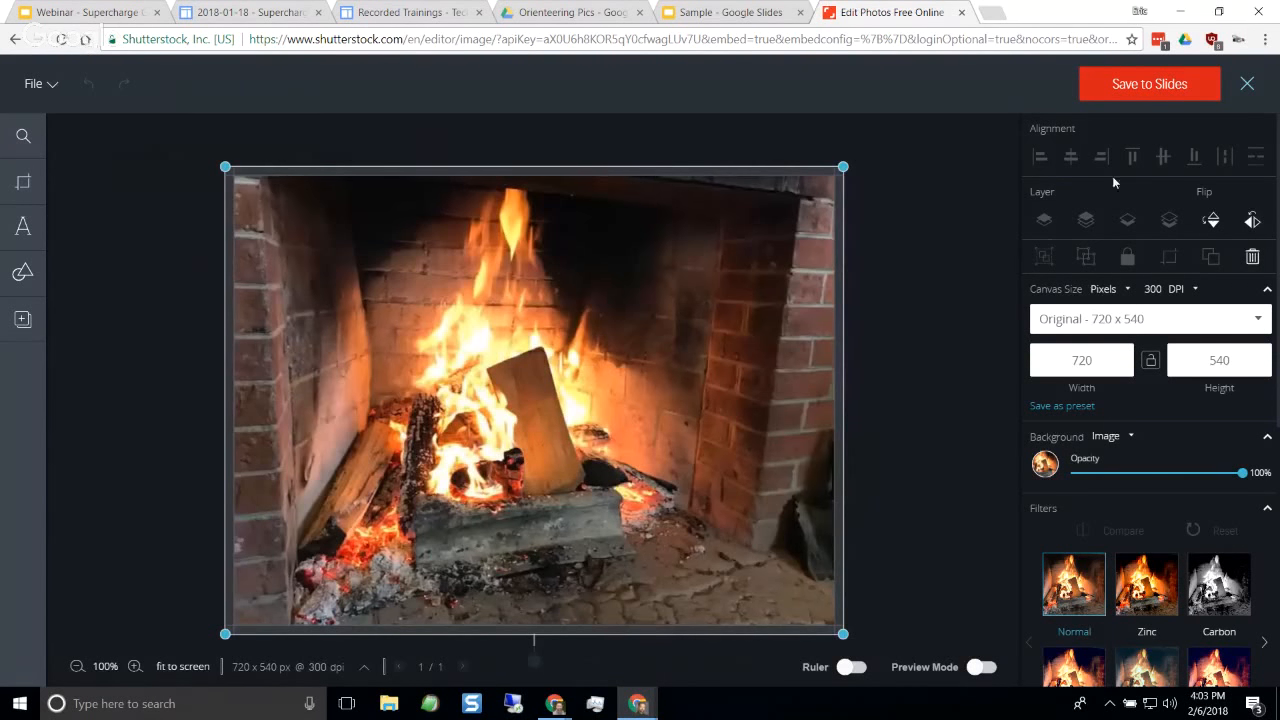
{"action": "scroll", "coordinate": [1136, 386], "scroll_direction": "down", "scroll_amount": 5}
{"action": "scroll", "coordinate": [1136, 386], "scroll_direction": "up", "scroll_amount": 5}
Browse the filters, try Sepia, Technicolor and Black & white on the fireplace photo, and apply Sepia
{"action": "scroll", "coordinate": [1170, 268], "scroll_direction": "down", "scroll_amount": 1}
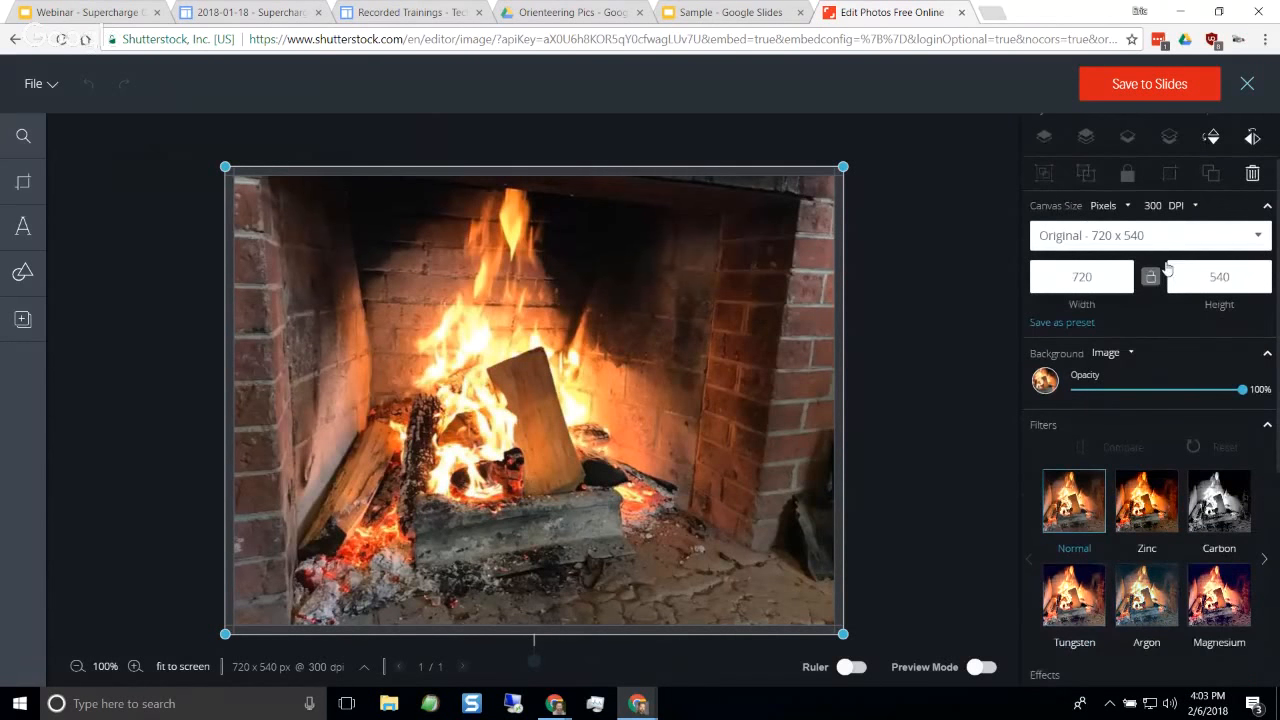
{"action": "scroll", "coordinate": [1136, 260], "scroll_direction": "down", "scroll_amount": 1}
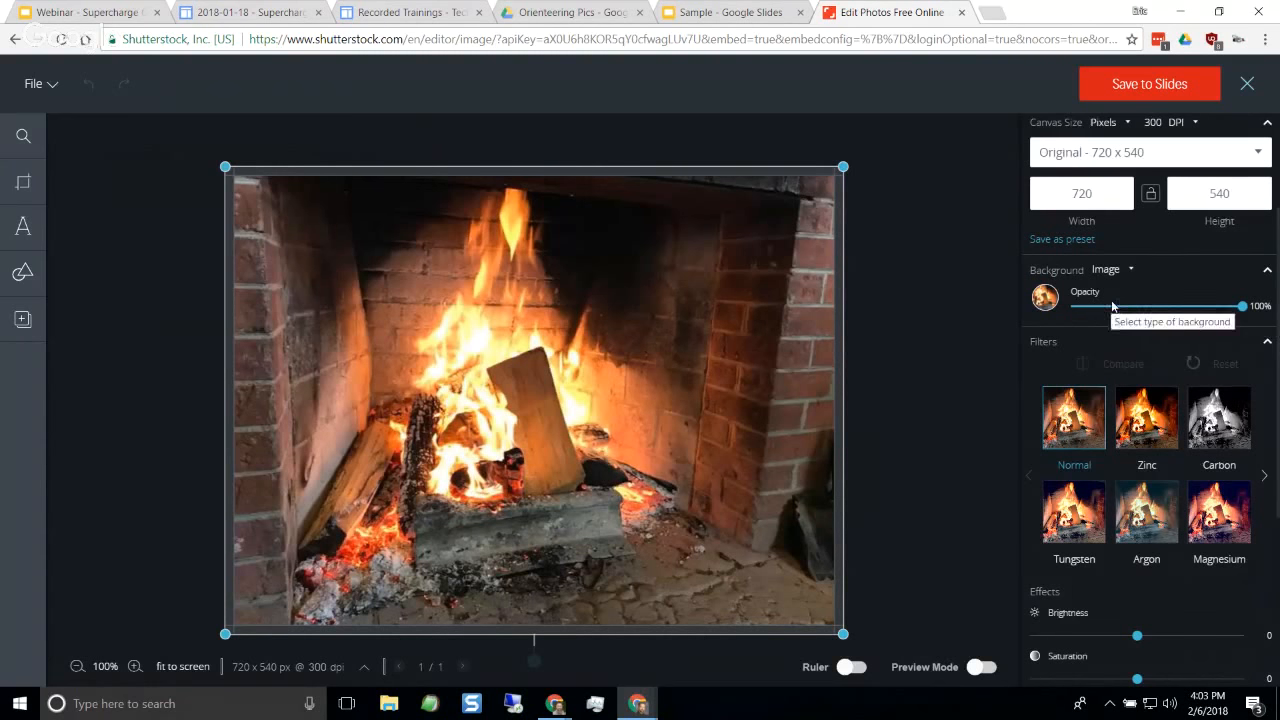
{"action": "scroll", "coordinate": [1115, 305], "scroll_direction": "down", "scroll_amount": 2}
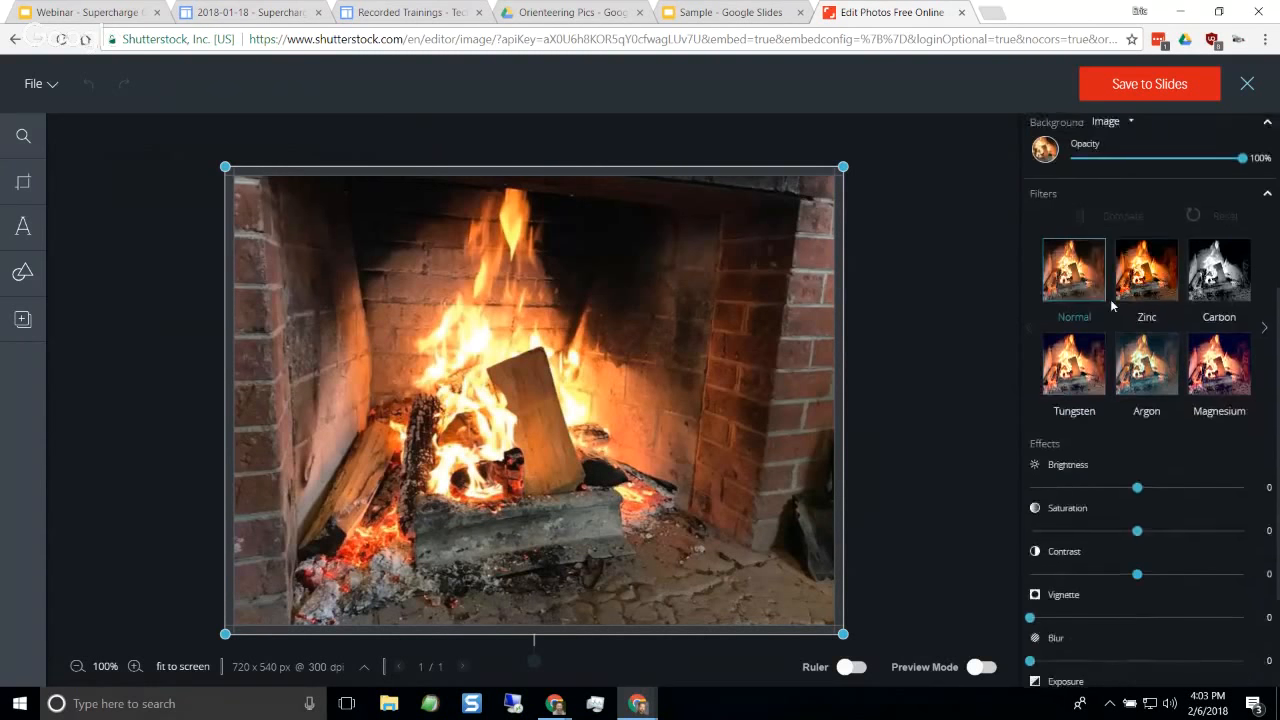
{"action": "left_click", "coordinate": [1265, 312]}
{"action": "left_click", "coordinate": [1265, 312]}
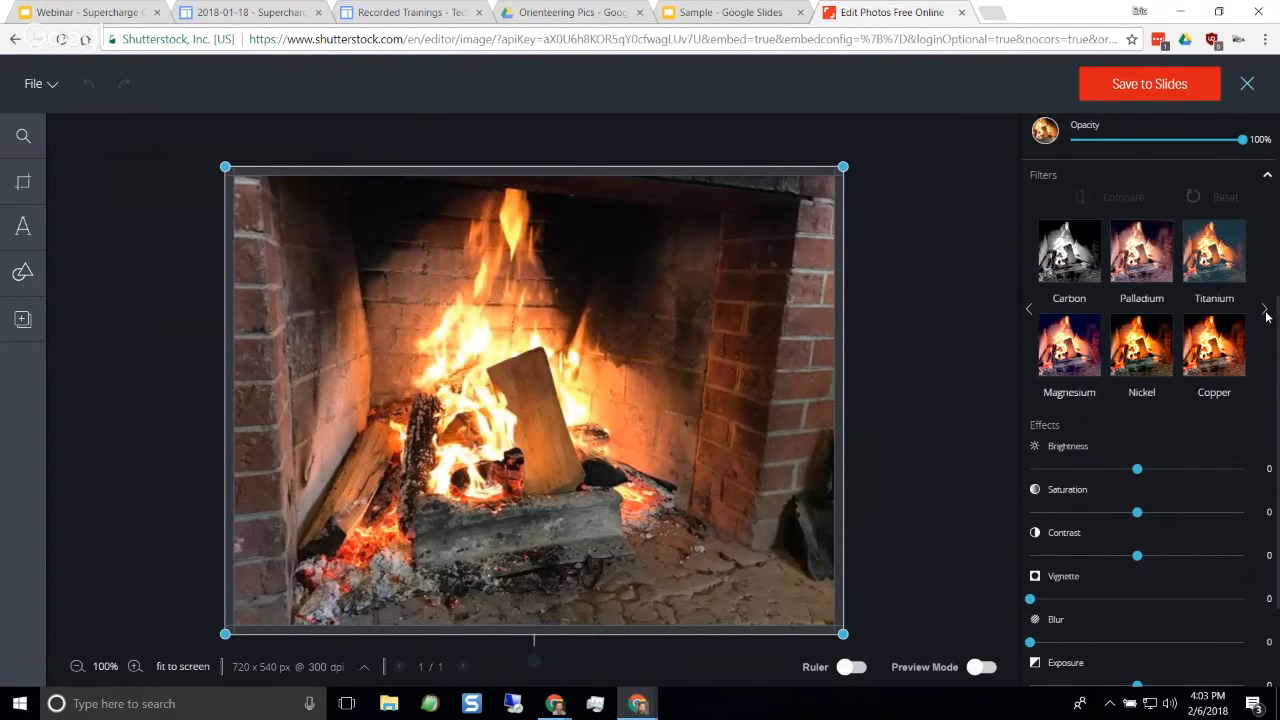
{"action": "left_click", "coordinate": [1265, 312]}
{"action": "left_click", "coordinate": [1265, 312]}
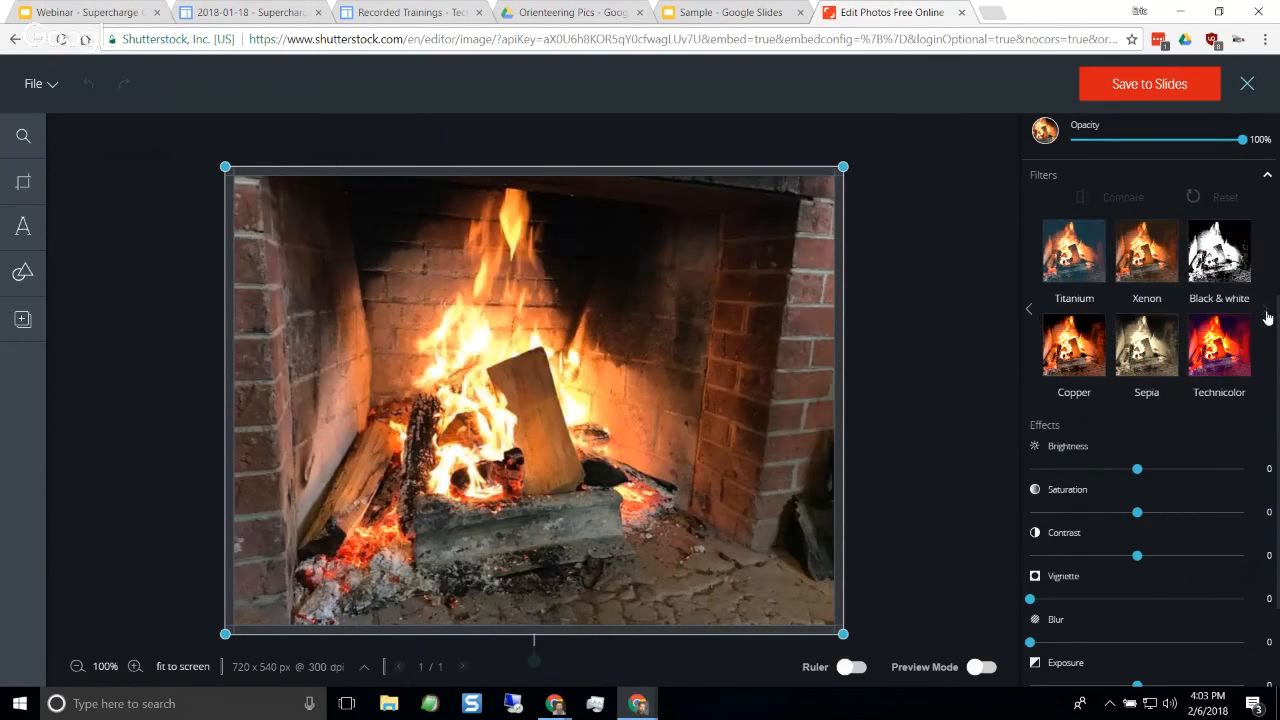
{"action": "left_click", "coordinate": [1146, 368]}
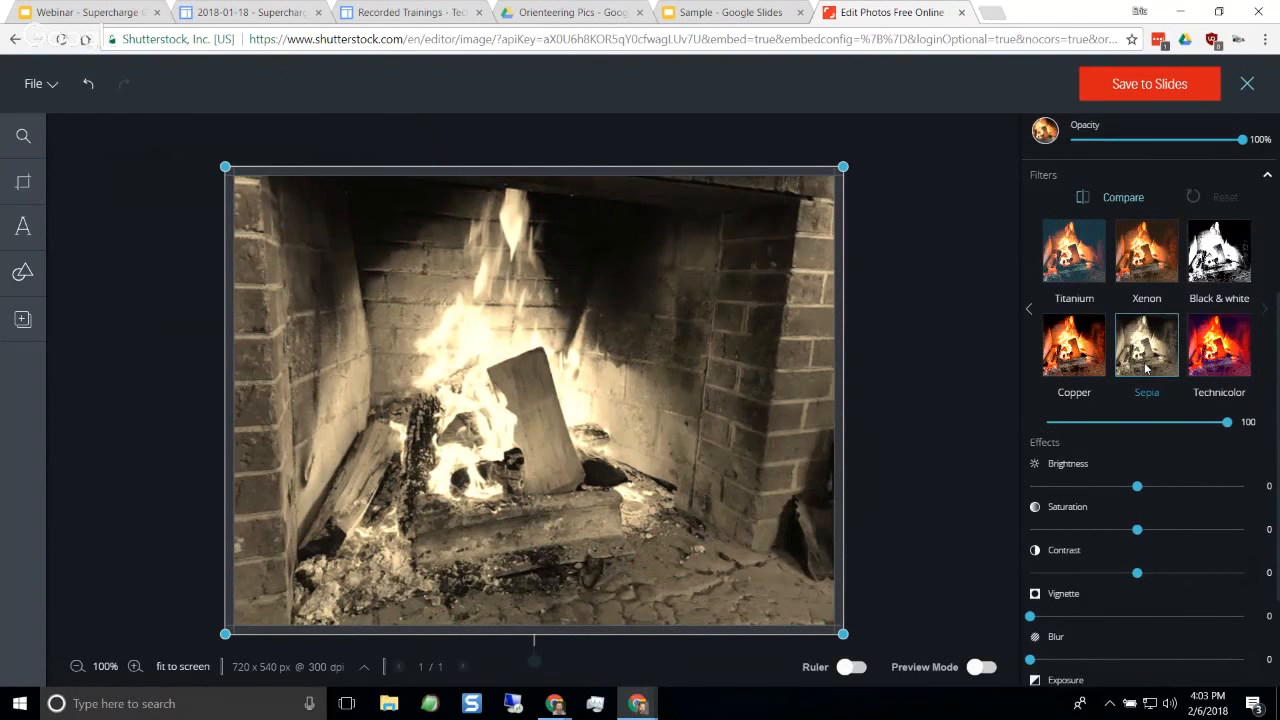
{"action": "left_click", "coordinate": [1205, 345]}
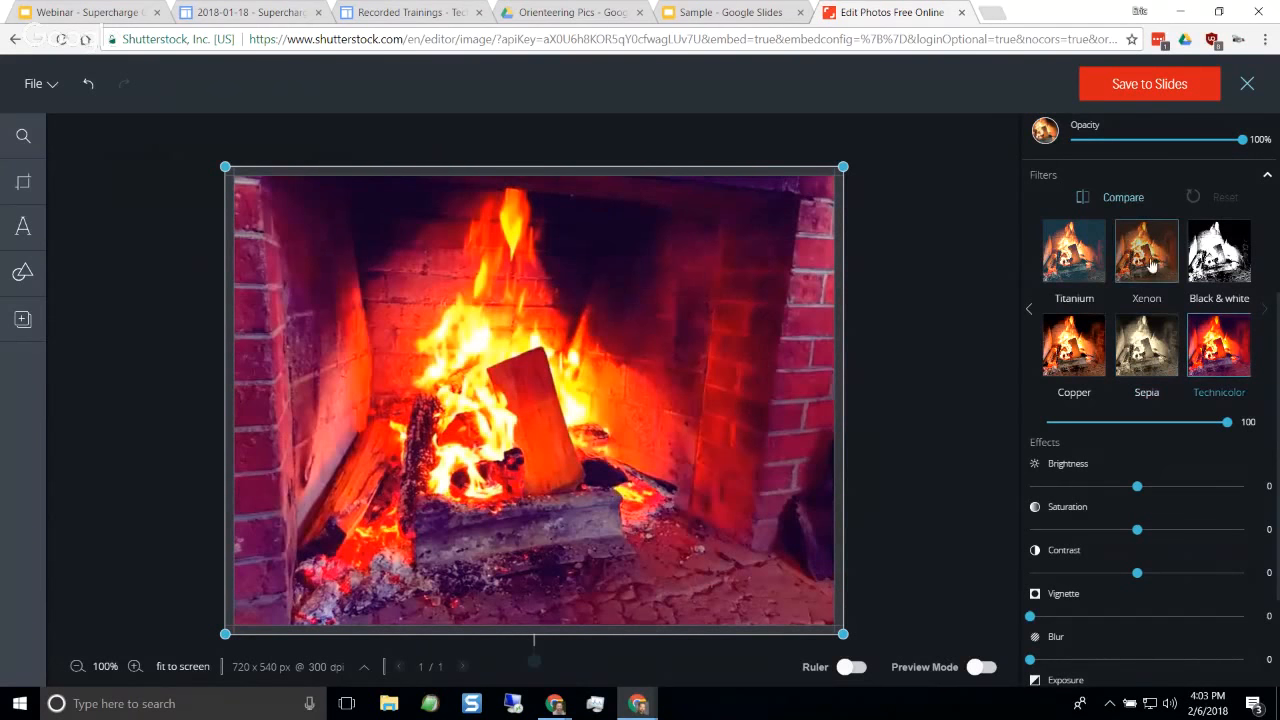
{"action": "left_click", "coordinate": [1210, 258]}
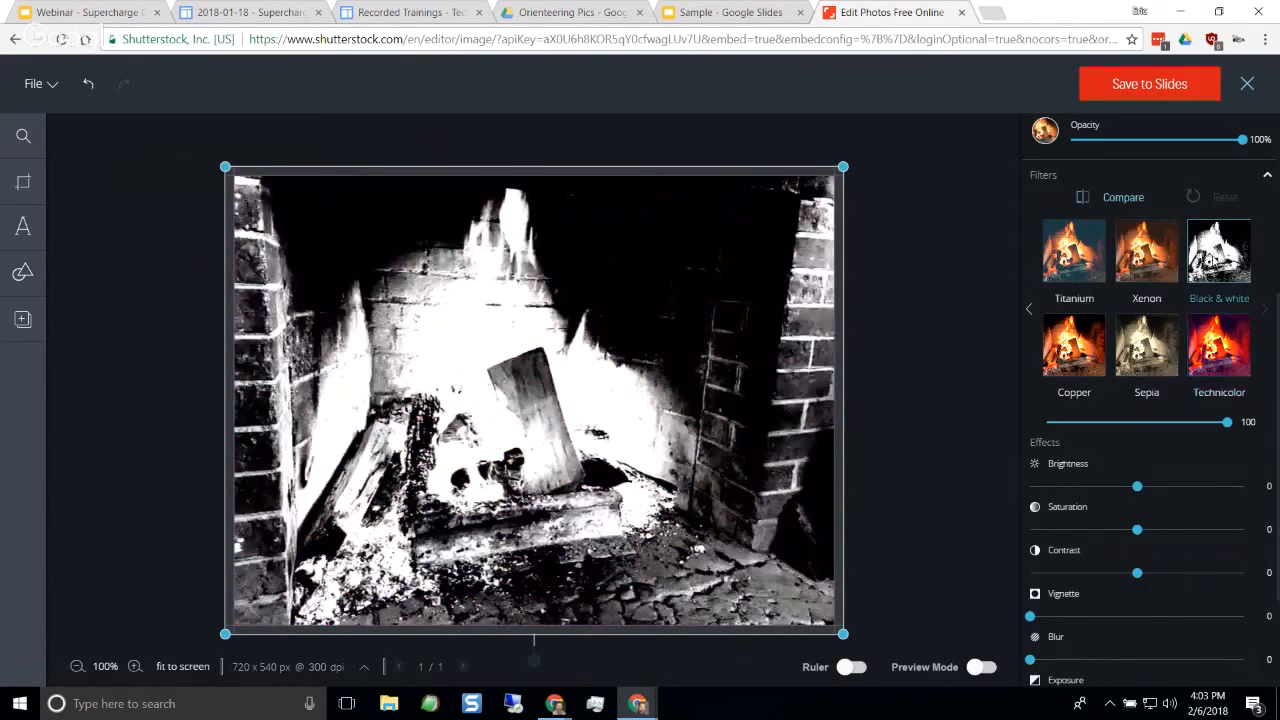
{"action": "left_click", "coordinate": [1148, 341]}
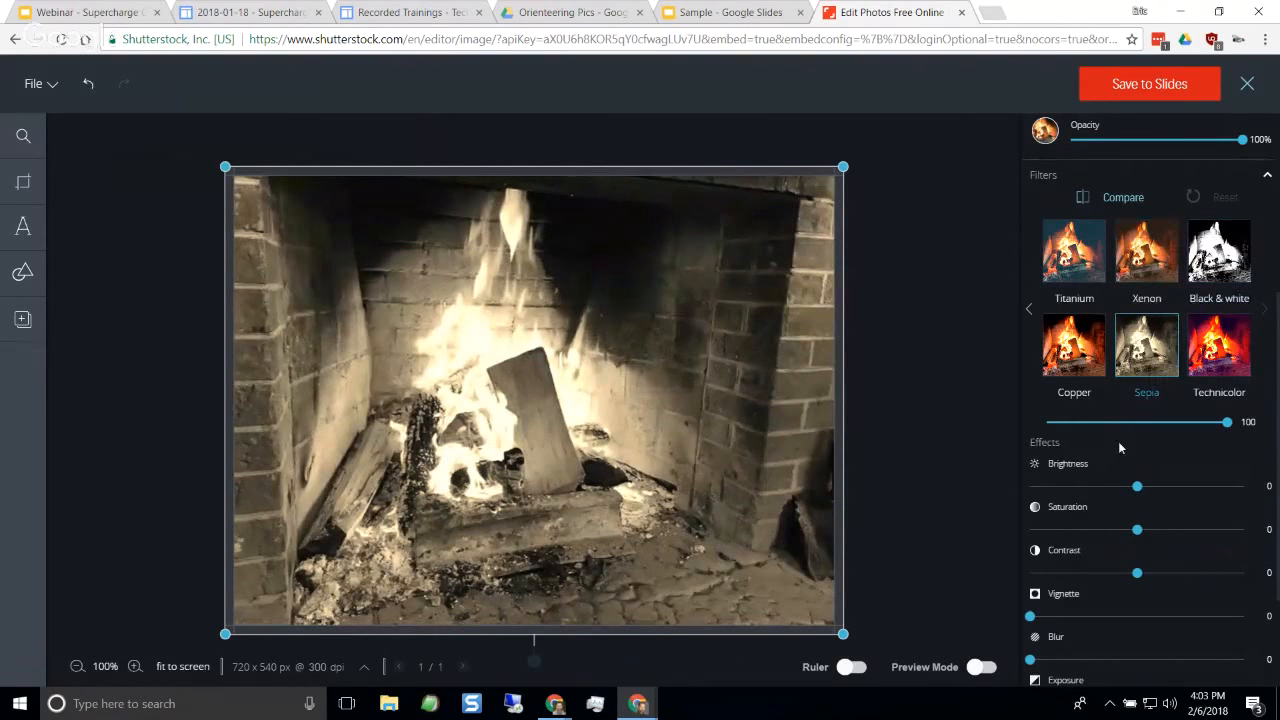
Set the Vignette effect of the fireplace photo to 100
{"action": "scroll", "coordinate": [1120, 444], "scroll_direction": "down", "scroll_amount": 2}
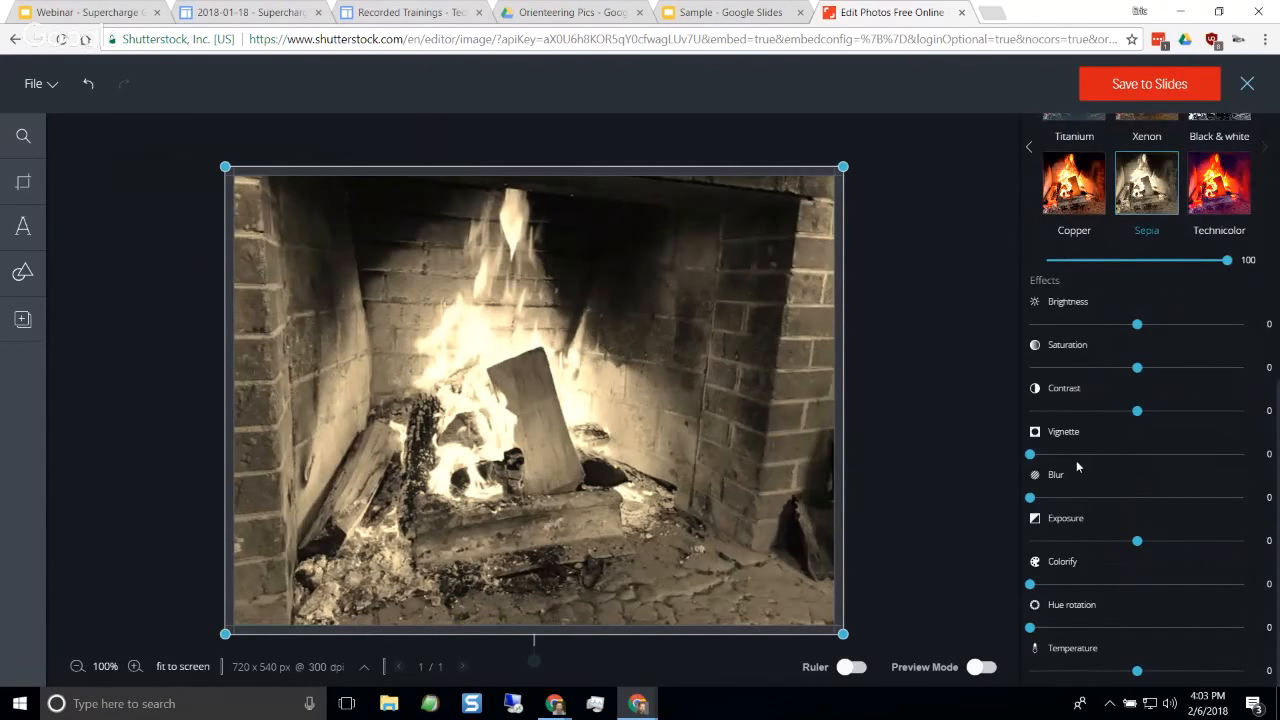
{"action": "left_click_drag", "start_coordinate": [1034, 457], "coordinate": [1265, 468]}
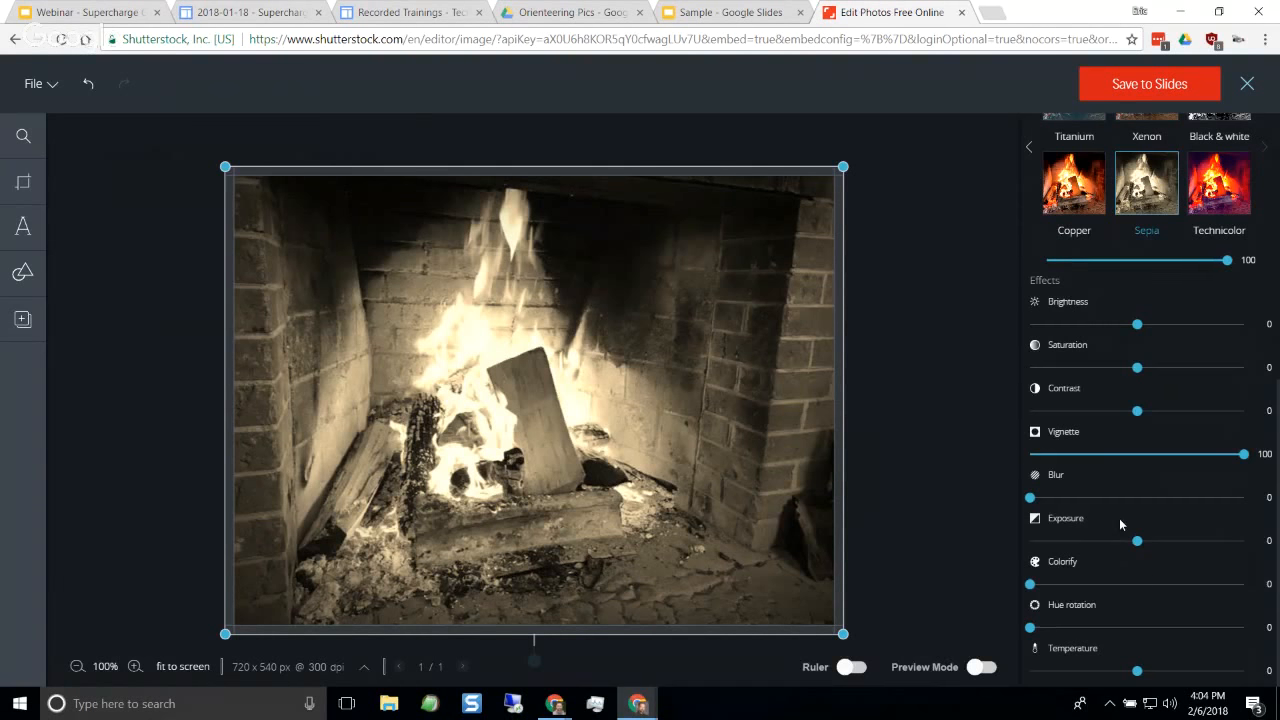
{"action": "scroll", "coordinate": [1119, 518], "scroll_direction": "up", "scroll_amount": 5}
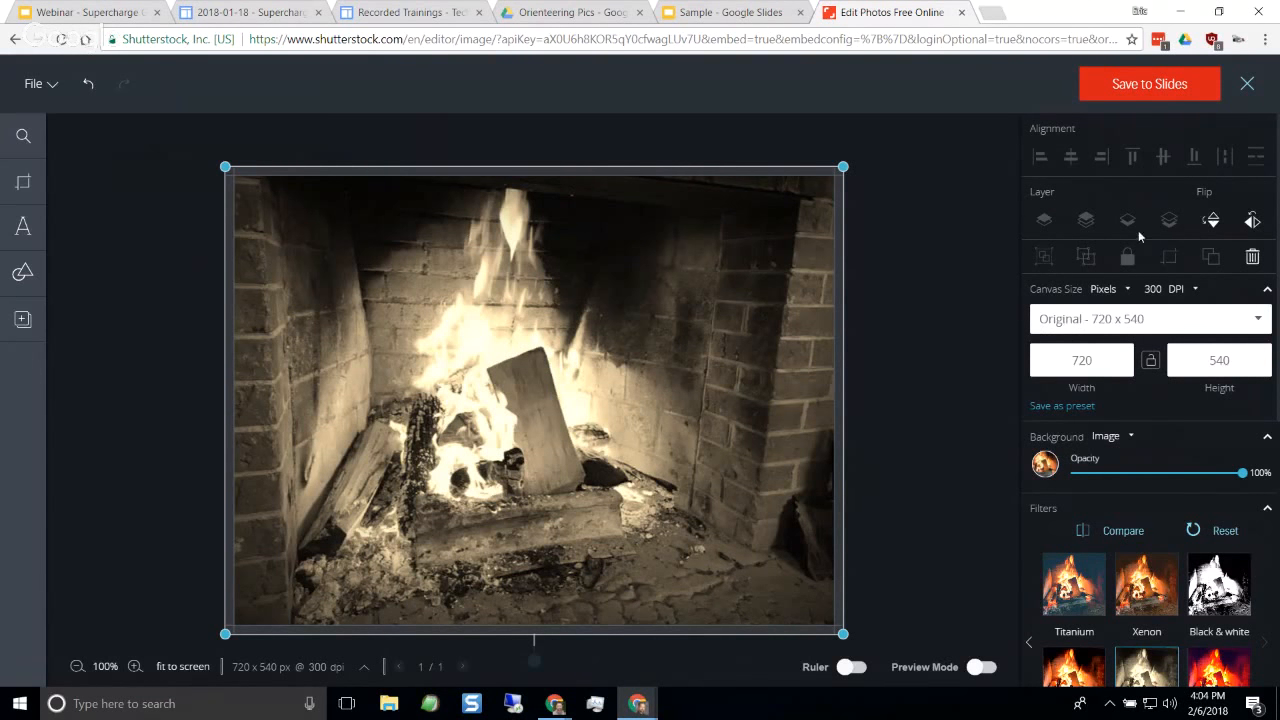
Save the edited fireplace photo back to slide 14 and close the Shutterstock Editor add-on
{"action": "left_click", "coordinate": [1152, 94]}
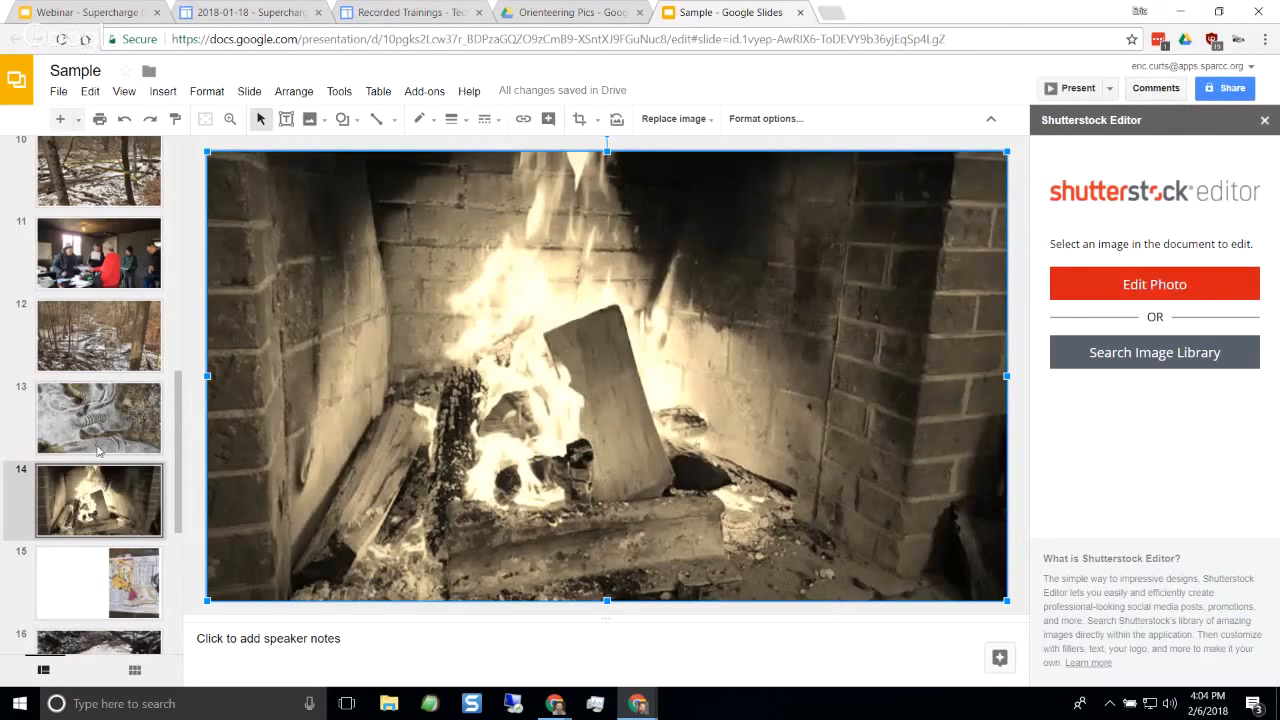
{"action": "left_click", "coordinate": [1264, 120]}
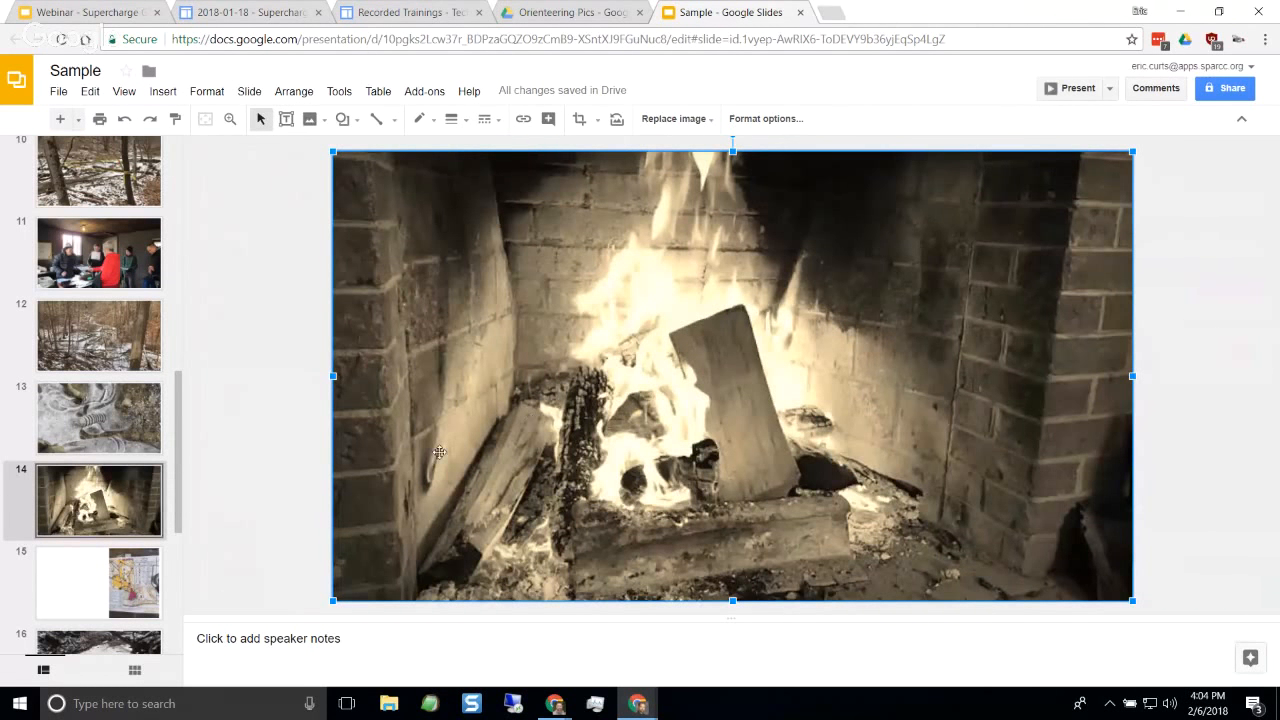
{"action": "right_click", "coordinate": [118, 497]}
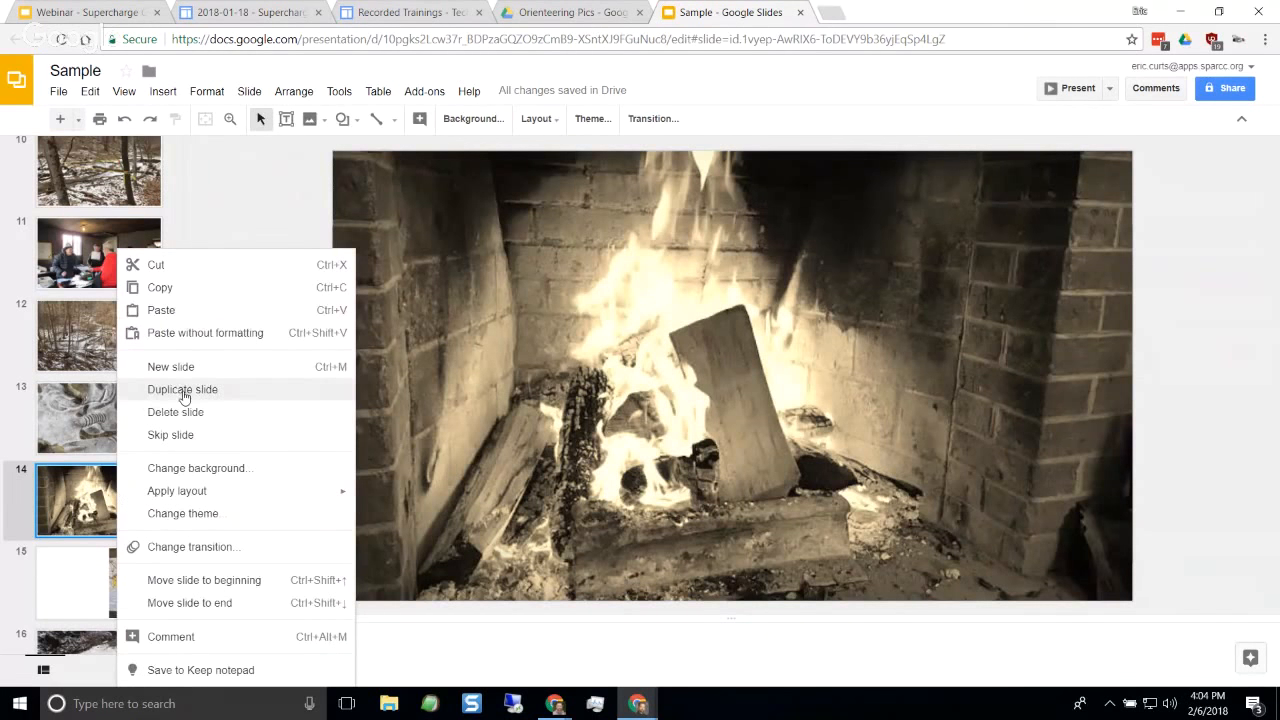
{"action": "left_click", "coordinate": [66, 500]}
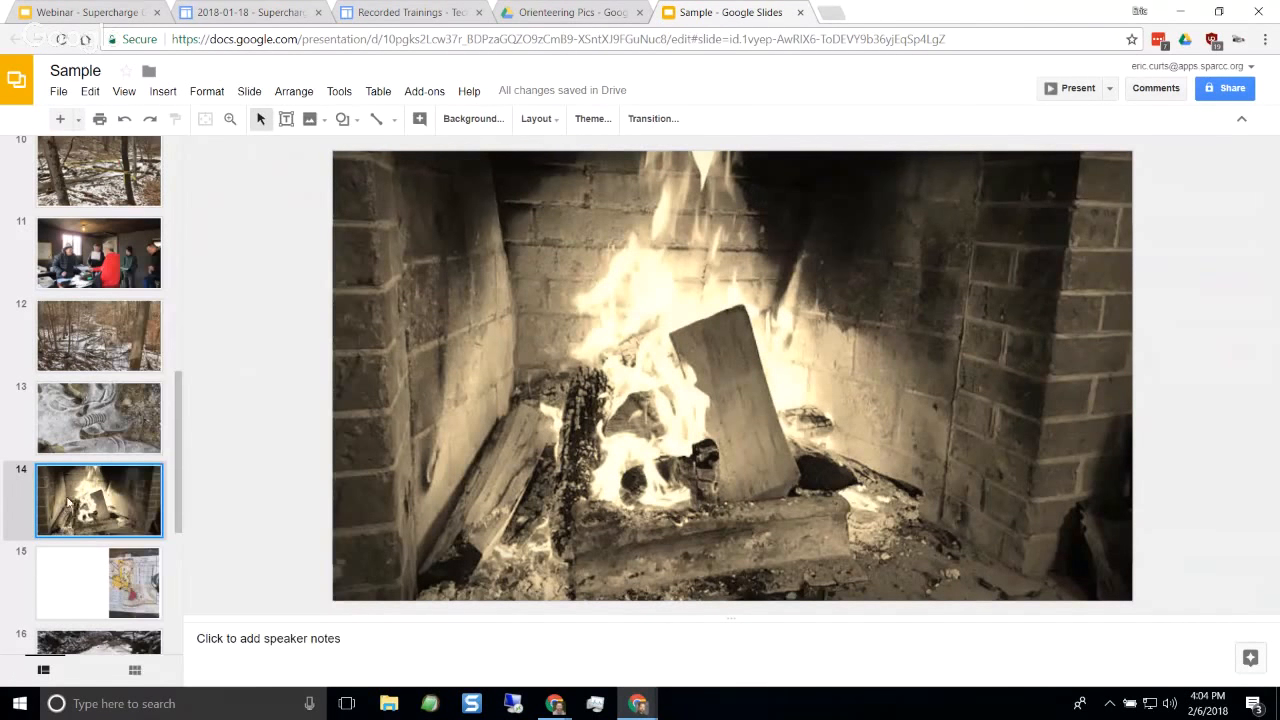
Check the original fireplace photo in the Orienteering Pics Drive folder and advance the webinar presentation to the Flat slide
{"action": "left_click", "coordinate": [569, 14]}
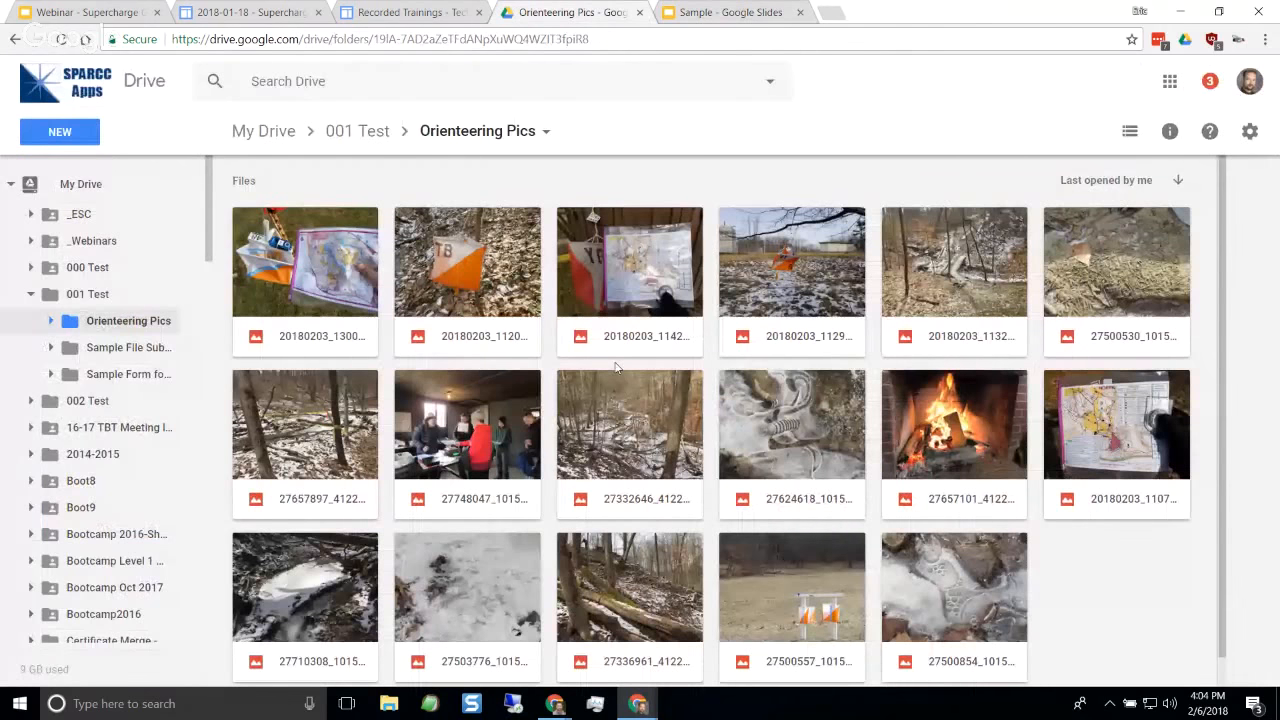
{"action": "left_click", "coordinate": [707, 13]}
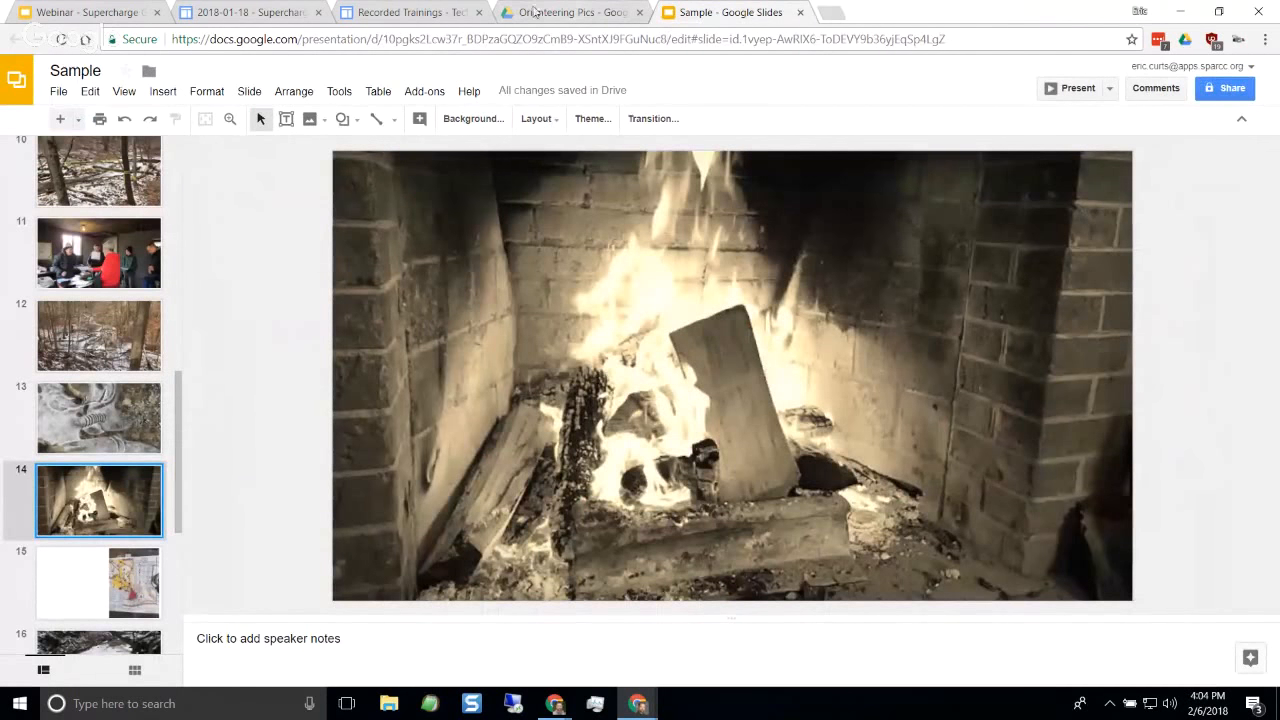
{"action": "left_click", "coordinate": [105, 12]}
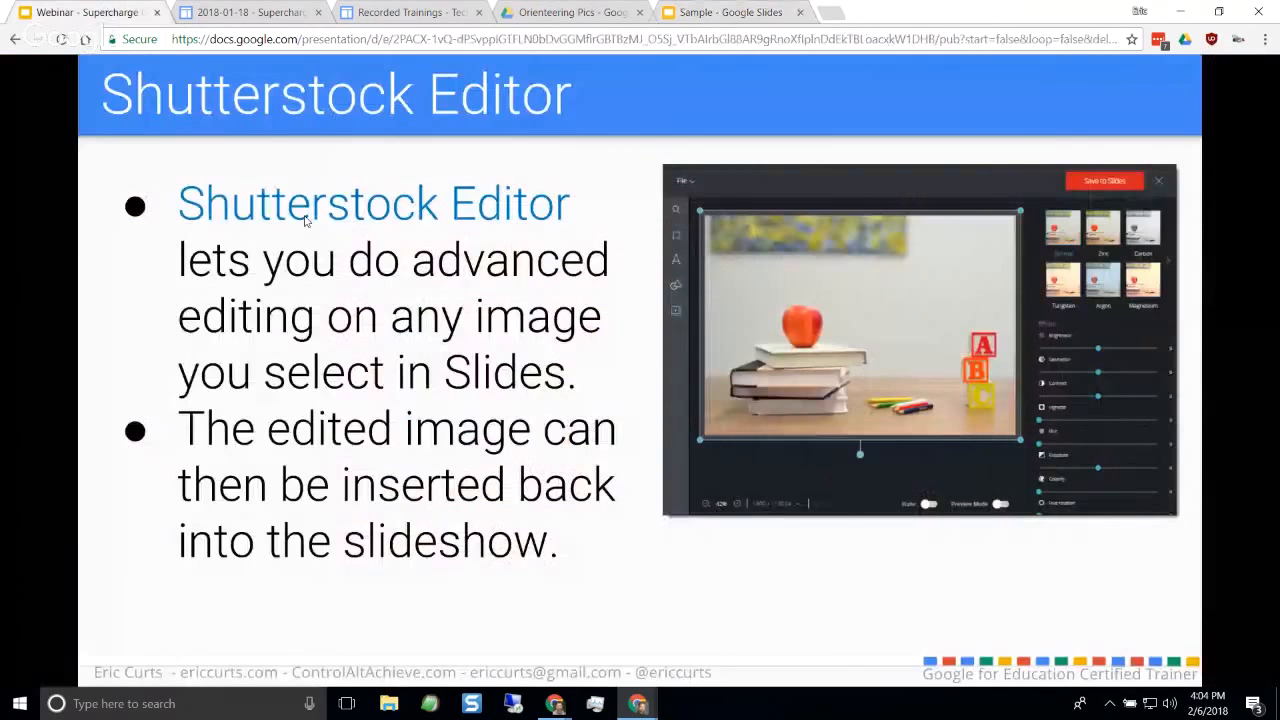
{"action": "key", "text": "Right"}
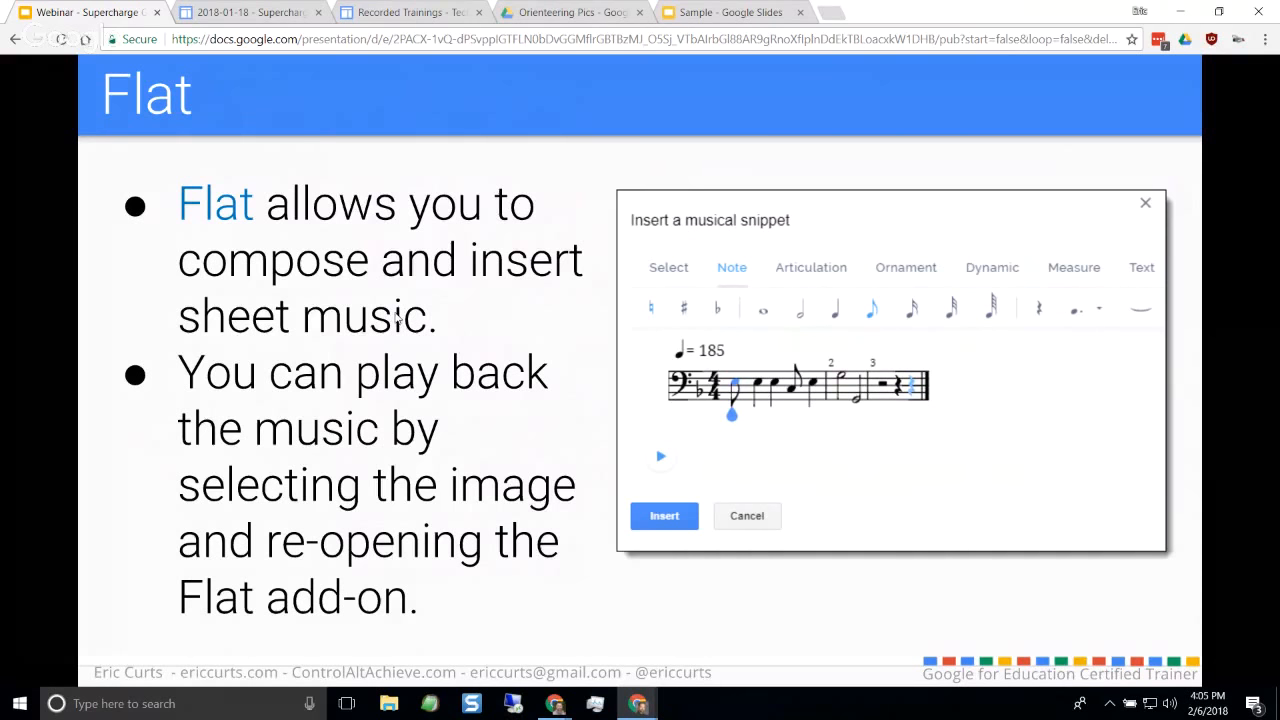
Add a blank slide after slide 20 at the end of the Sample presentation
{"action": "left_click", "coordinate": [740, 12]}
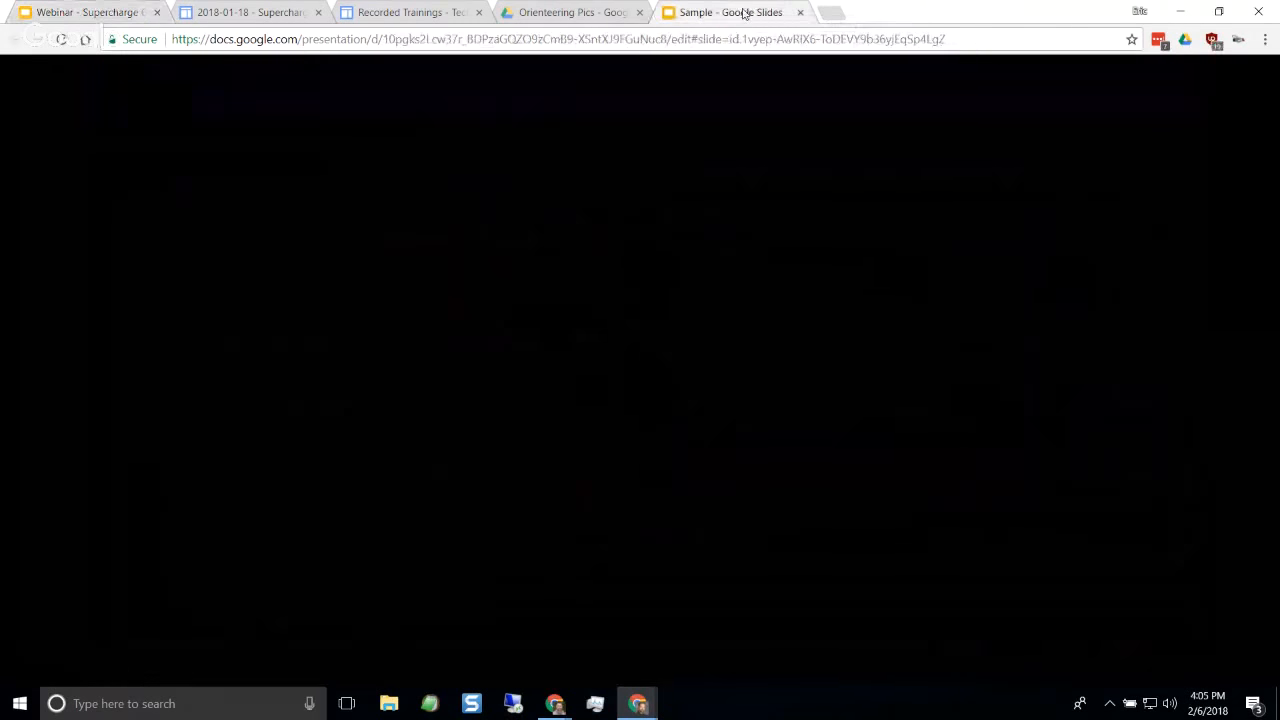
{"action": "scroll", "coordinate": [78, 465], "scroll_direction": "down", "scroll_amount": 5}
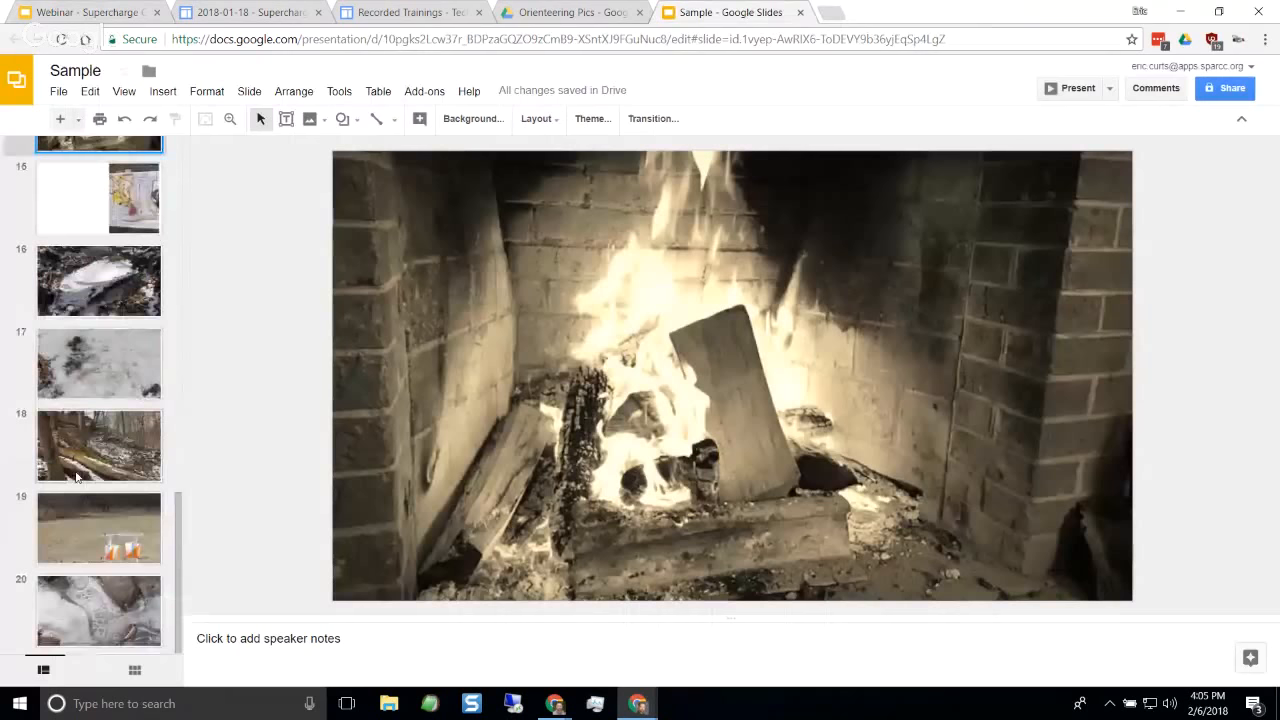
{"action": "left_click", "coordinate": [113, 605]}
{"action": "left_click", "coordinate": [78, 119]}
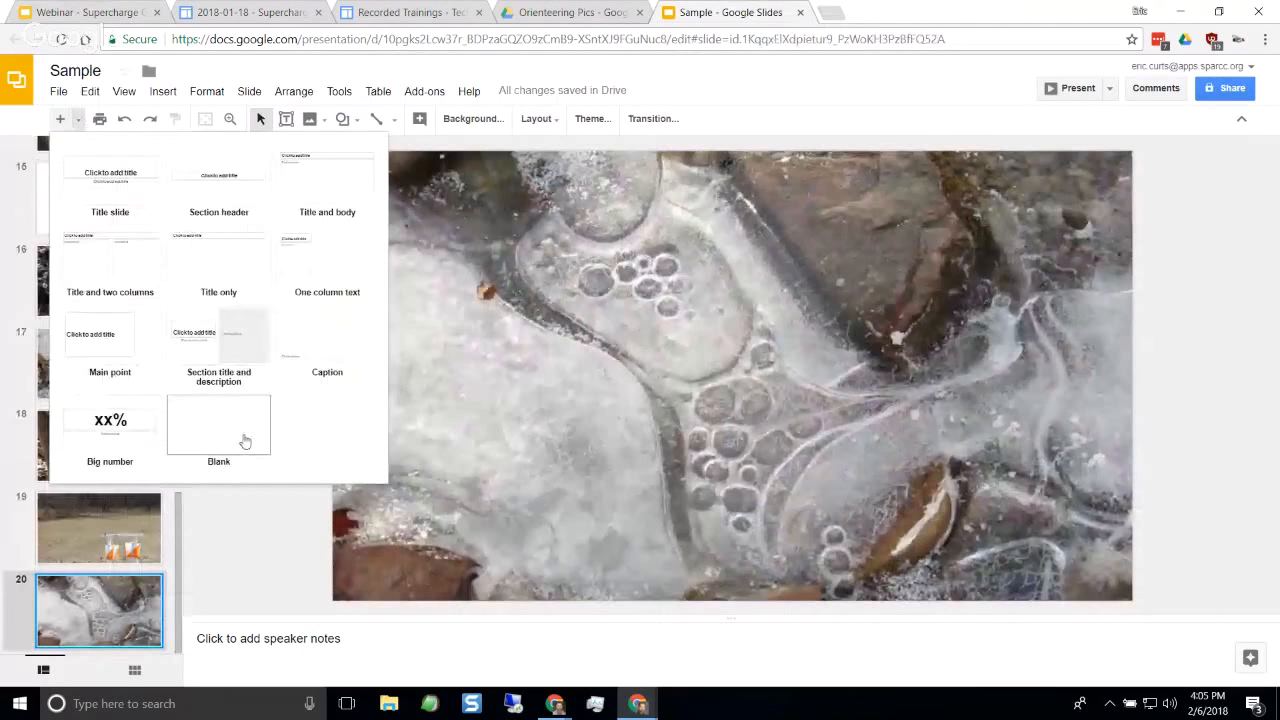
{"action": "left_click", "coordinate": [236, 443]}
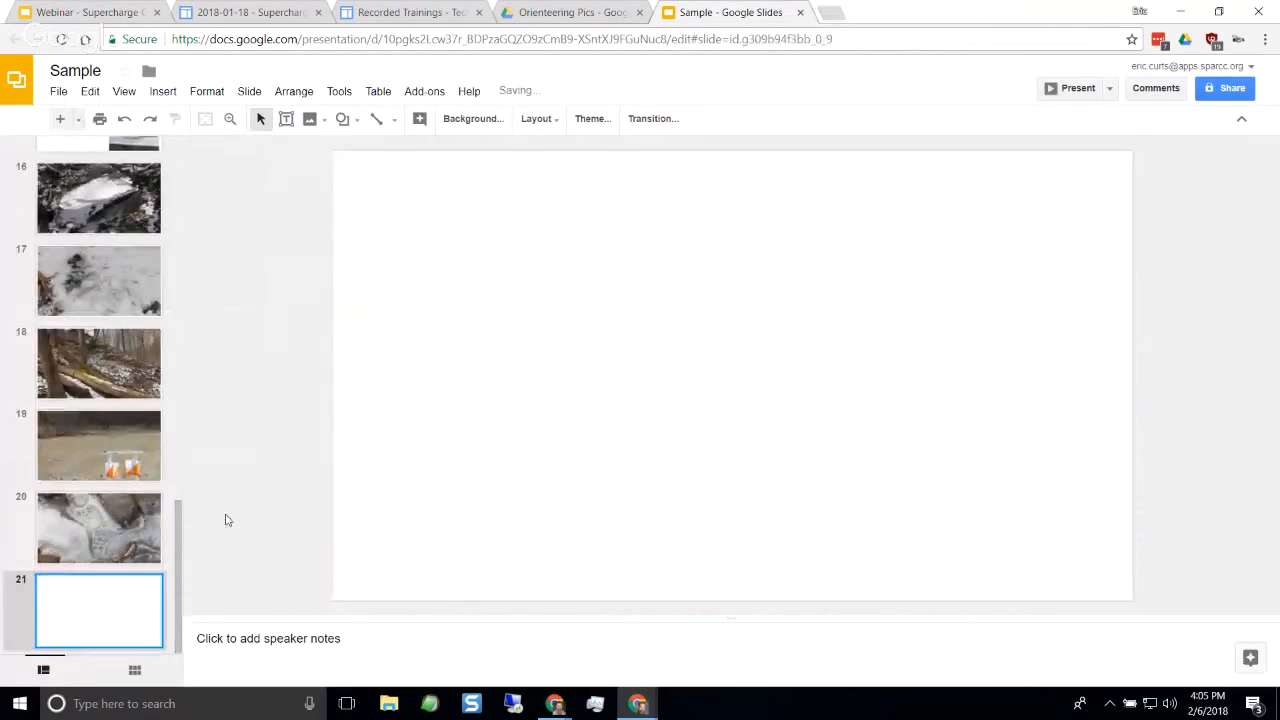
Start inserting a musical snippet on the blank slide with the Flat for Slides add-on
{"action": "left_click", "coordinate": [421, 93]}
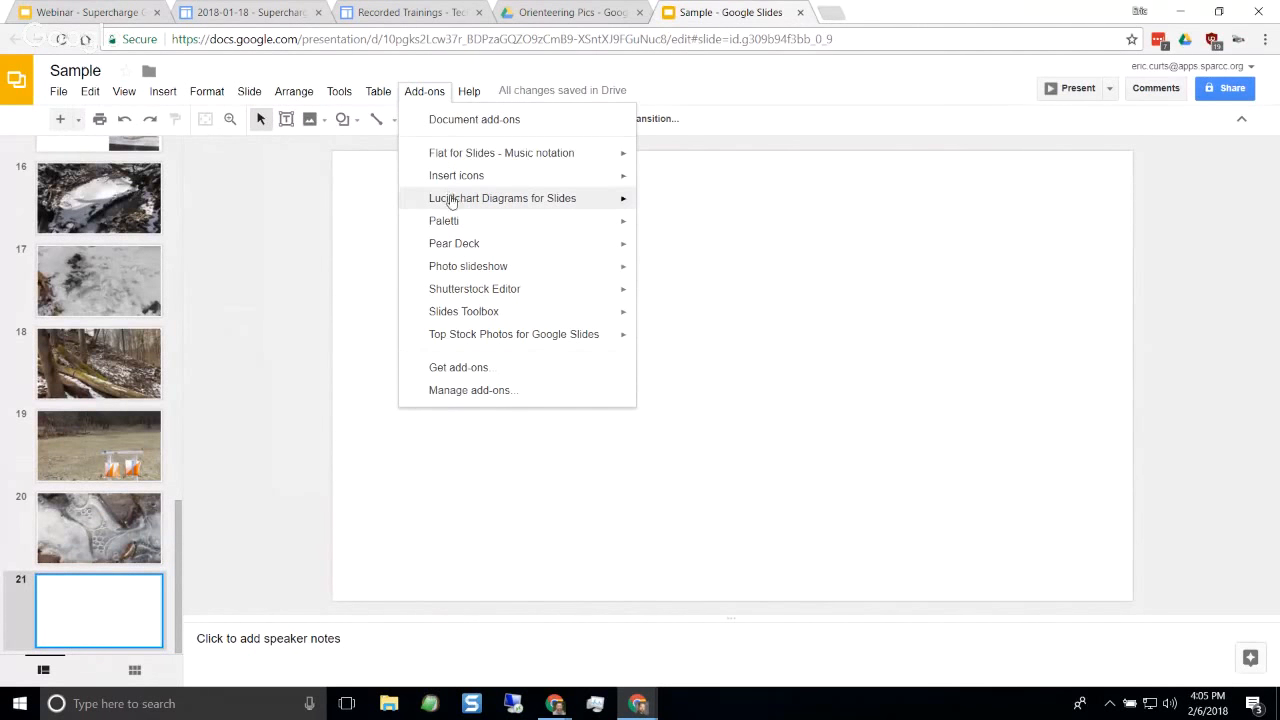
{"action": "mouse_move", "coordinate": [453, 162]}
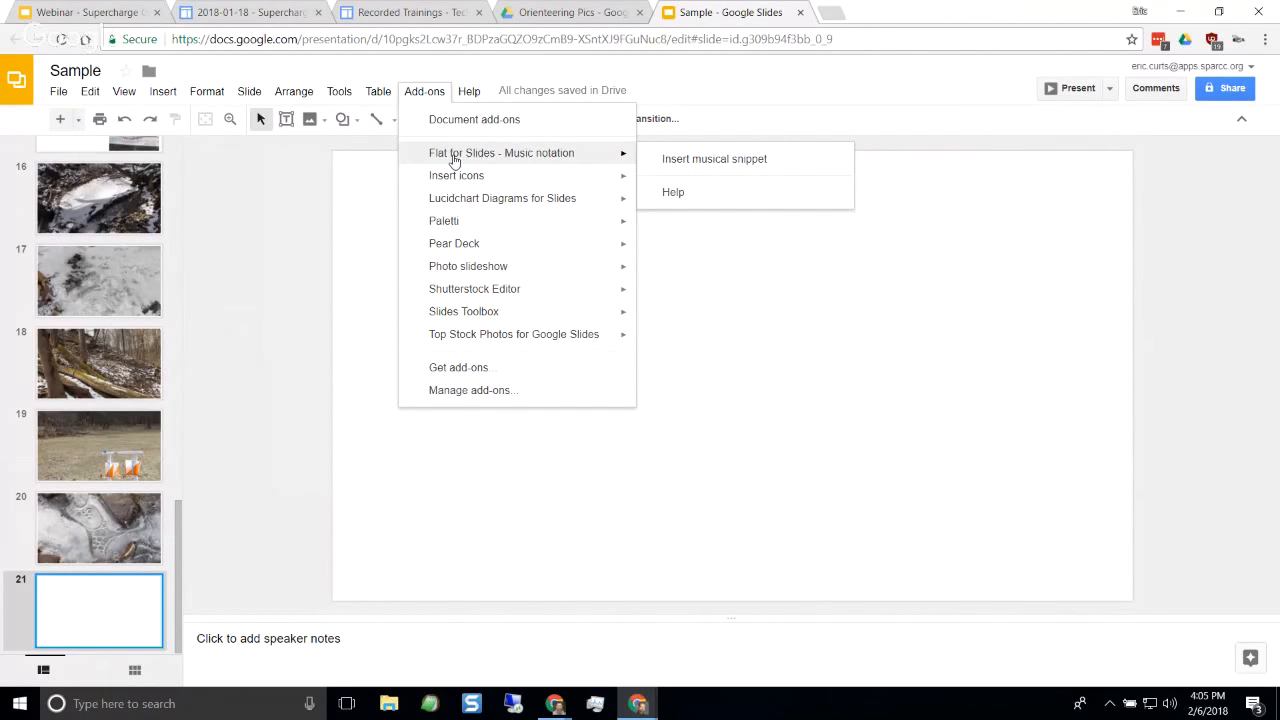
{"action": "left_click", "coordinate": [719, 163]}
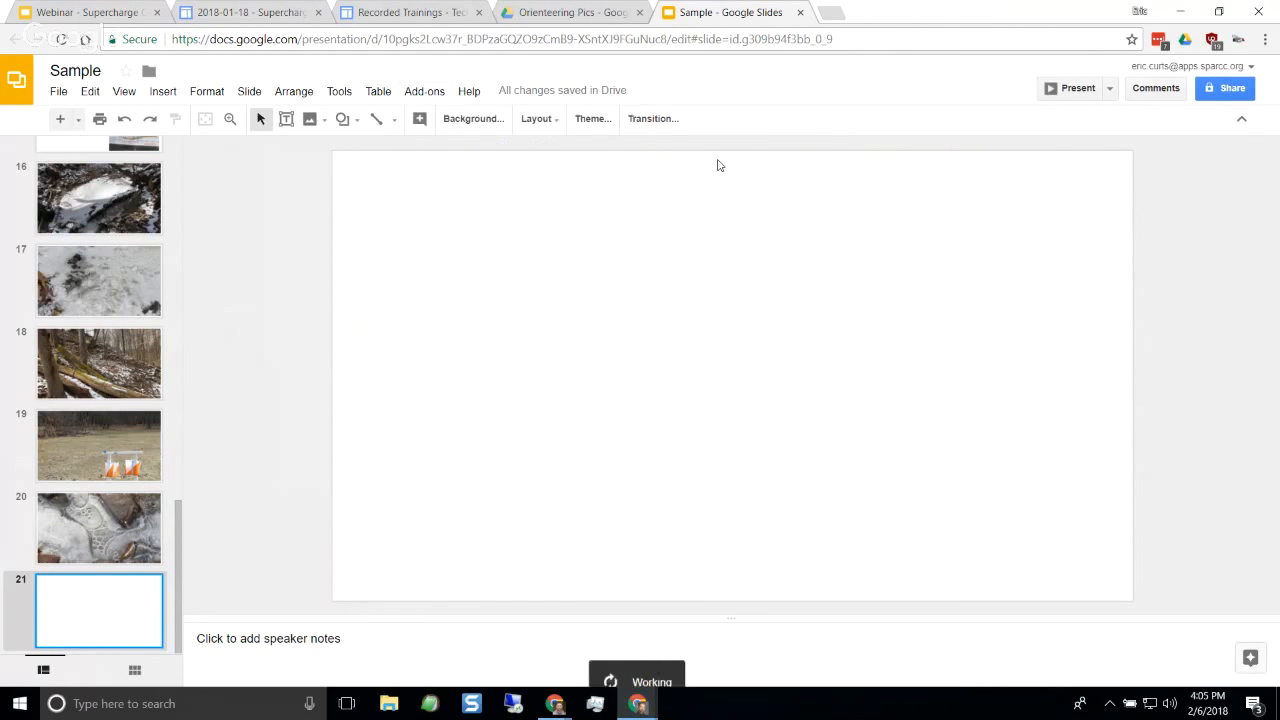
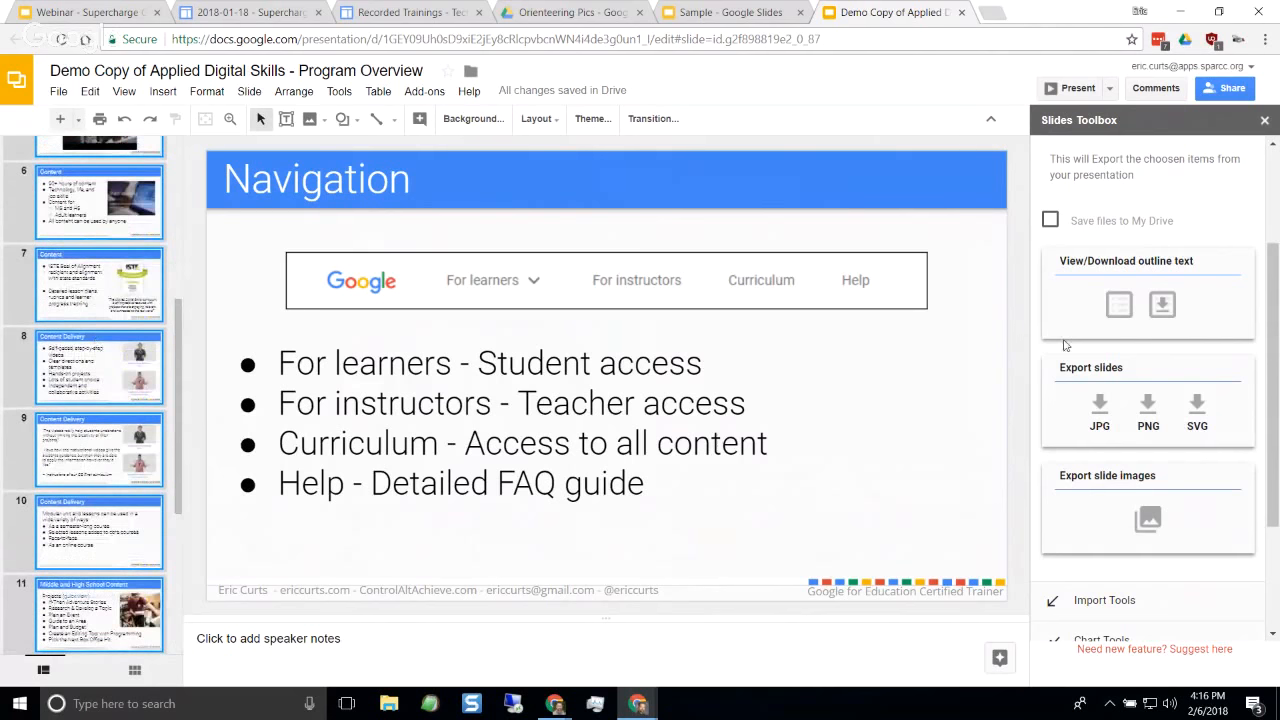
Try to download the presentation's outline text with Slides Toolbox and find export.txt among the open EditPad Lite files
{"action": "left_click", "coordinate": [1162, 305]}
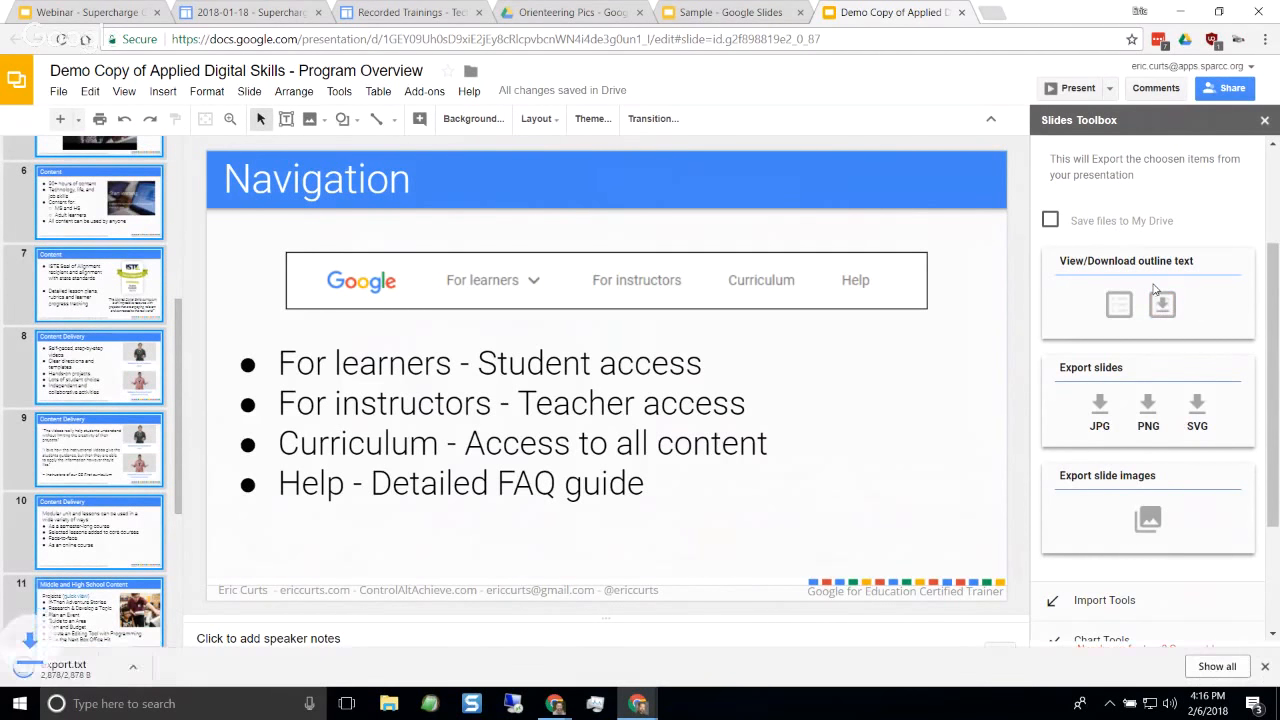
{"action": "left_click", "coordinate": [80, 669]}
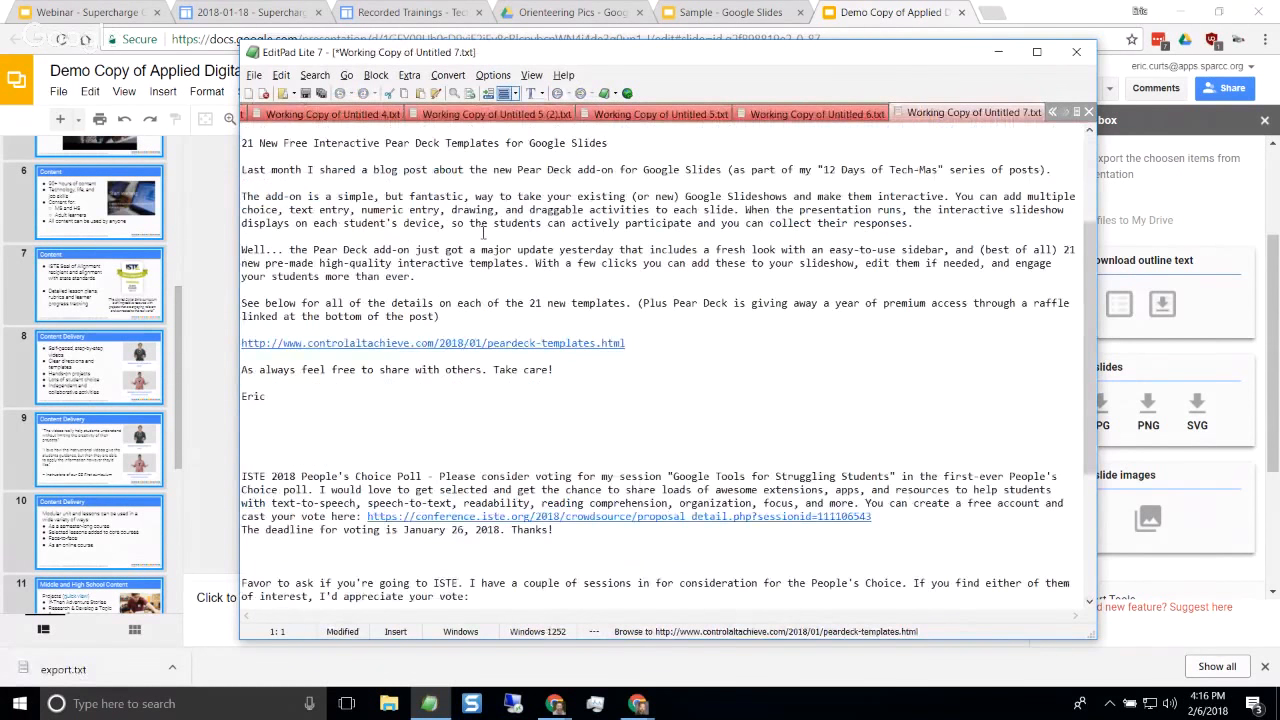
{"action": "scroll", "coordinate": [483, 232], "scroll_direction": "down", "scroll_amount": 5}
{"action": "scroll", "coordinate": [842, 143], "scroll_direction": "up", "scroll_amount": 9}
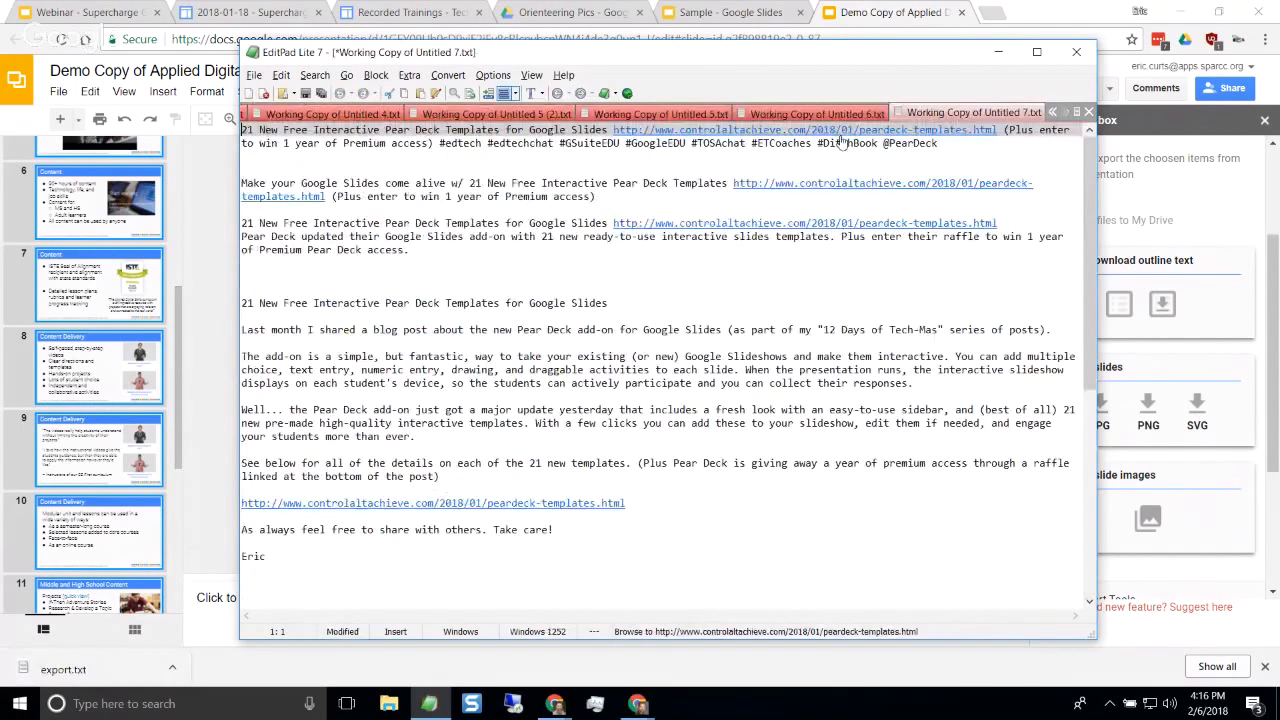
{"action": "scroll", "coordinate": [842, 143], "scroll_direction": "down", "scroll_amount": 10}
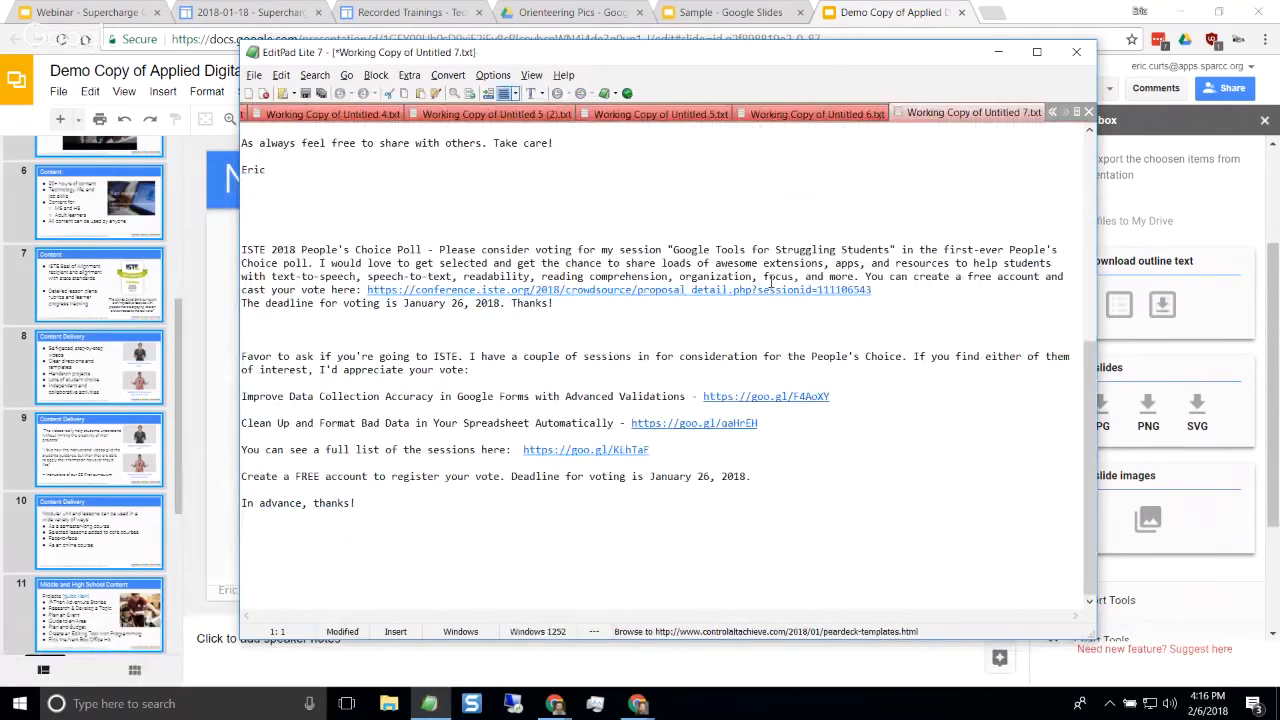
{"action": "scroll", "coordinate": [770, 284], "scroll_direction": "up", "scroll_amount": 10}
{"action": "left_click", "coordinate": [858, 114]}
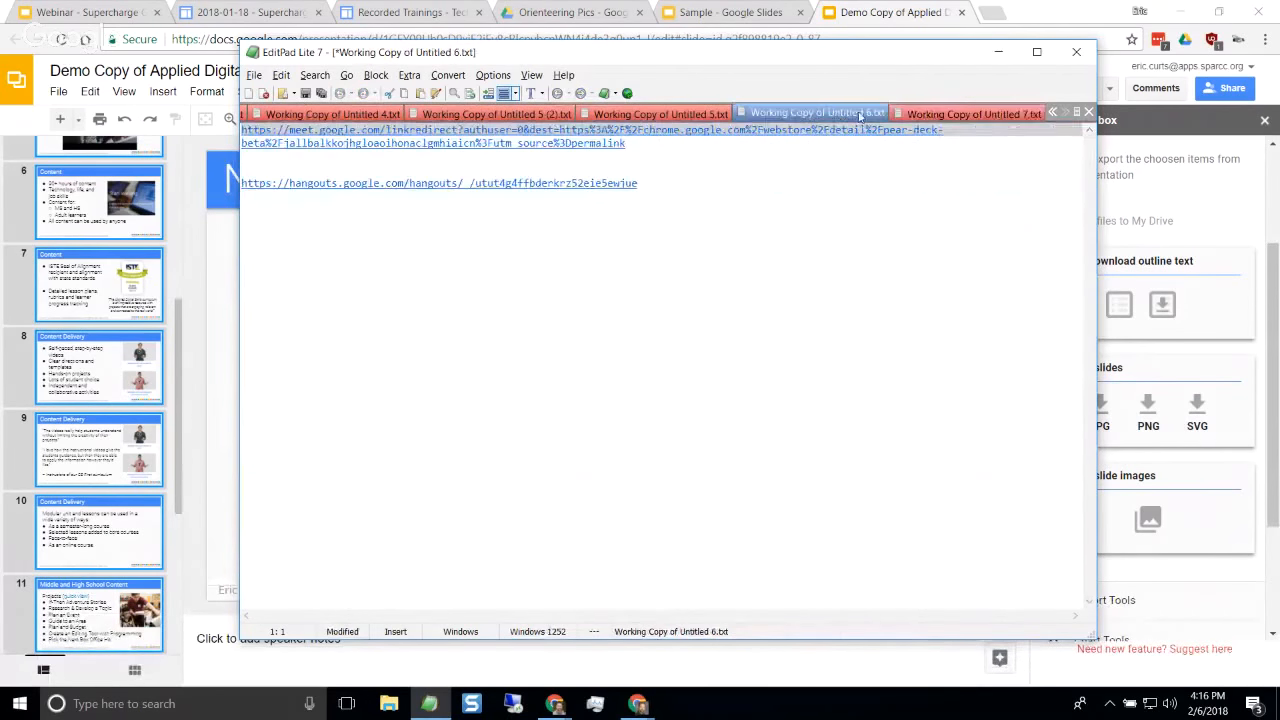
{"action": "left_click", "coordinate": [1052, 112]}
{"action": "left_click", "coordinate": [1052, 112]}
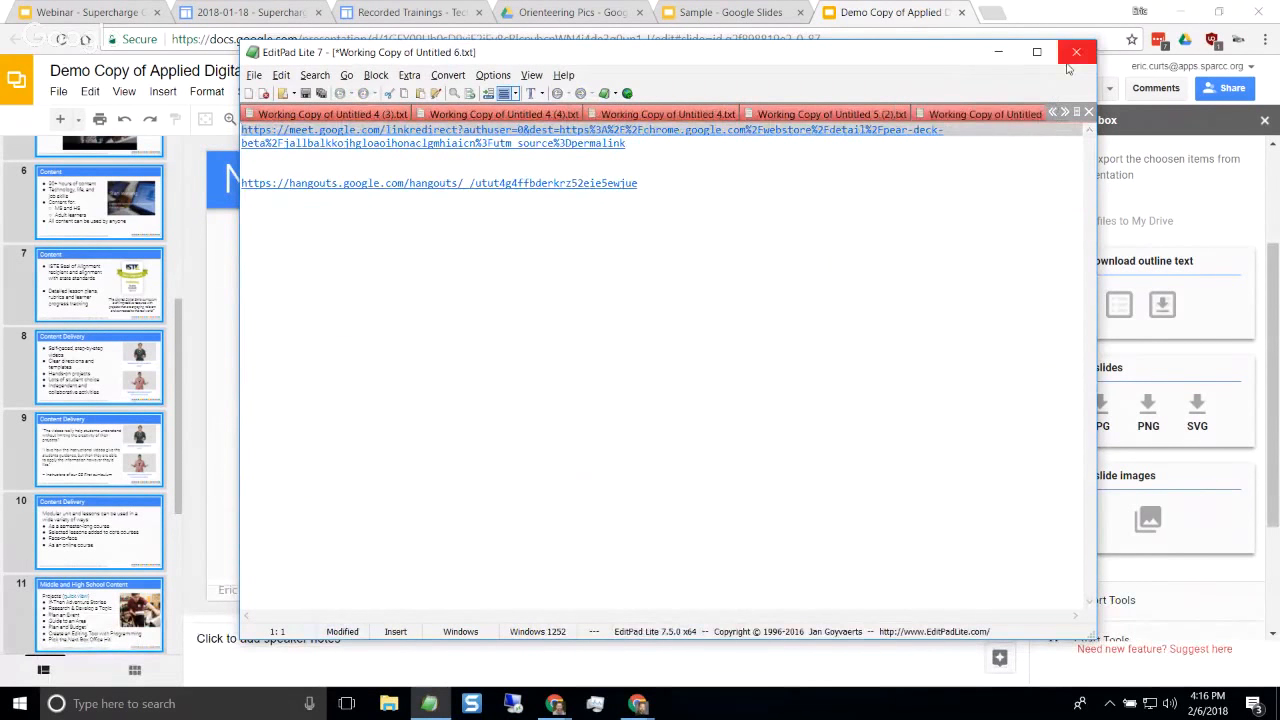
{"action": "left_click", "coordinate": [1076, 55]}
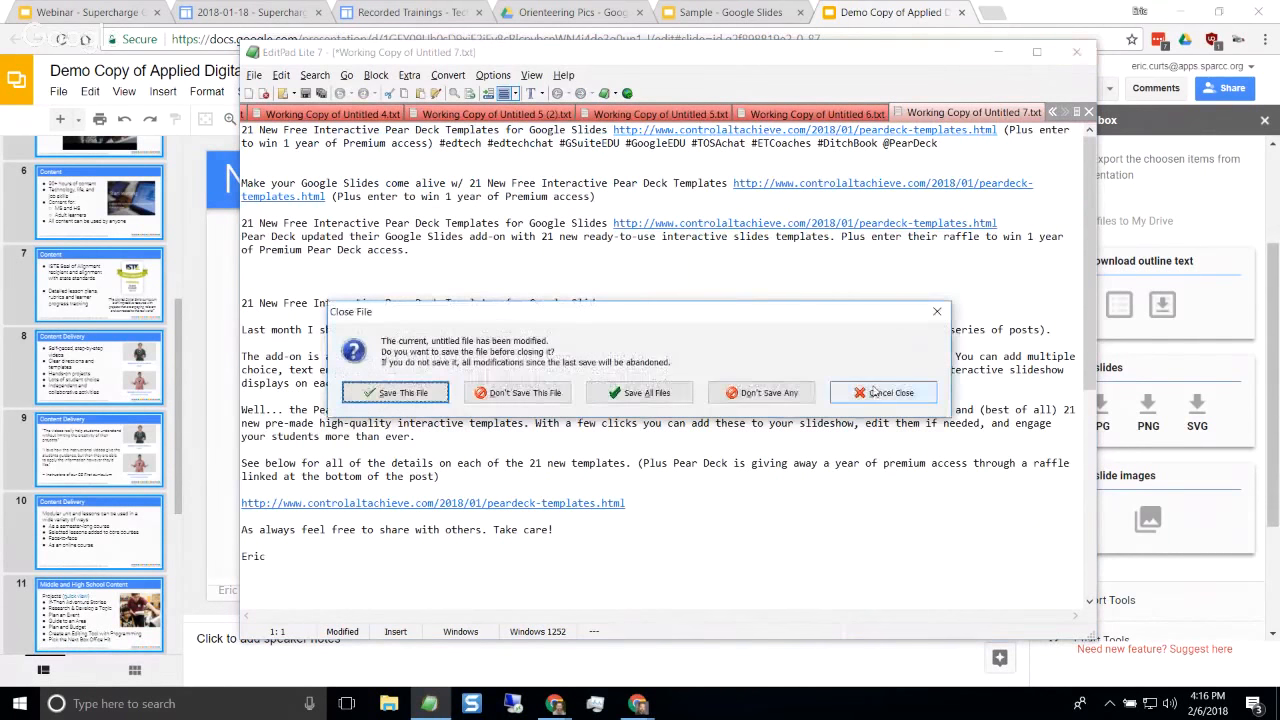
{"action": "left_click", "coordinate": [880, 392]}
Download the outline text again with Slides Toolbox and open export (1).txt in EditPad Lite
{"action": "left_click", "coordinate": [1162, 304]}
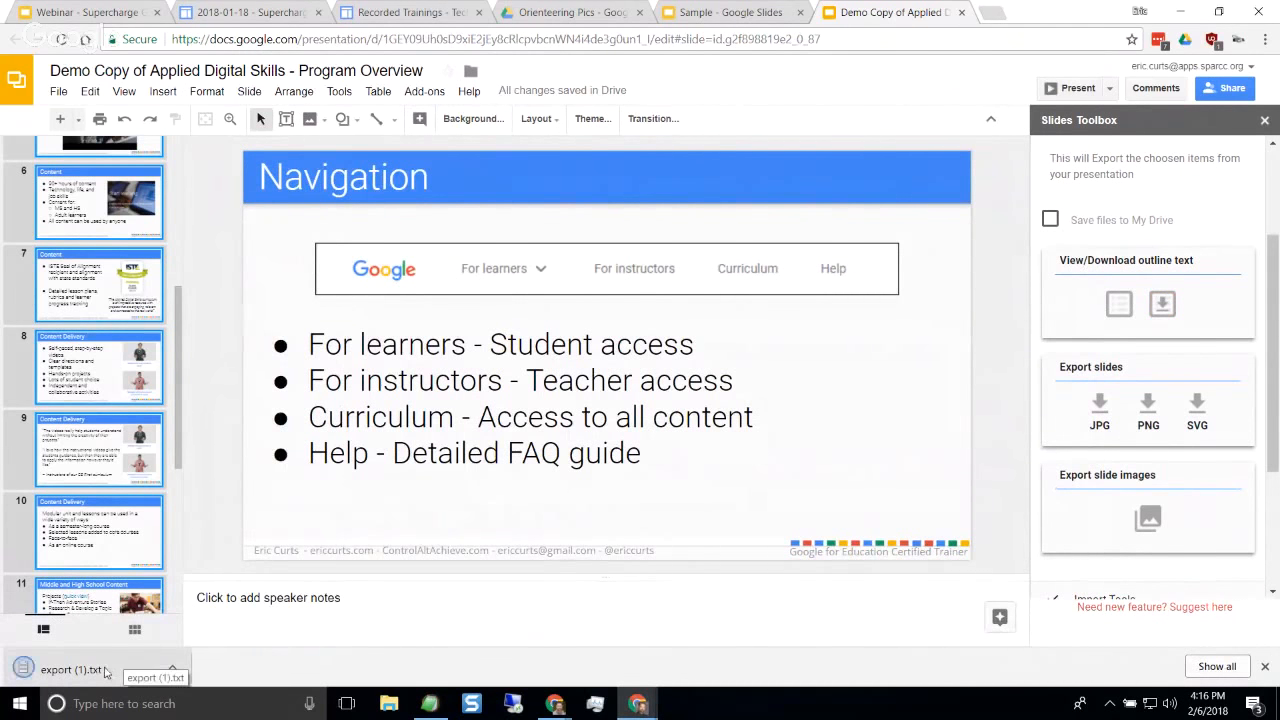
{"action": "left_click", "coordinate": [86, 675]}
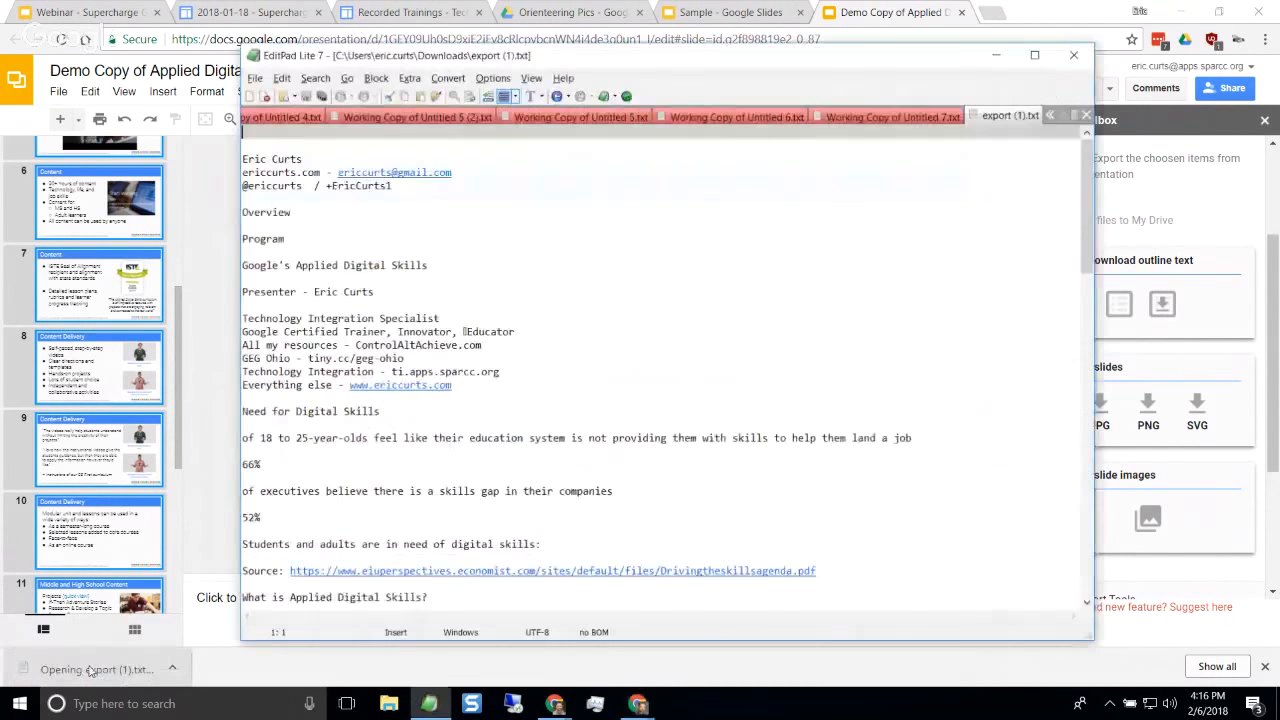
Read through the exported outline text from the title slide to the Navigation section and minimize EditPad Lite
{"action": "left_click", "coordinate": [525, 331]}
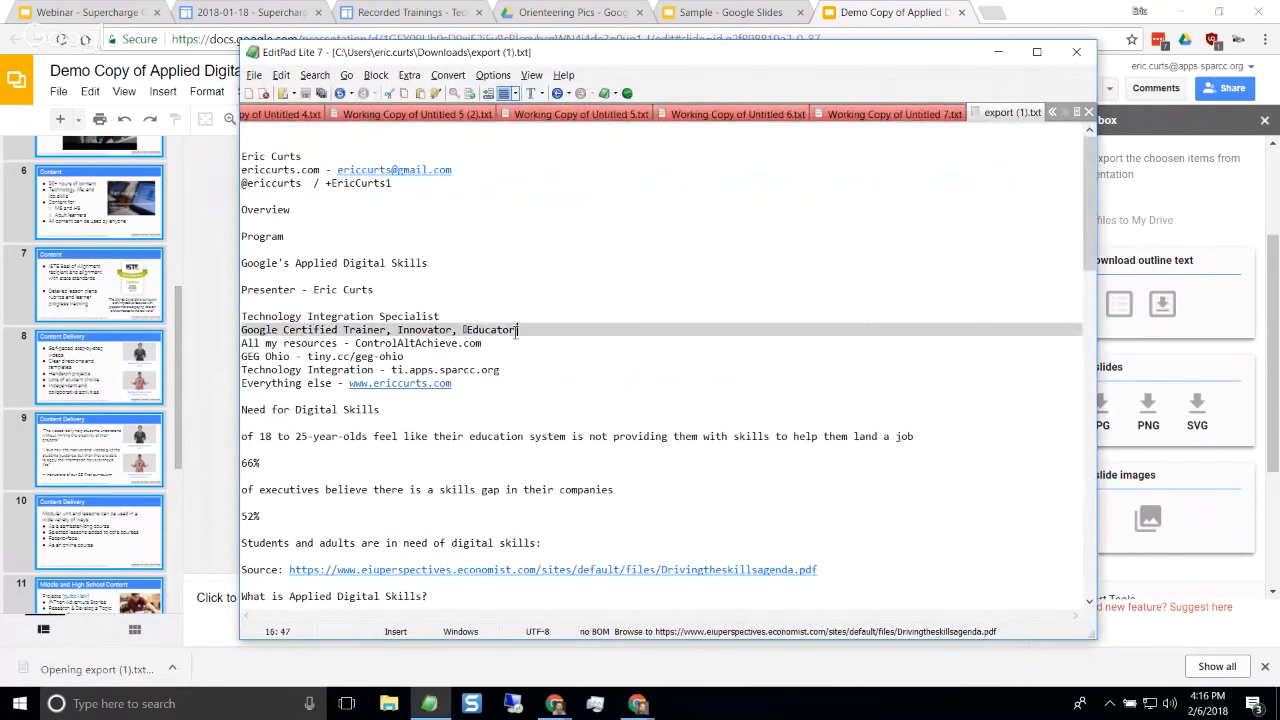
{"action": "left_click", "coordinate": [320, 305]}
{"action": "scroll", "coordinate": [272, 252], "scroll_direction": "down", "scroll_amount": 7}
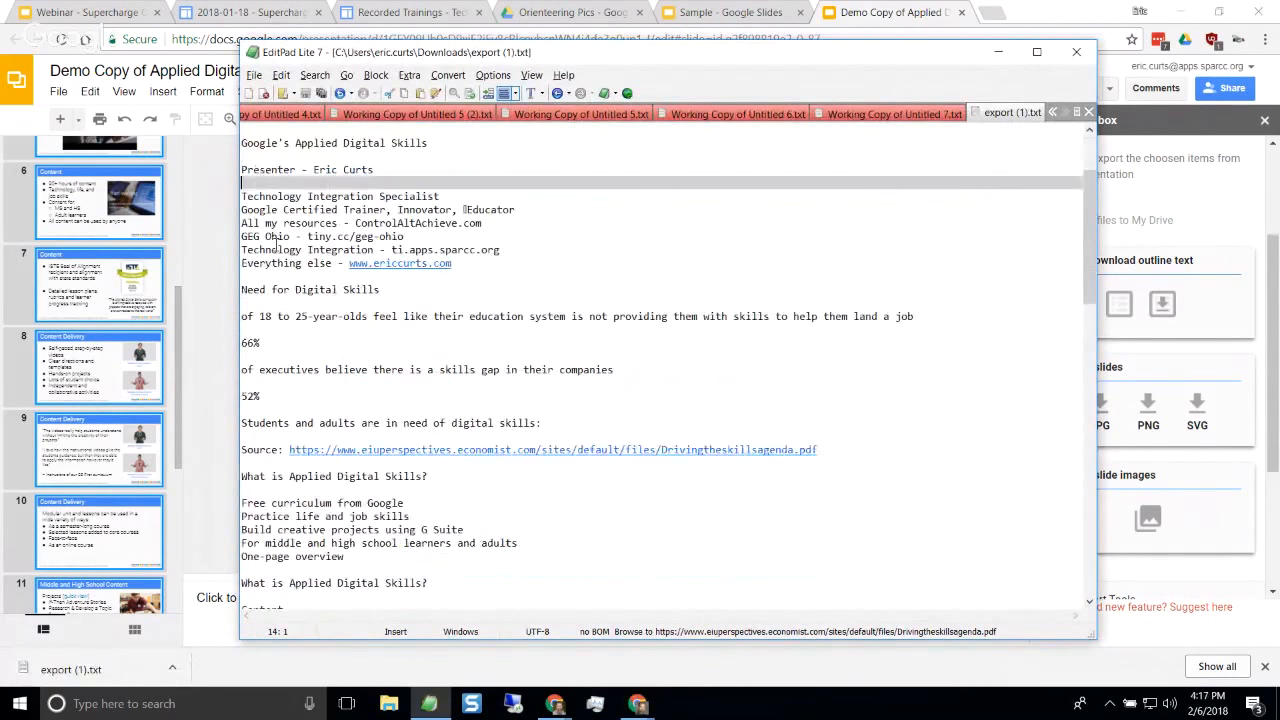
{"action": "scroll", "coordinate": [272, 252], "scroll_direction": "down", "scroll_amount": 8}
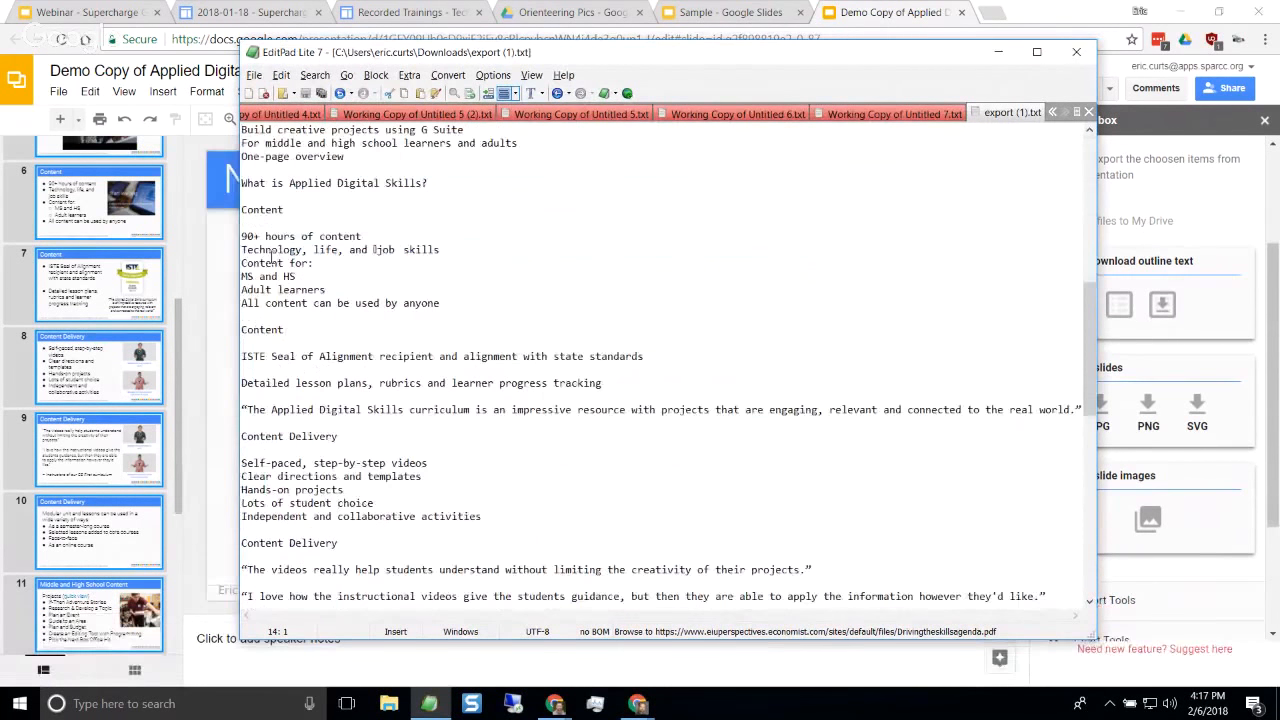
{"action": "left_click_drag", "start_coordinate": [296, 303], "coordinate": [375, 350]}
{"action": "left_click", "coordinate": [355, 423]}
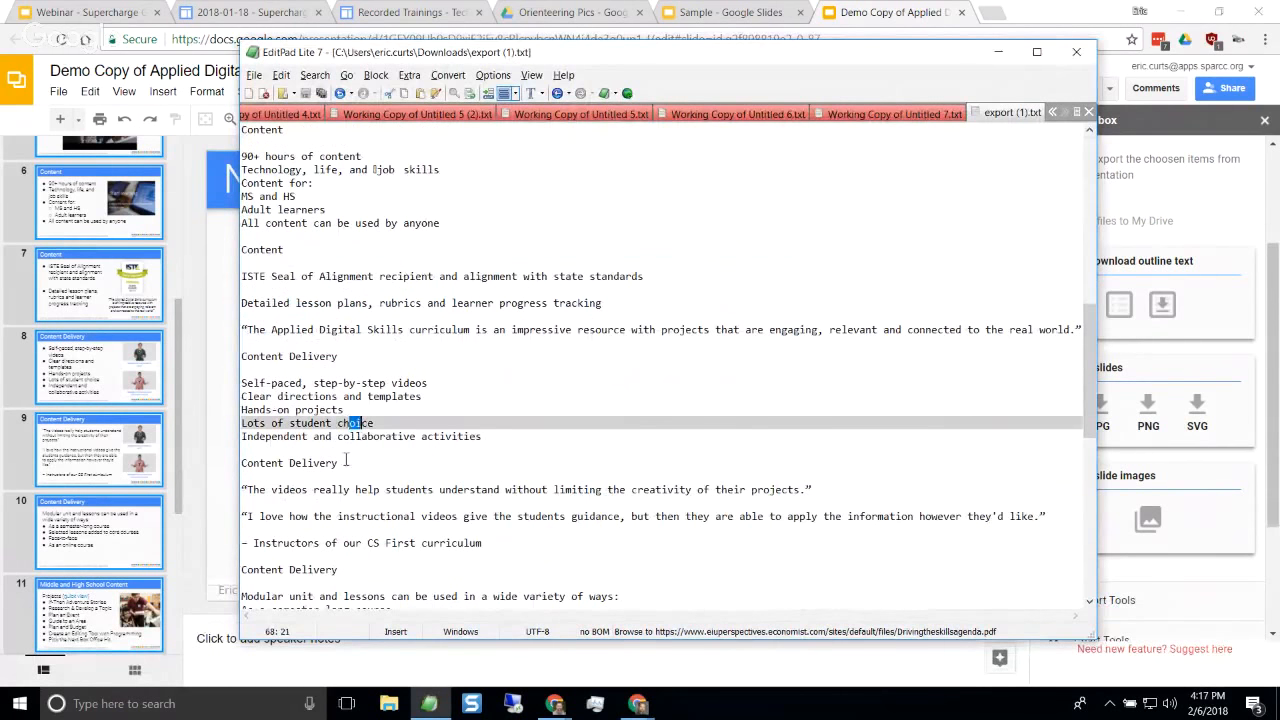
{"action": "left_click", "coordinate": [348, 462]}
{"action": "scroll", "coordinate": [348, 462], "scroll_direction": "down", "scroll_amount": 3}
{"action": "left_click_drag", "start_coordinate": [322, 408], "coordinate": [361, 474]}
{"action": "left_click", "coordinate": [352, 490]}
{"action": "scroll", "coordinate": [352, 490], "scroll_direction": "down", "scroll_amount": 4}
{"action": "scroll", "coordinate": [360, 474], "scroll_direction": "down", "scroll_amount": 4}
{"action": "left_click", "coordinate": [330, 426]}
{"action": "scroll", "coordinate": [330, 426], "scroll_direction": "down", "scroll_amount": 3}
{"action": "left_click_drag", "start_coordinate": [312, 437], "coordinate": [362, 556]}
{"action": "left_click", "coordinate": [367, 570]}
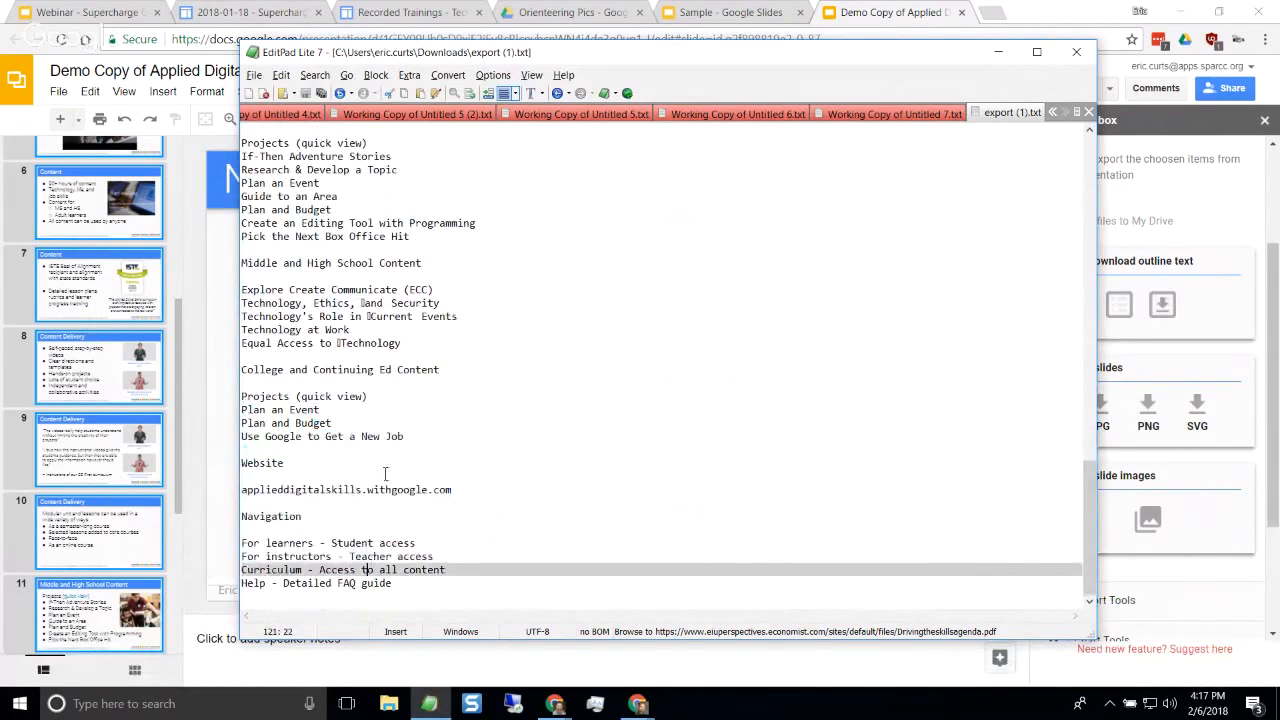
{"action": "scroll", "coordinate": [390, 475], "scroll_direction": "up", "scroll_amount": 15}
{"action": "scroll", "coordinate": [390, 475], "scroll_direction": "up", "scroll_amount": 3}
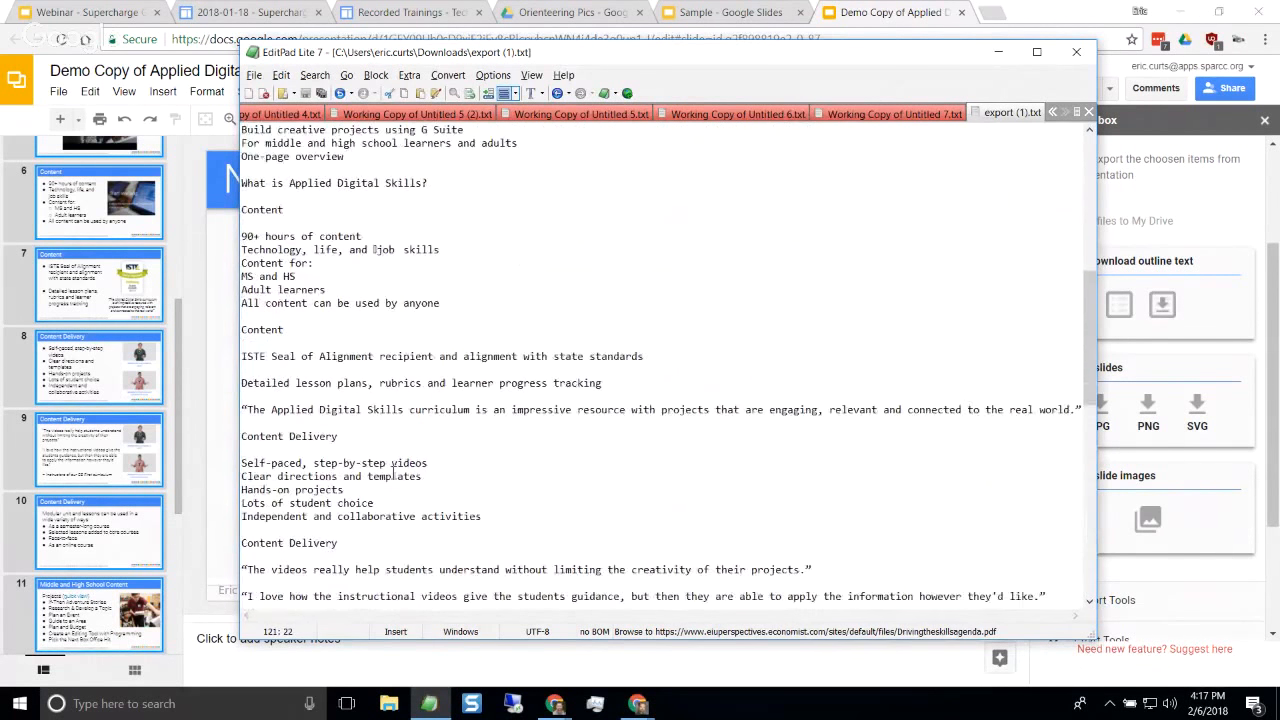
{"action": "left_click", "coordinate": [997, 51]}
Check the Slides Toolbox slide in the webinar presentation and return to the first slides of the Applied Digital Skills demo copy
{"action": "left_click", "coordinate": [95, 14]}
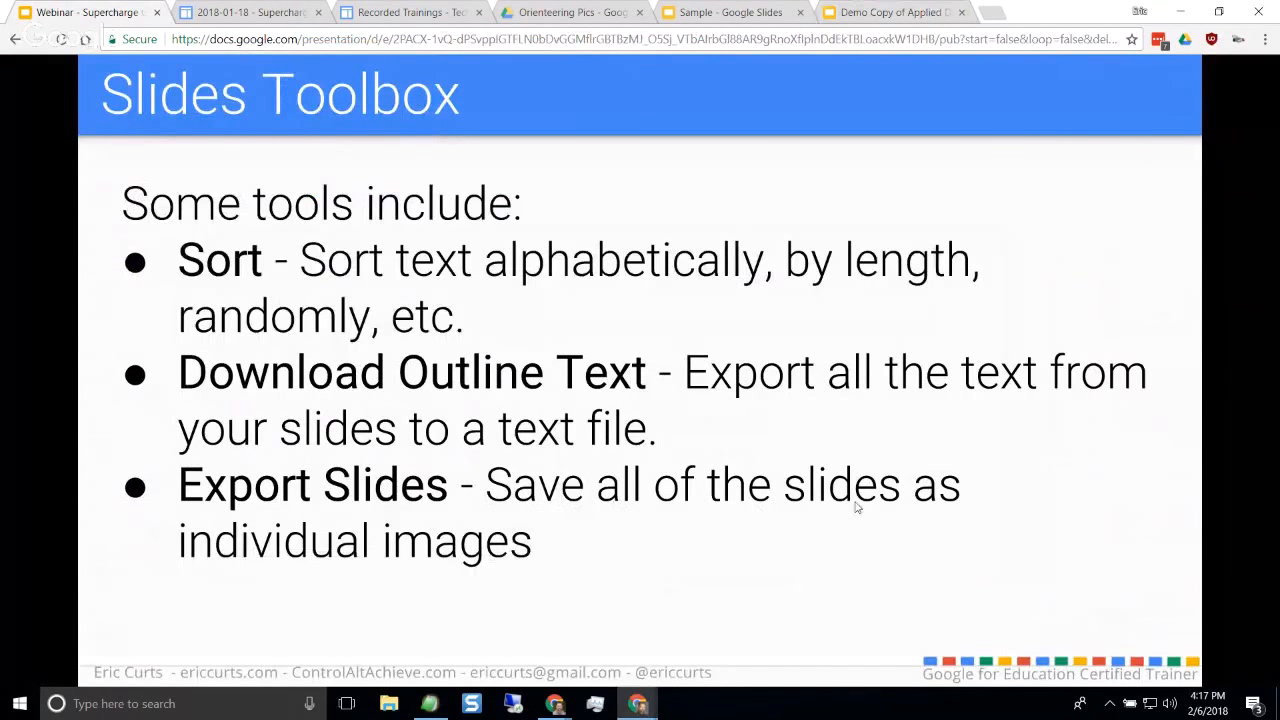
{"action": "left_click", "coordinate": [888, 14]}
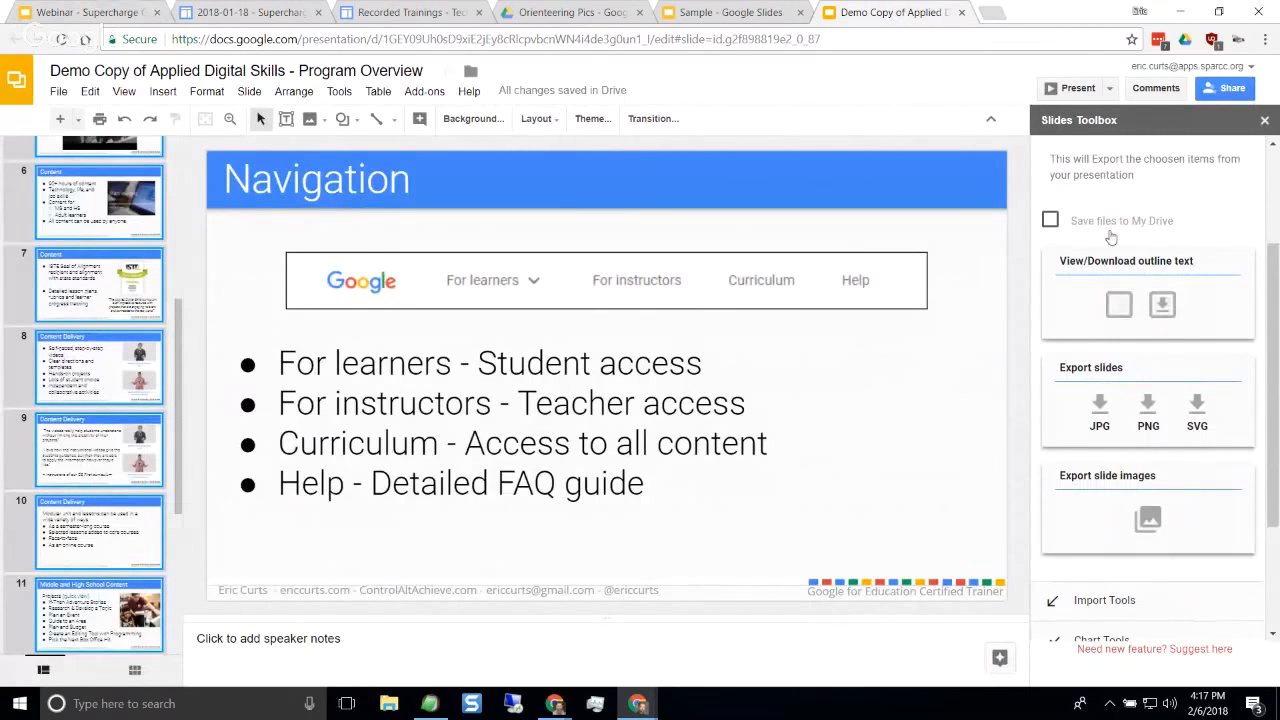
{"action": "left_click", "coordinate": [348, 443]}
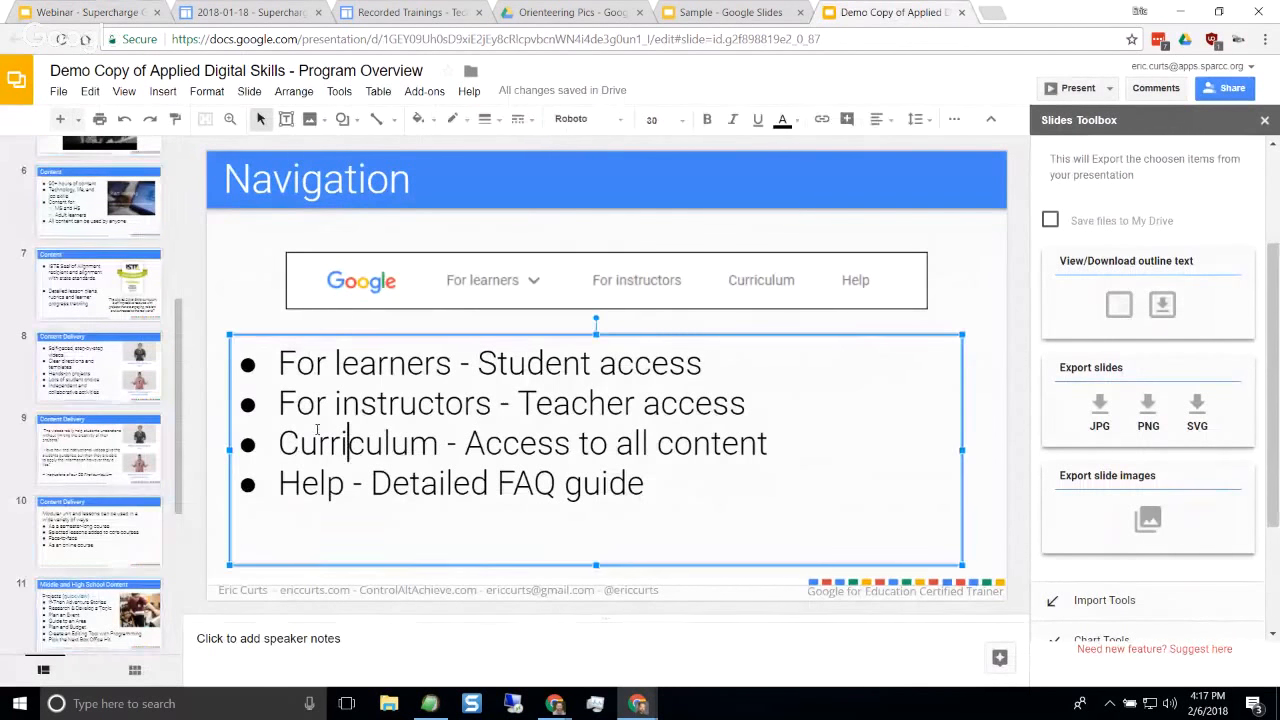
{"action": "scroll", "coordinate": [86, 403], "scroll_direction": "up", "scroll_amount": 5}
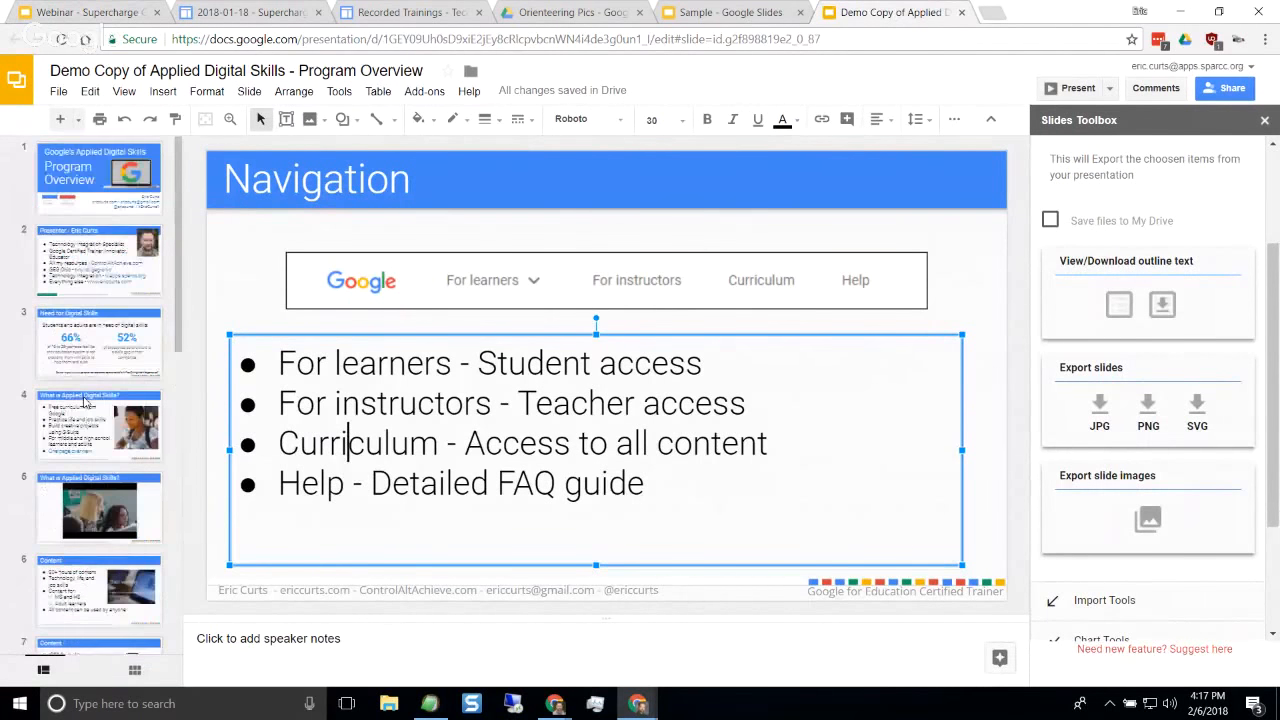
Check the built-in download formats for the title slide and skim through the slides of the demo presentation
{"action": "scroll", "coordinate": [112, 190], "scroll_direction": "up", "scroll_amount": 2}
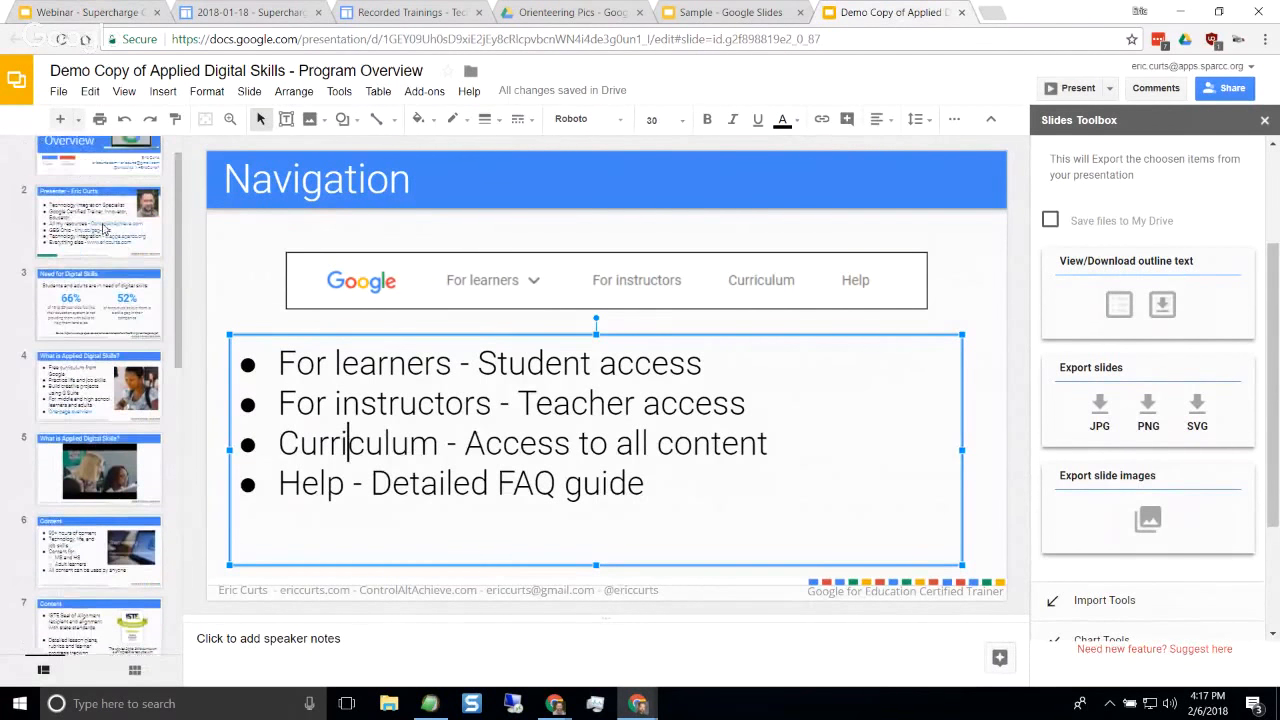
{"action": "left_click", "coordinate": [108, 204]}
{"action": "left_click", "coordinate": [59, 92]}
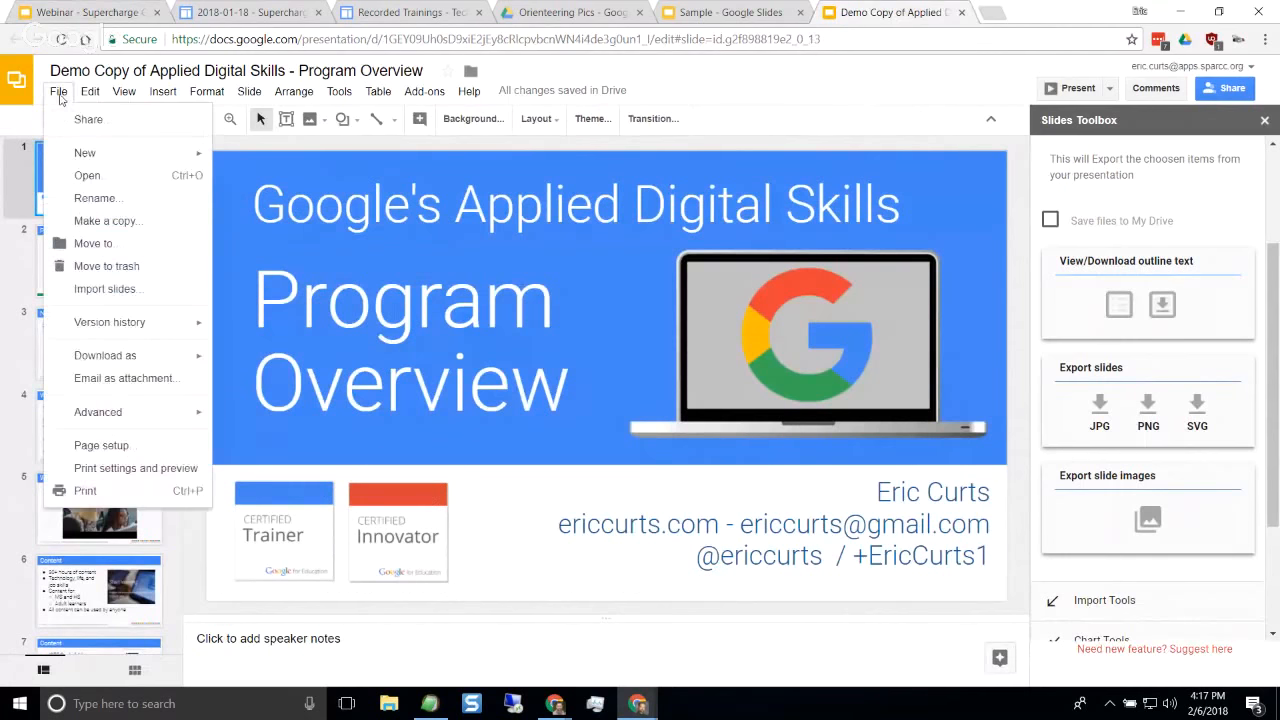
{"action": "mouse_move", "coordinate": [140, 370]}
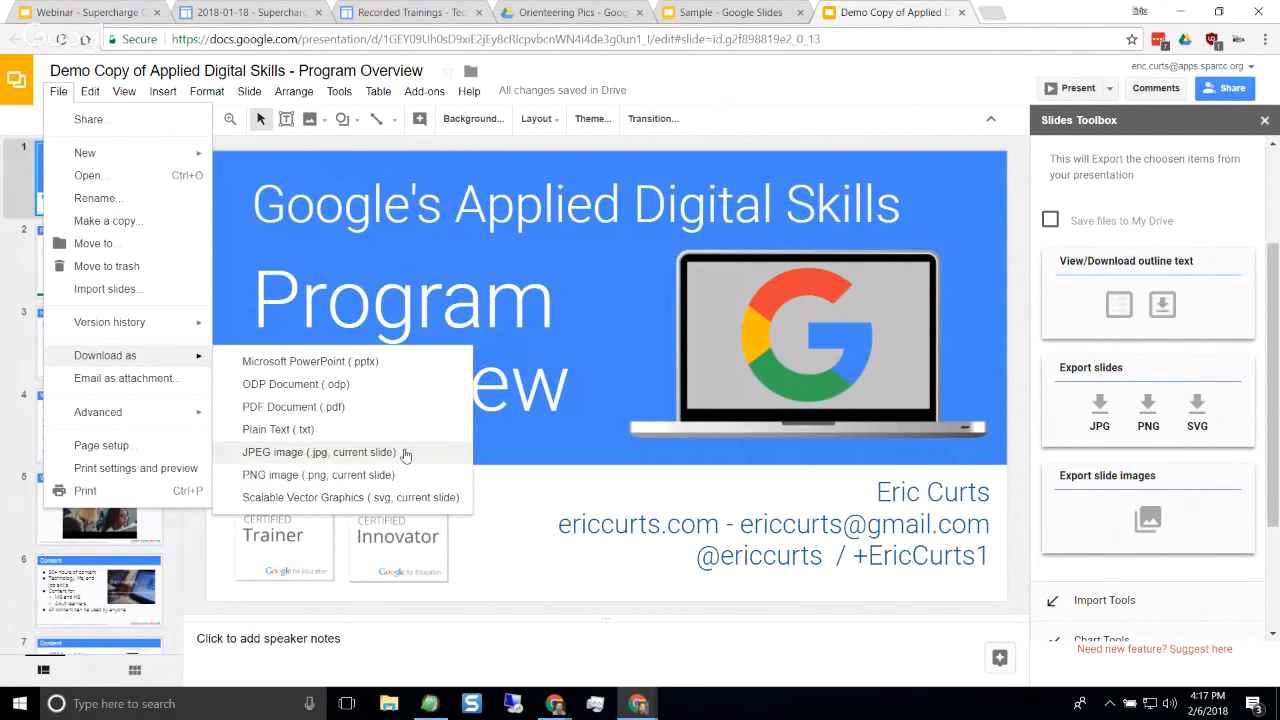
{"action": "left_click", "coordinate": [607, 613]}
{"action": "scroll", "coordinate": [110, 350], "scroll_direction": "down", "scroll_amount": 10}
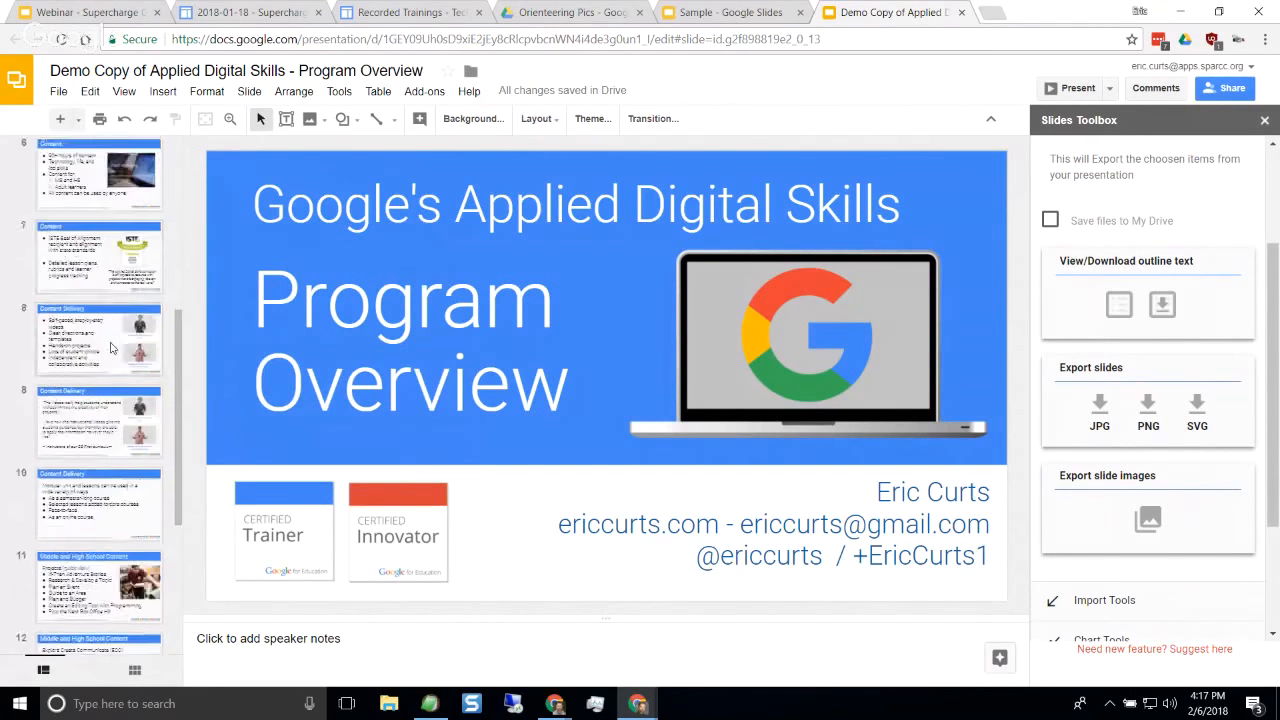
{"action": "scroll", "coordinate": [112, 350], "scroll_direction": "up", "scroll_amount": 8}
{"action": "scroll", "coordinate": [113, 350], "scroll_direction": "up", "scroll_amount": 3}
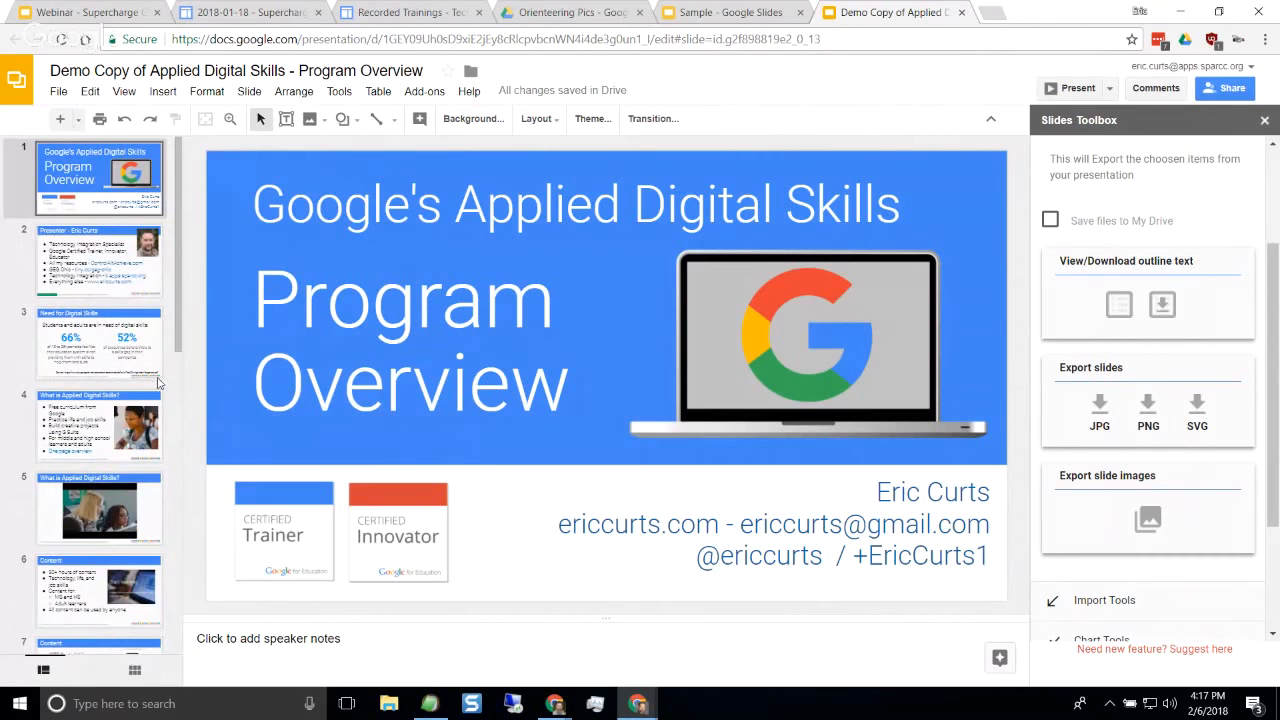
Select all the slides of the demo presentation, starting from the first What is Applied Digital Skills? slide
{"action": "left_click", "coordinate": [100, 405]}
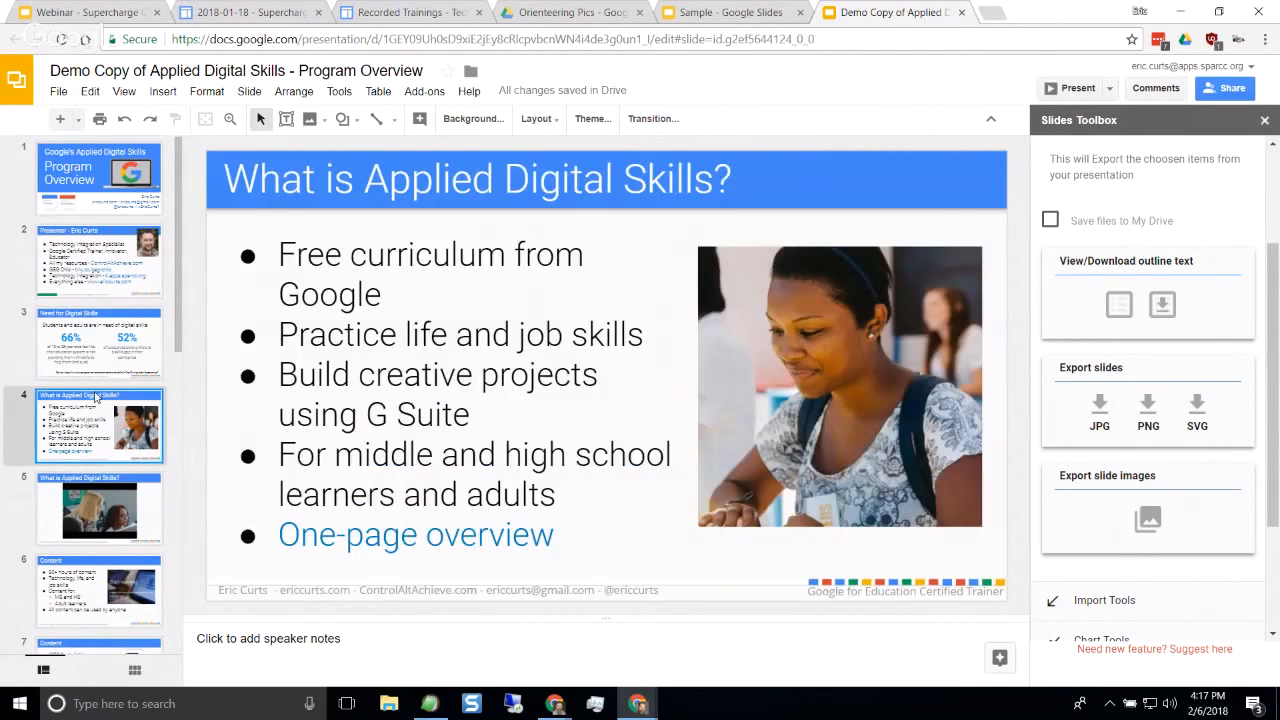
{"action": "left_click", "coordinate": [90, 91]}
{"action": "left_click", "coordinate": [190, 325]}
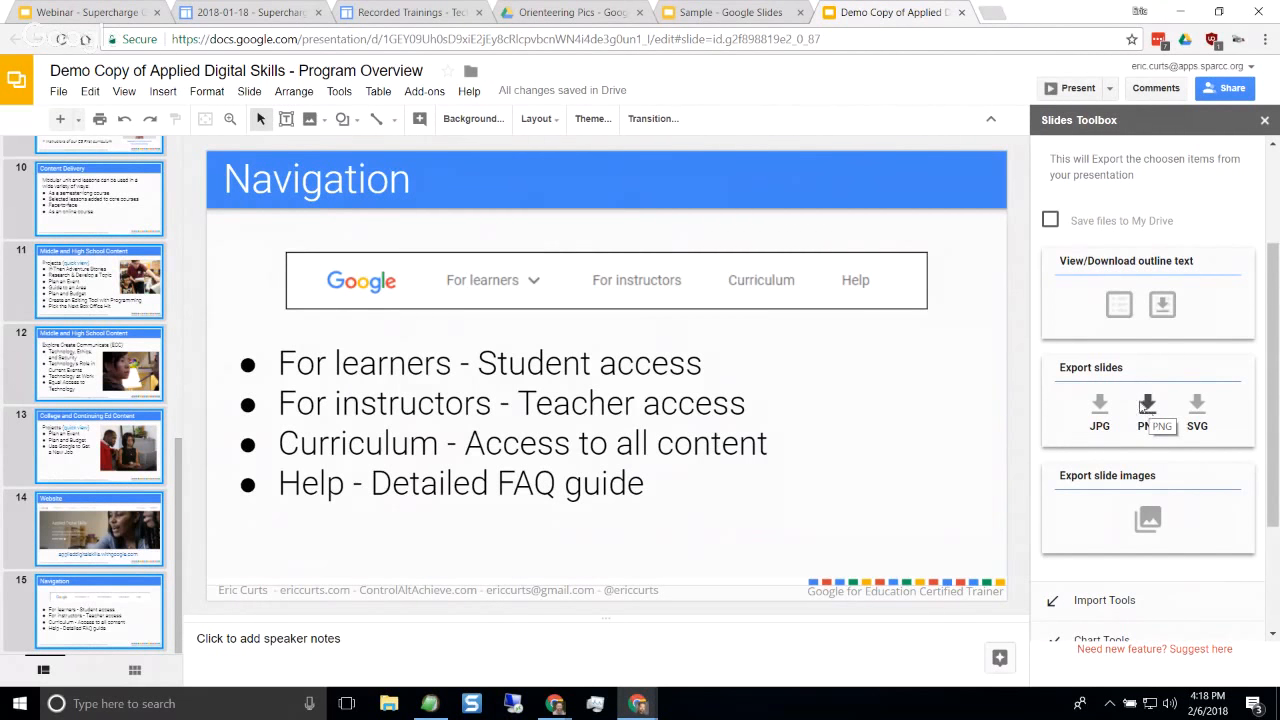
Review the Slides Toolbox and PhotoSlideshow slides in the webinar presentation, ending on the slide about creating slides from images
{"action": "left_click", "coordinate": [105, 13]}
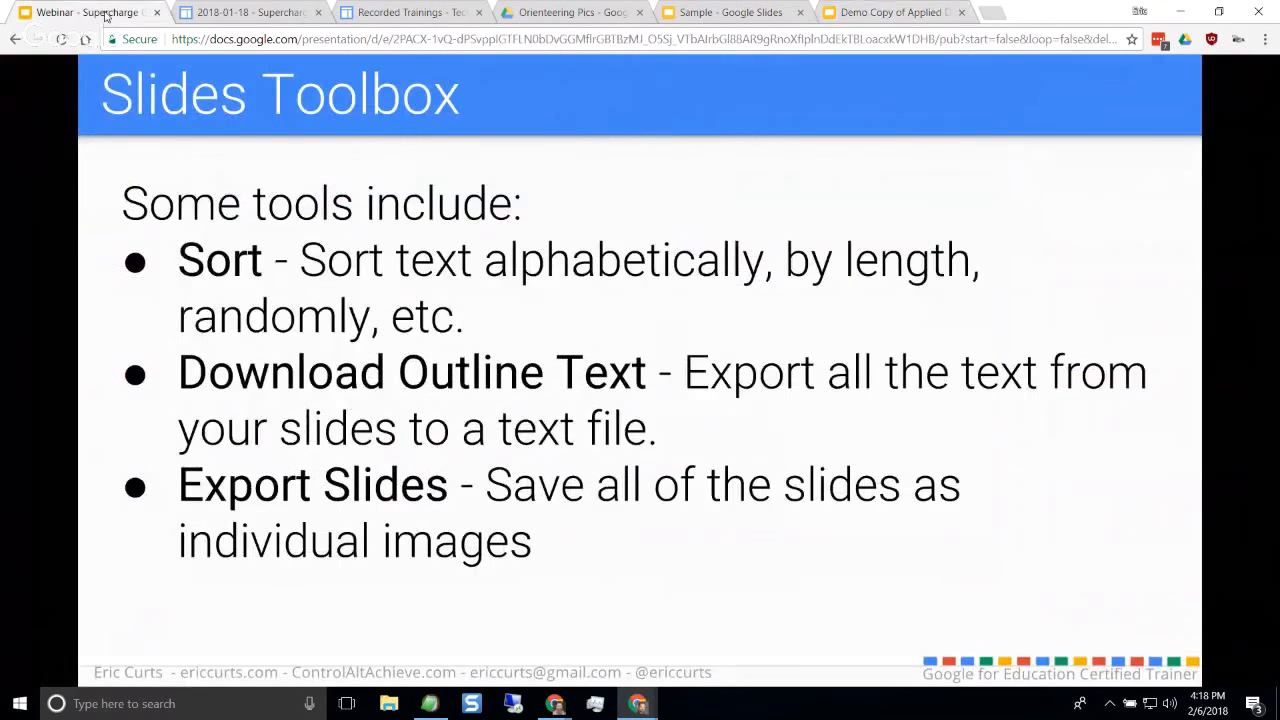
{"action": "key", "text": "Right"}
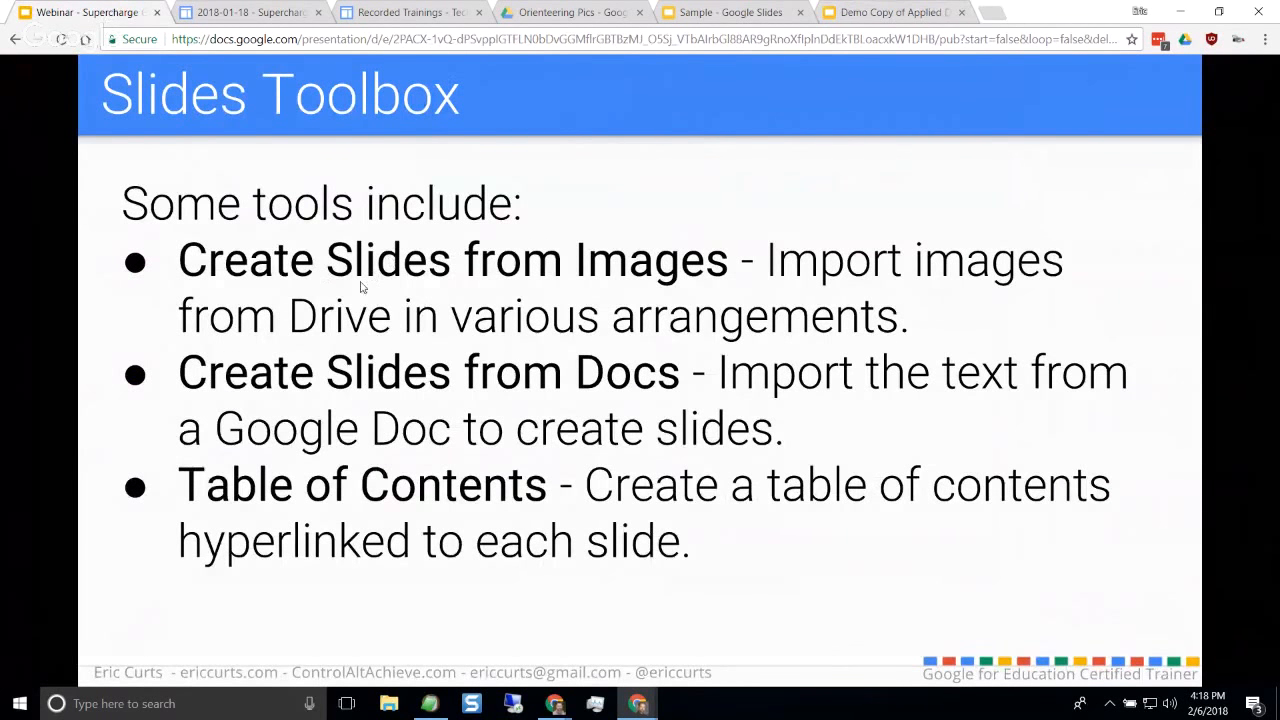
{"action": "key", "text": "Right"}
{"action": "key", "text": "Right"}
{"action": "key", "text": "Right"}
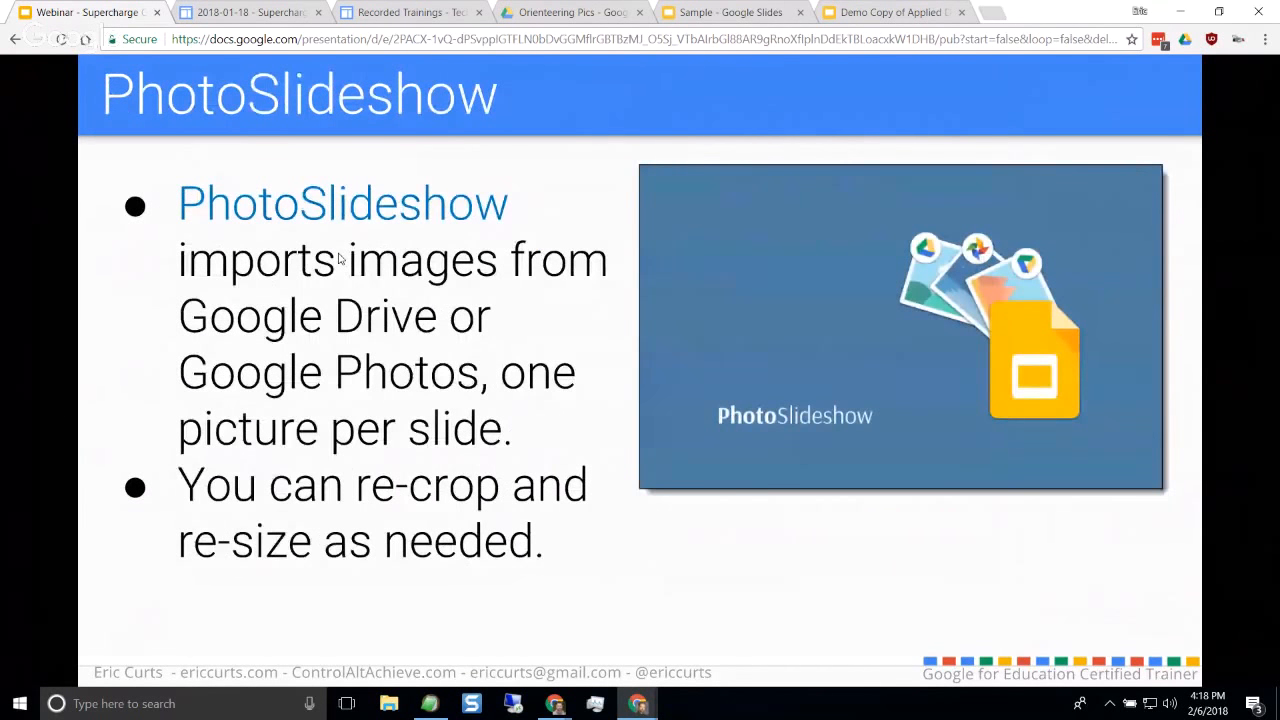
{"action": "key", "text": "Right"}
{"action": "key", "text": "Right"}
{"action": "key", "text": "Right"}
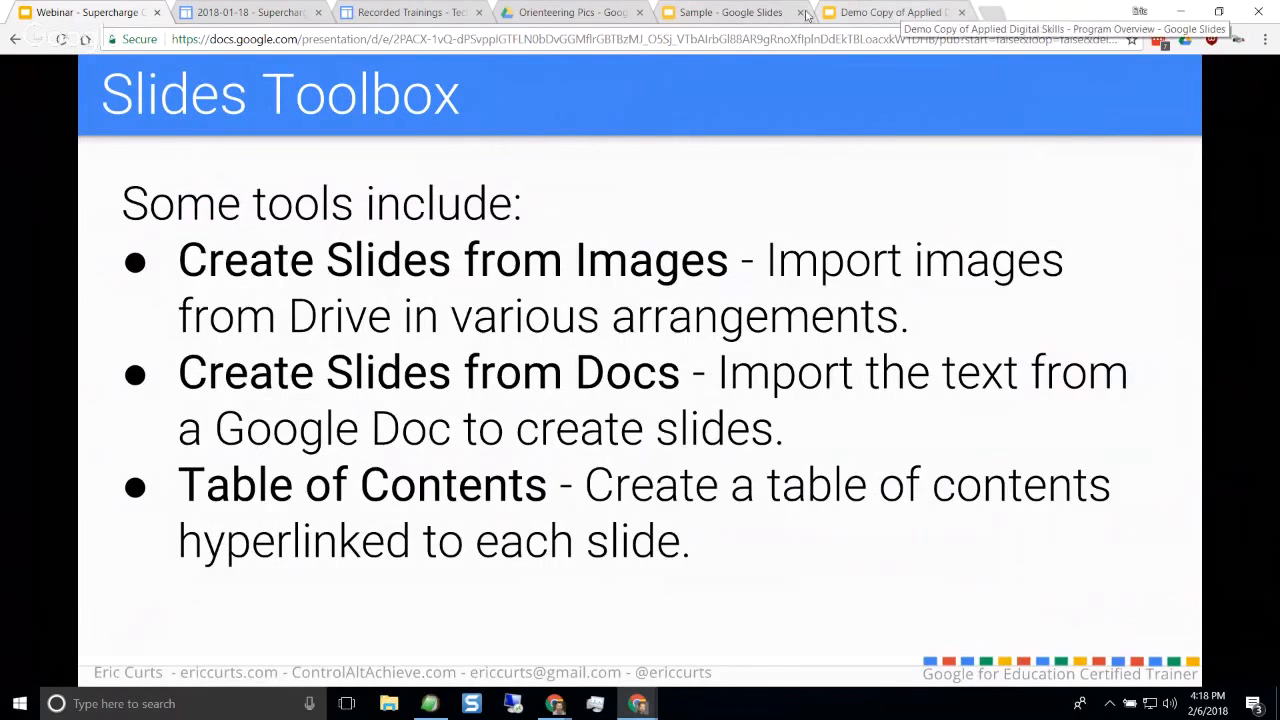
Create a new blank presentation from the Sample presentation and dismiss the theme choices
{"action": "left_click", "coordinate": [750, 17]}
{"action": "scroll", "coordinate": [103, 517], "scroll_direction": "down", "scroll_amount": 10}
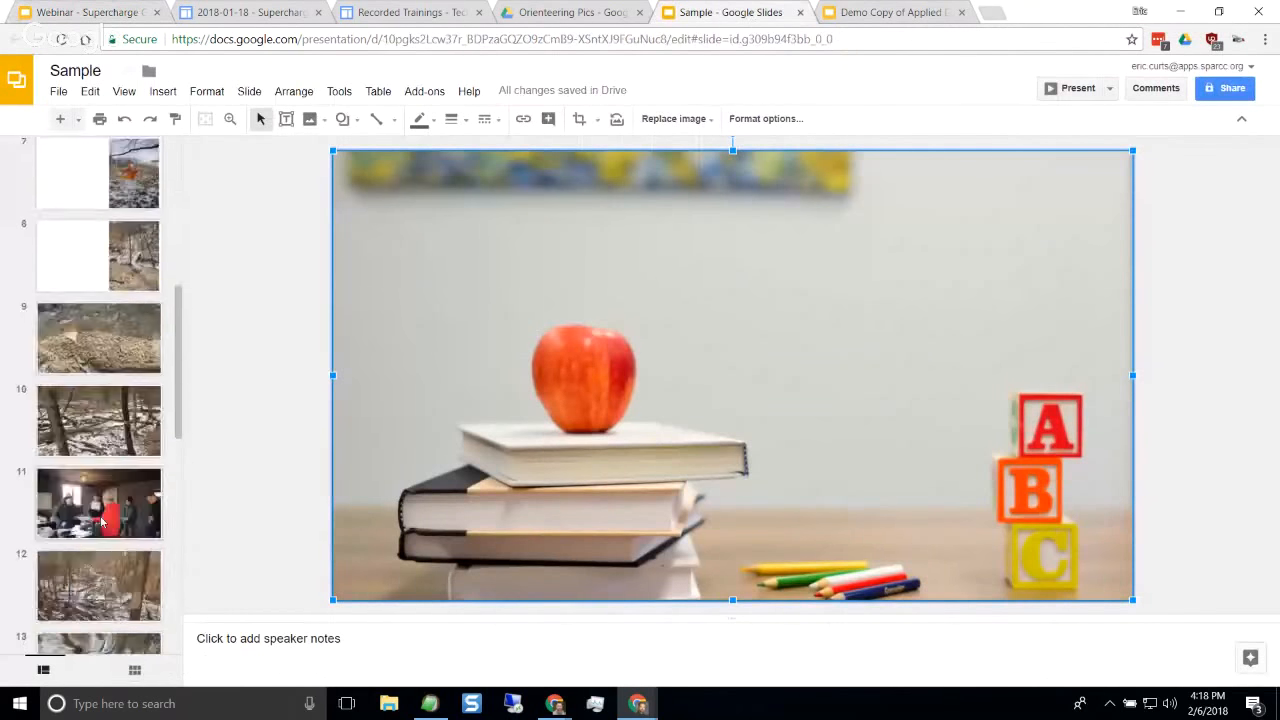
{"action": "scroll", "coordinate": [103, 517], "scroll_direction": "down", "scroll_amount": 1}
{"action": "left_click", "coordinate": [58, 91]}
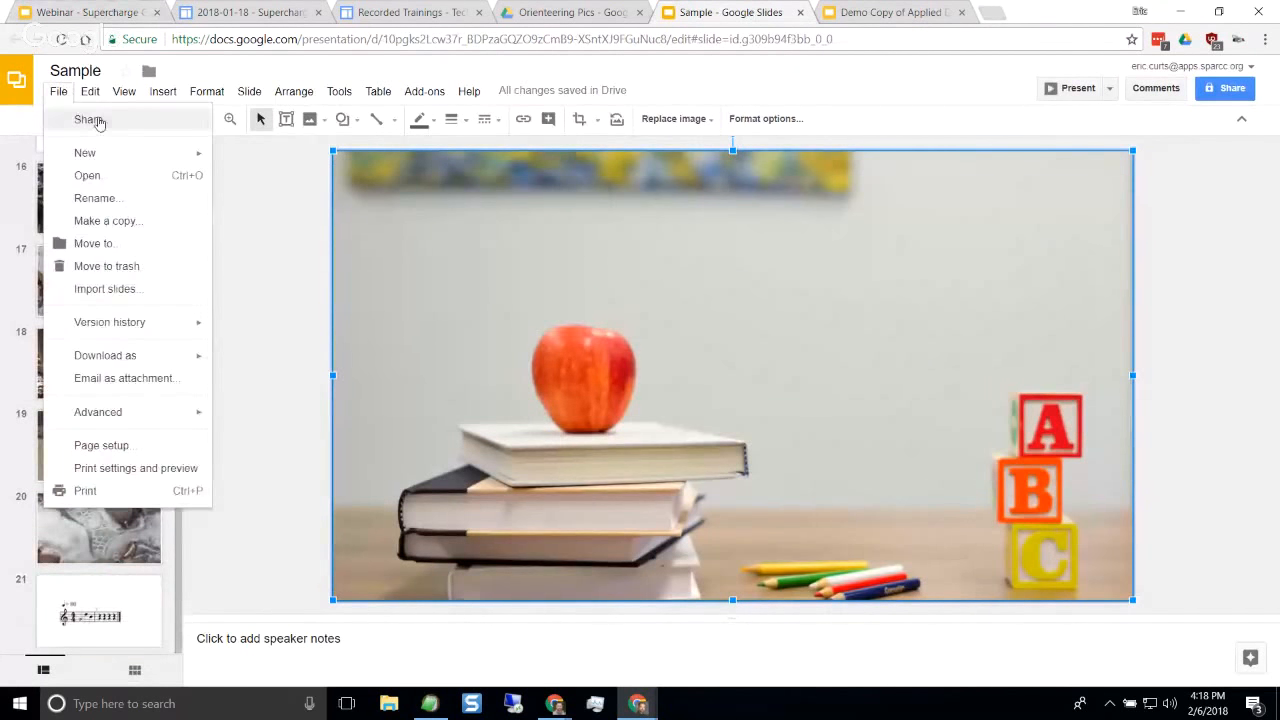
{"action": "mouse_move", "coordinate": [136, 161]}
{"action": "left_click", "coordinate": [284, 204]}
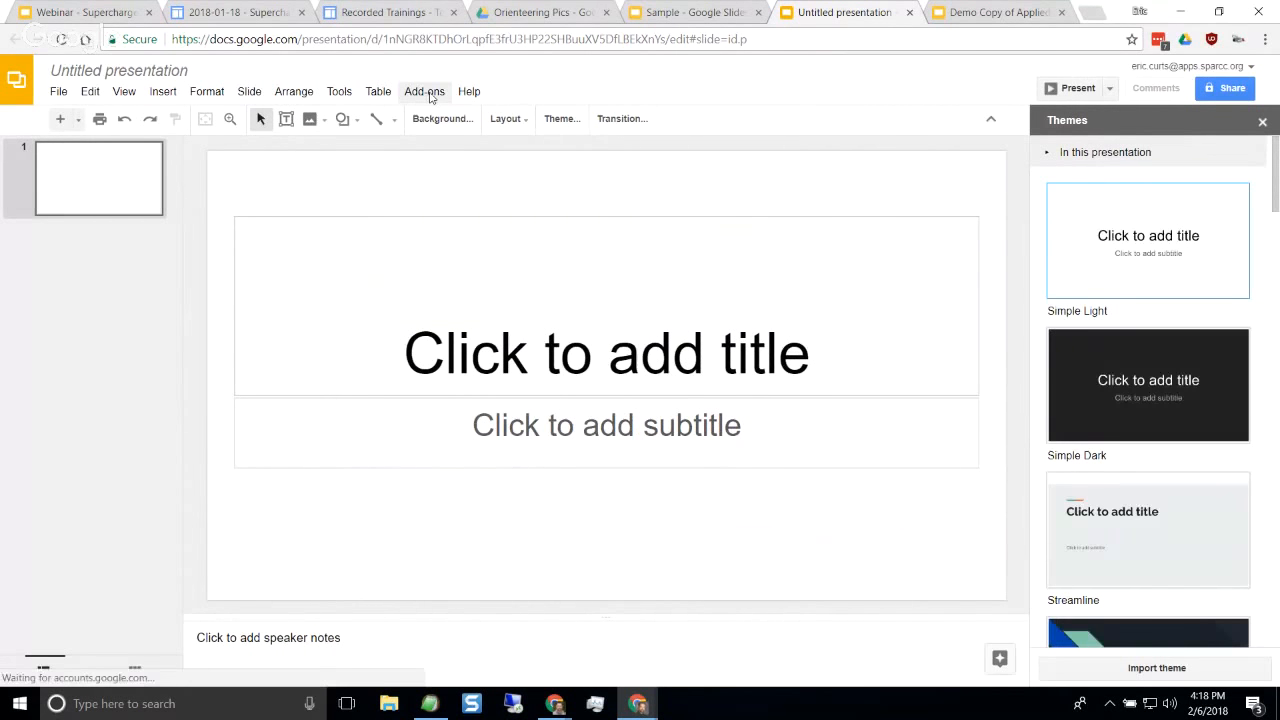
{"action": "left_click", "coordinate": [1262, 122]}
Open the Slides Toolbox add-on and start its import tool for creating slides from images
{"action": "left_click", "coordinate": [424, 91]}
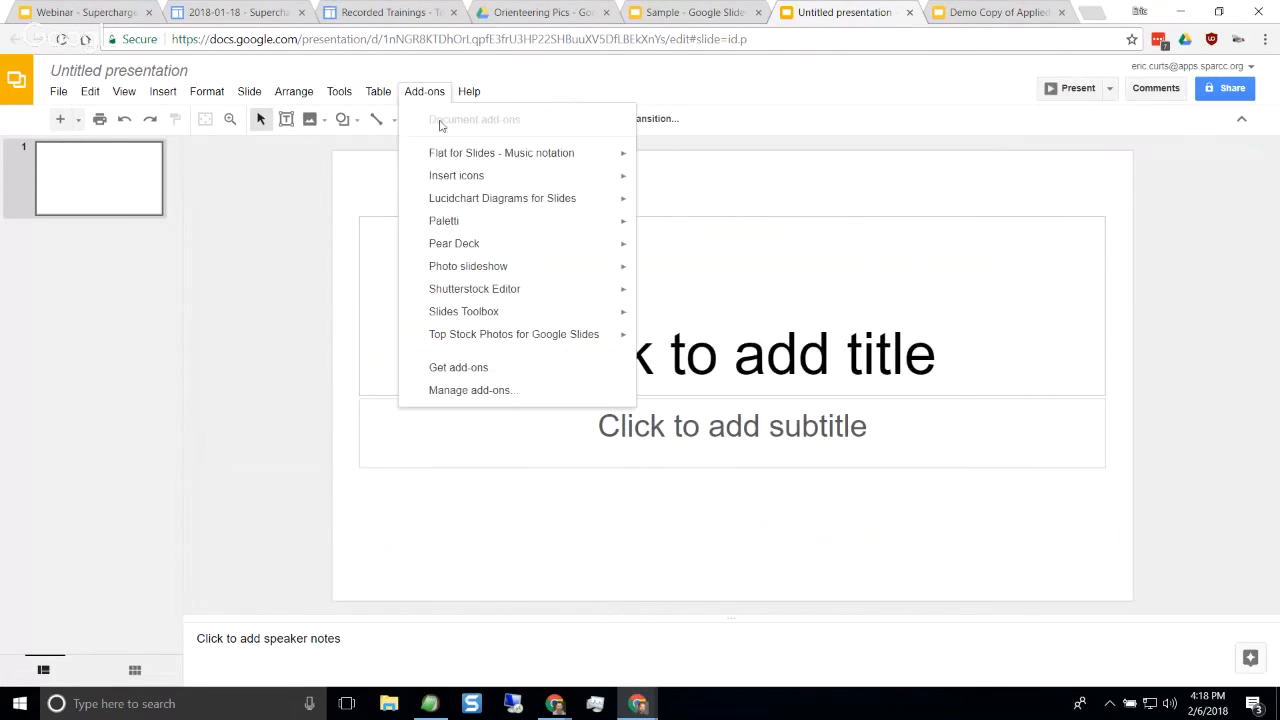
{"action": "mouse_move", "coordinate": [528, 319]}
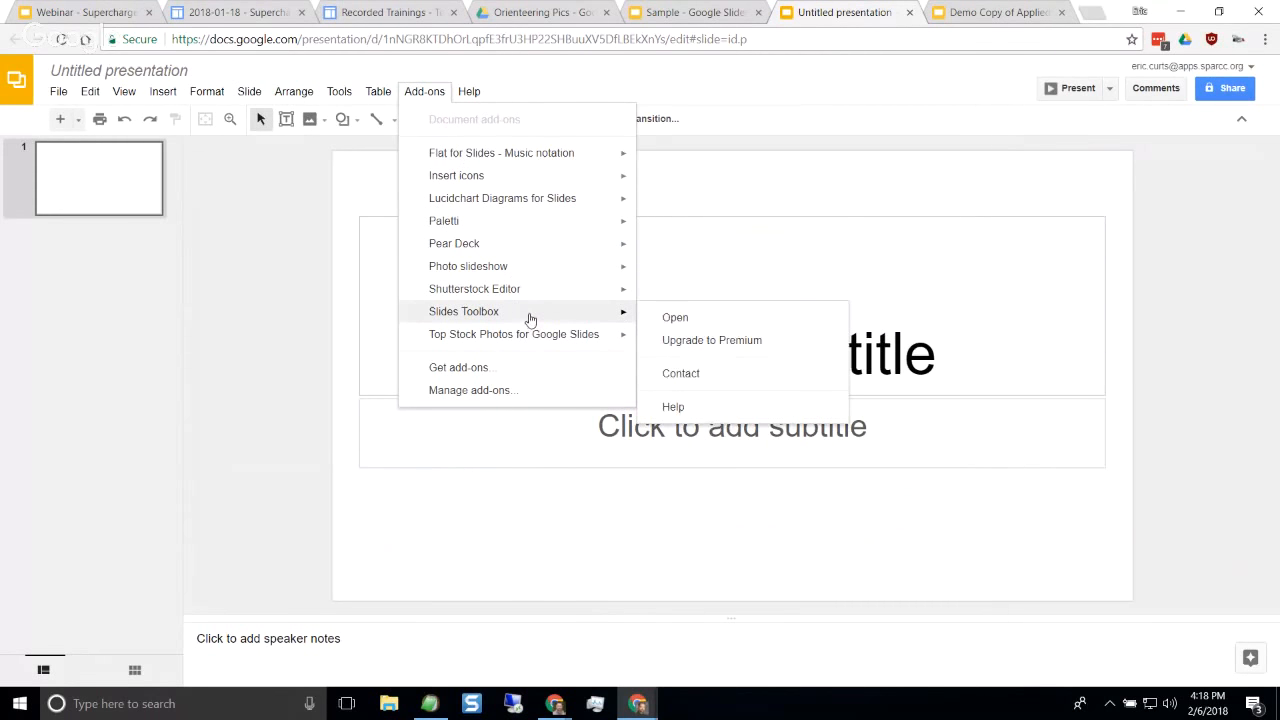
{"action": "left_click", "coordinate": [705, 320]}
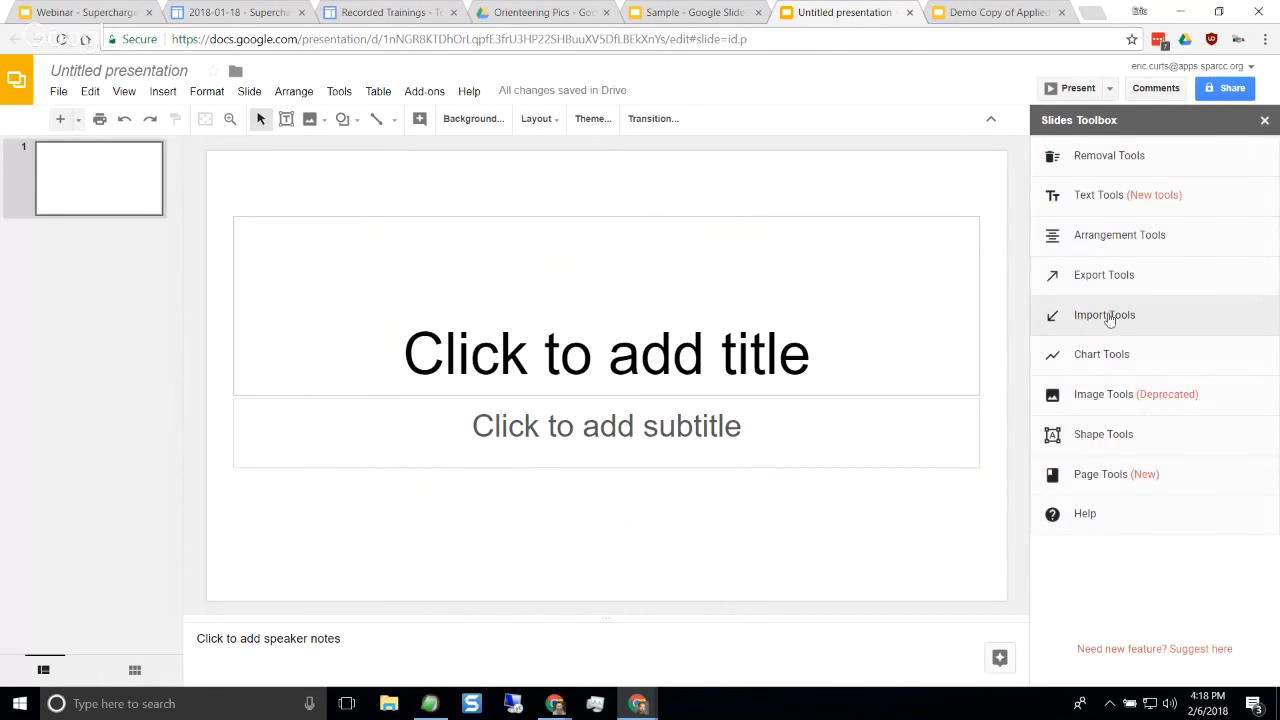
{"action": "left_click", "coordinate": [1129, 316]}
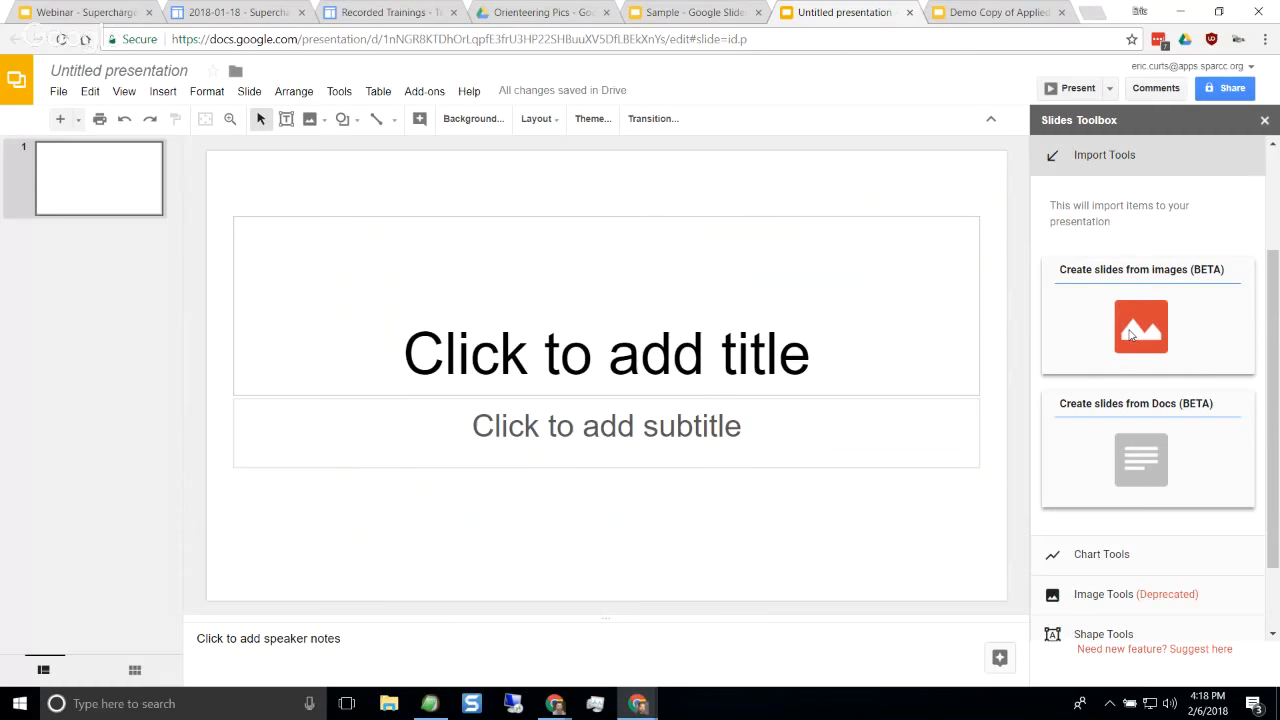
{"action": "left_click", "coordinate": [1130, 335]}
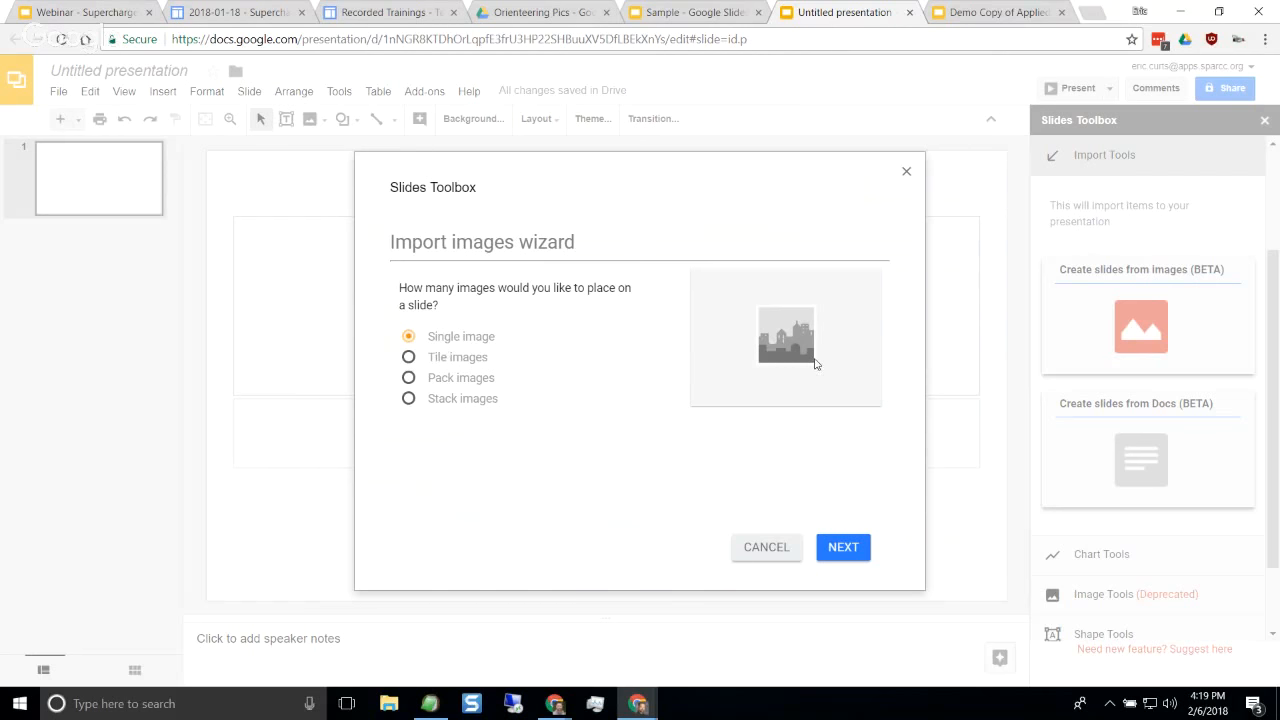
Preview the single, tile, pack and stack image layouts in the Import images wizard
{"action": "left_click", "coordinate": [462, 360]}
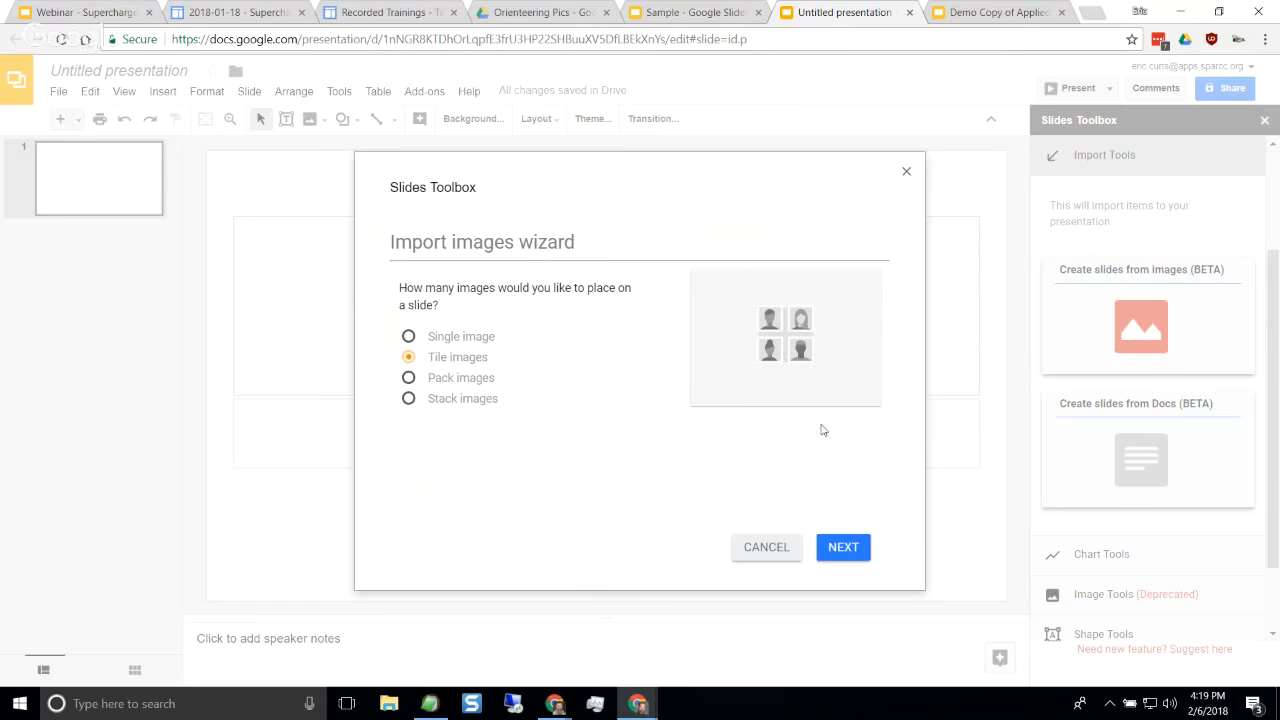
{"action": "left_click", "coordinate": [484, 381]}
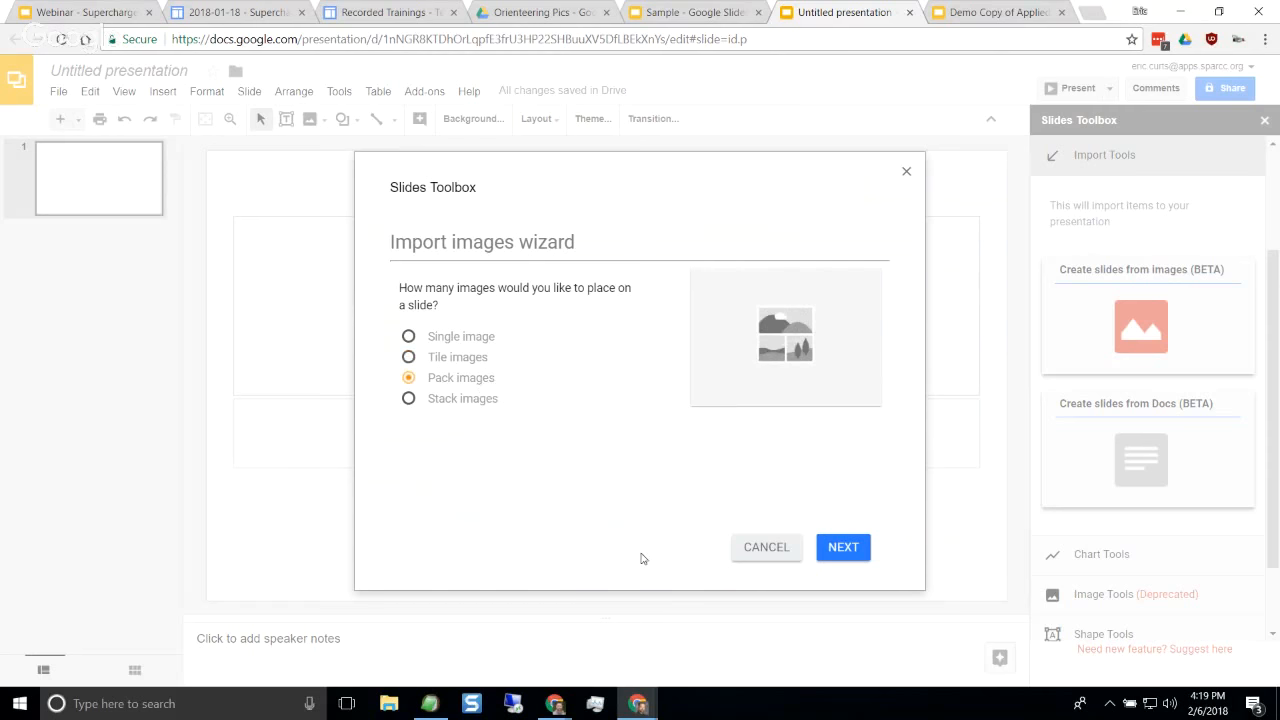
{"action": "left_click", "coordinate": [486, 401]}
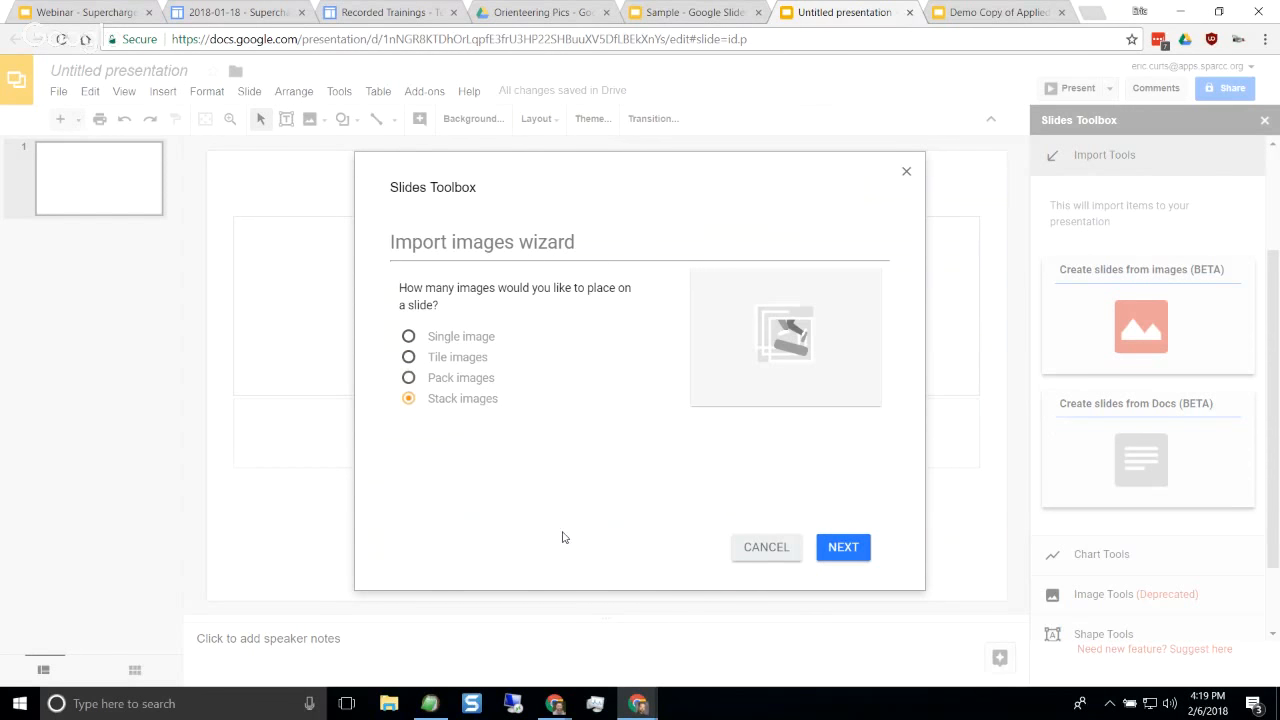
{"action": "left_click", "coordinate": [477, 337]}
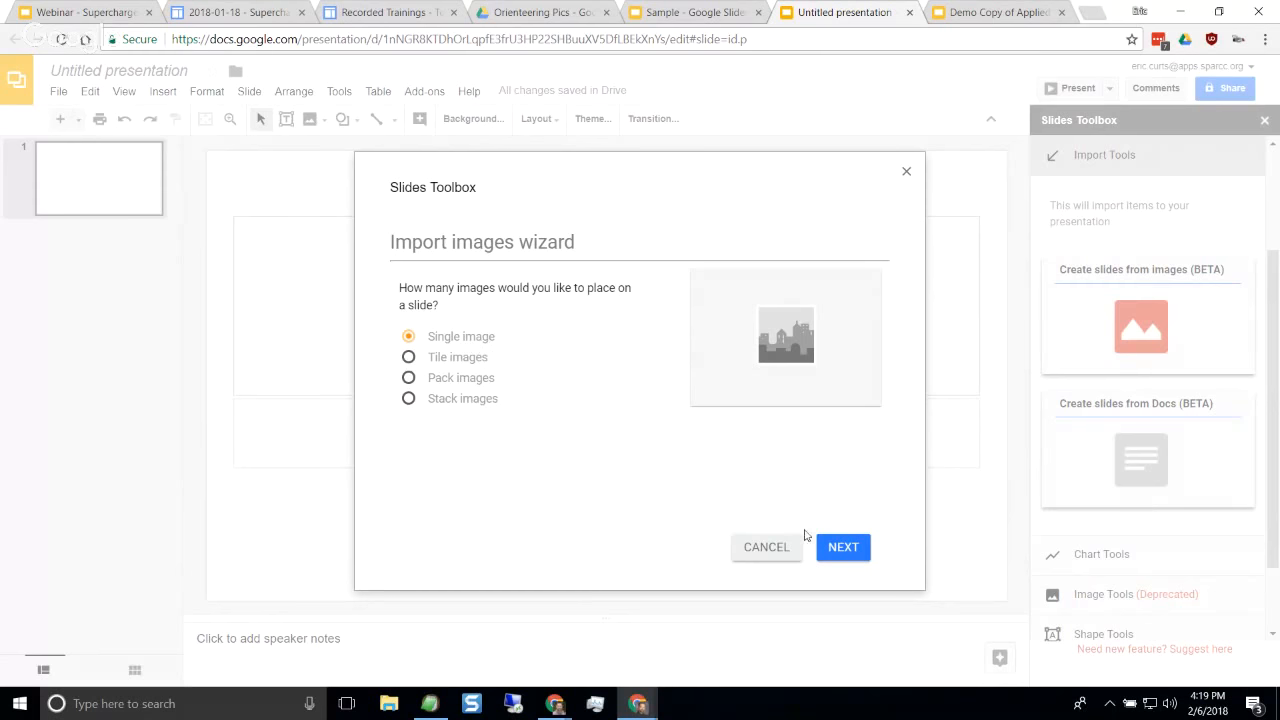
{"action": "left_click", "coordinate": [471, 362]}
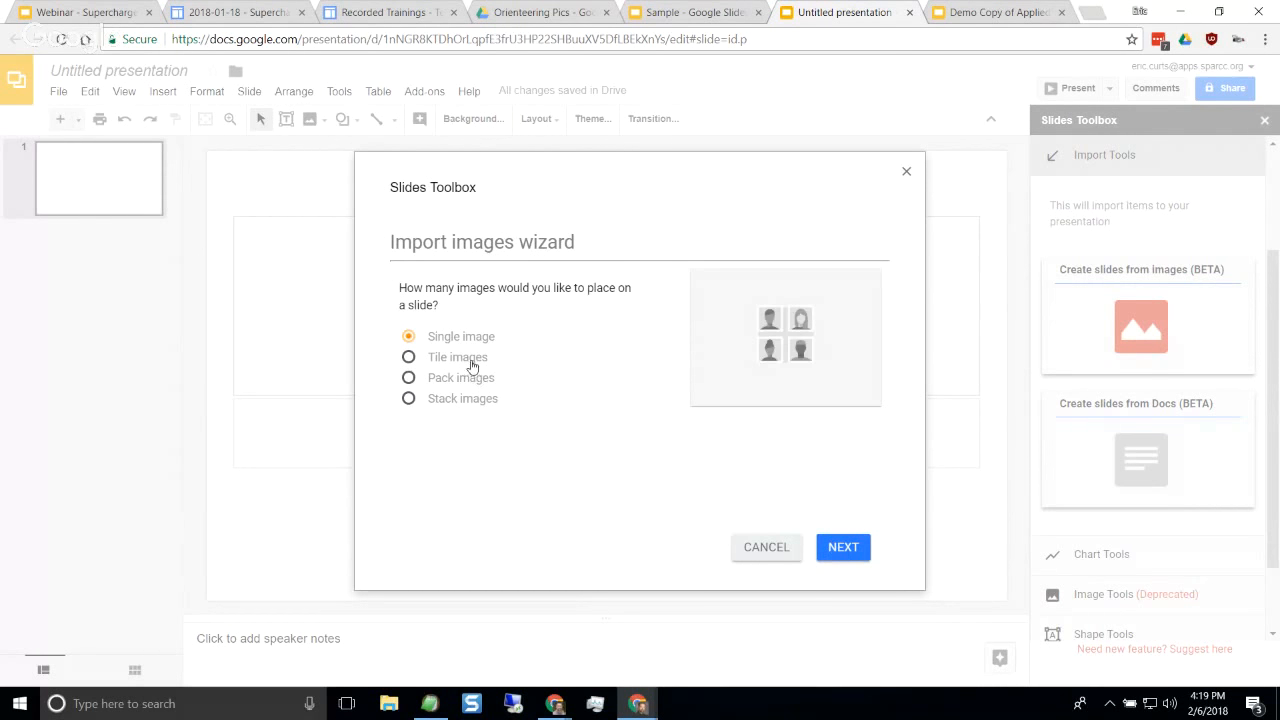
{"action": "left_click", "coordinate": [476, 384]}
{"action": "left_click", "coordinate": [477, 402]}
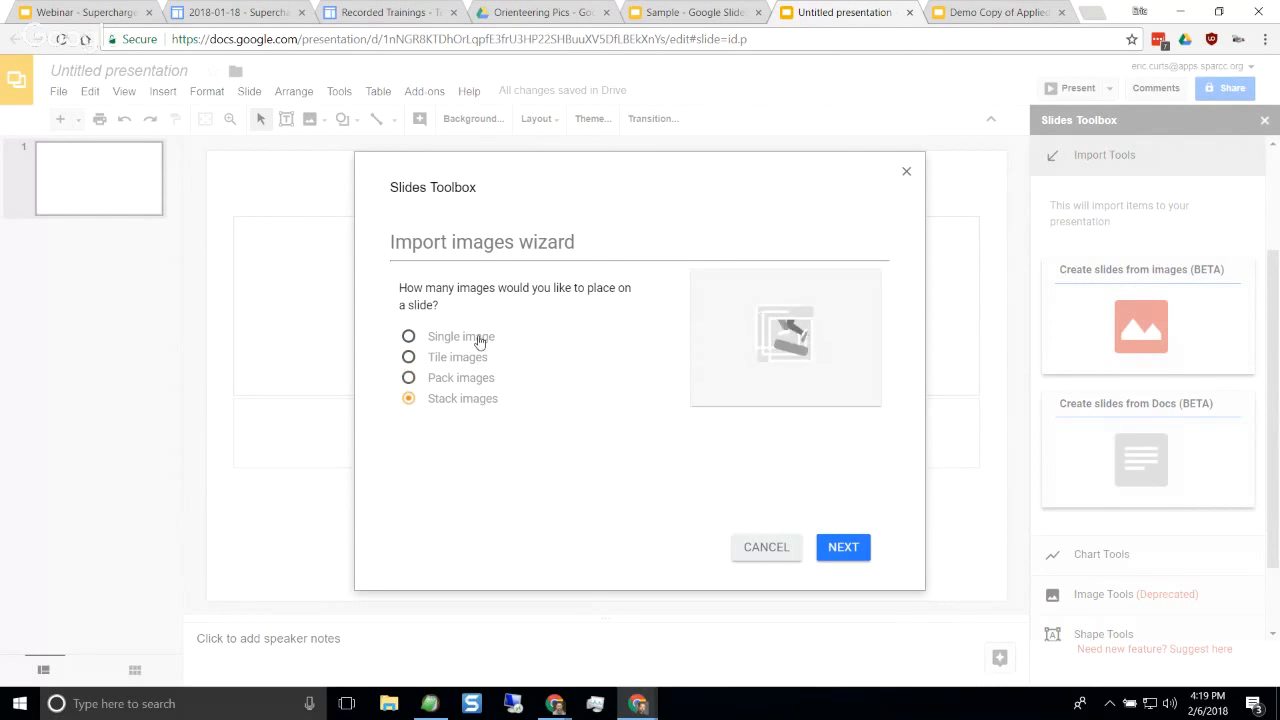
Choose the Single image layout, search Drive for "orienteering" and open the Orienteering Pics folder
{"action": "left_click", "coordinate": [477, 339]}
{"action": "left_click", "coordinate": [845, 547]}
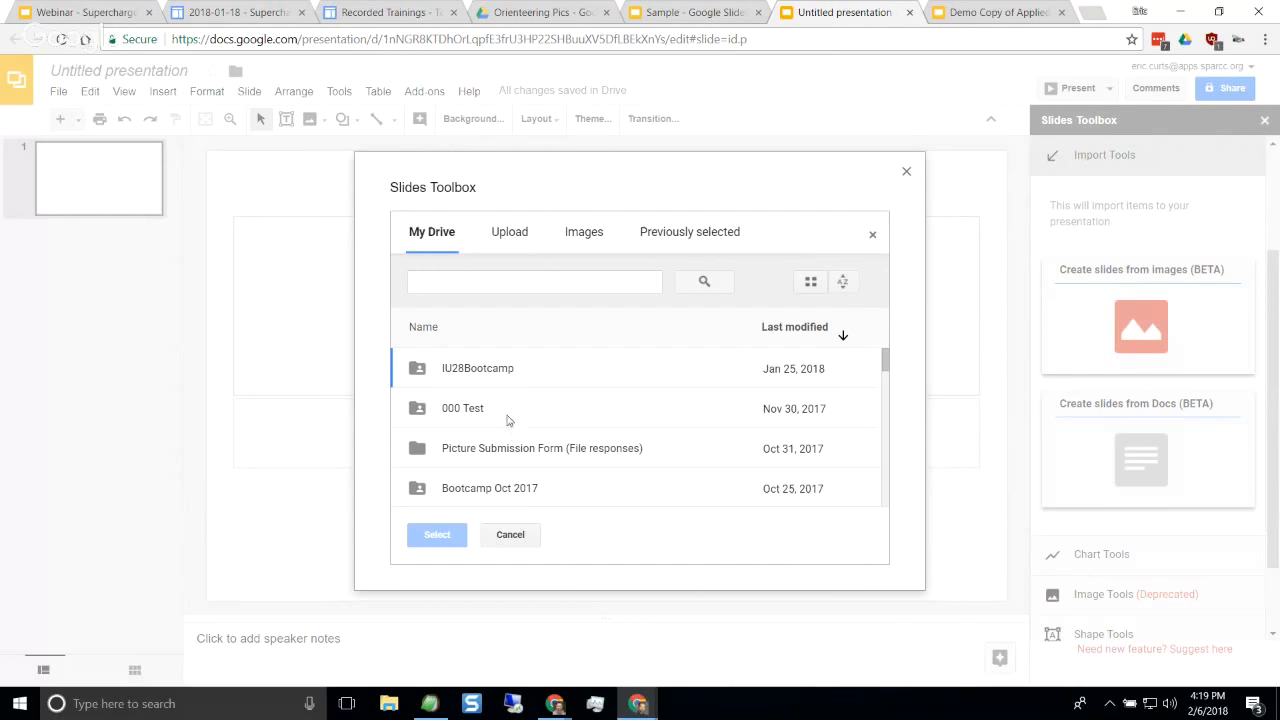
{"action": "left_click", "coordinate": [513, 285]}
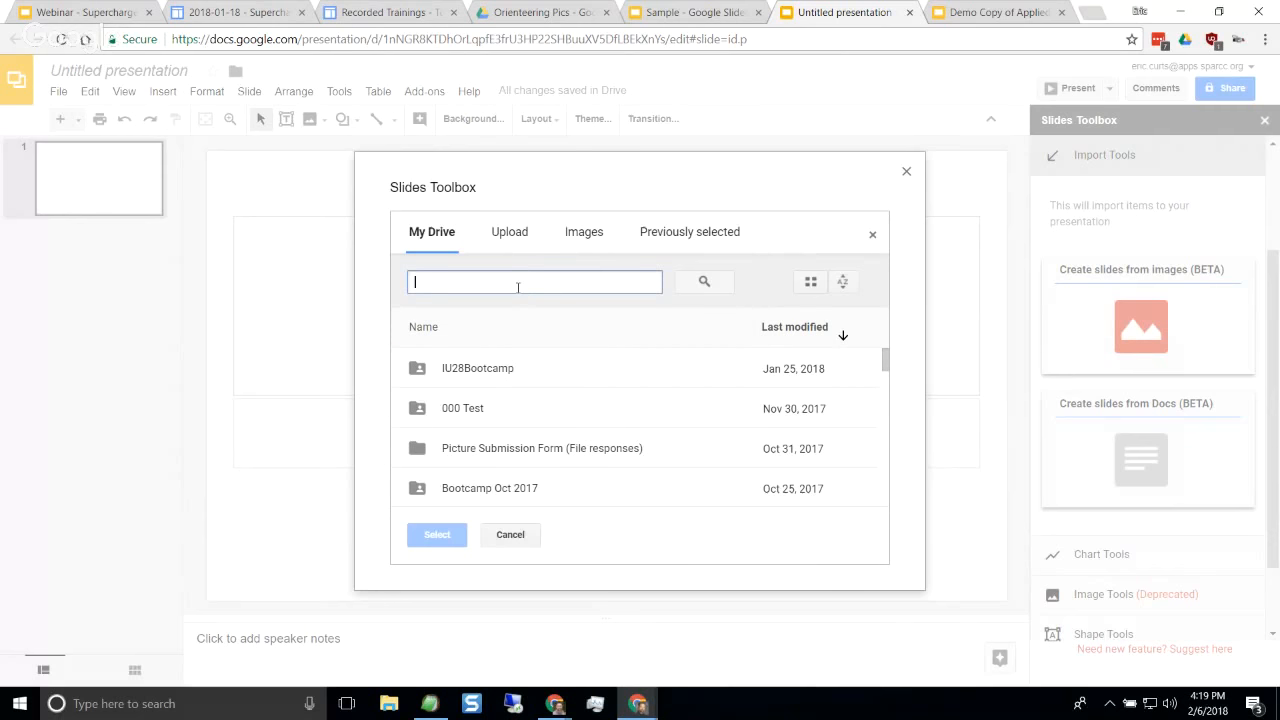
{"action": "type", "text": "orien"}
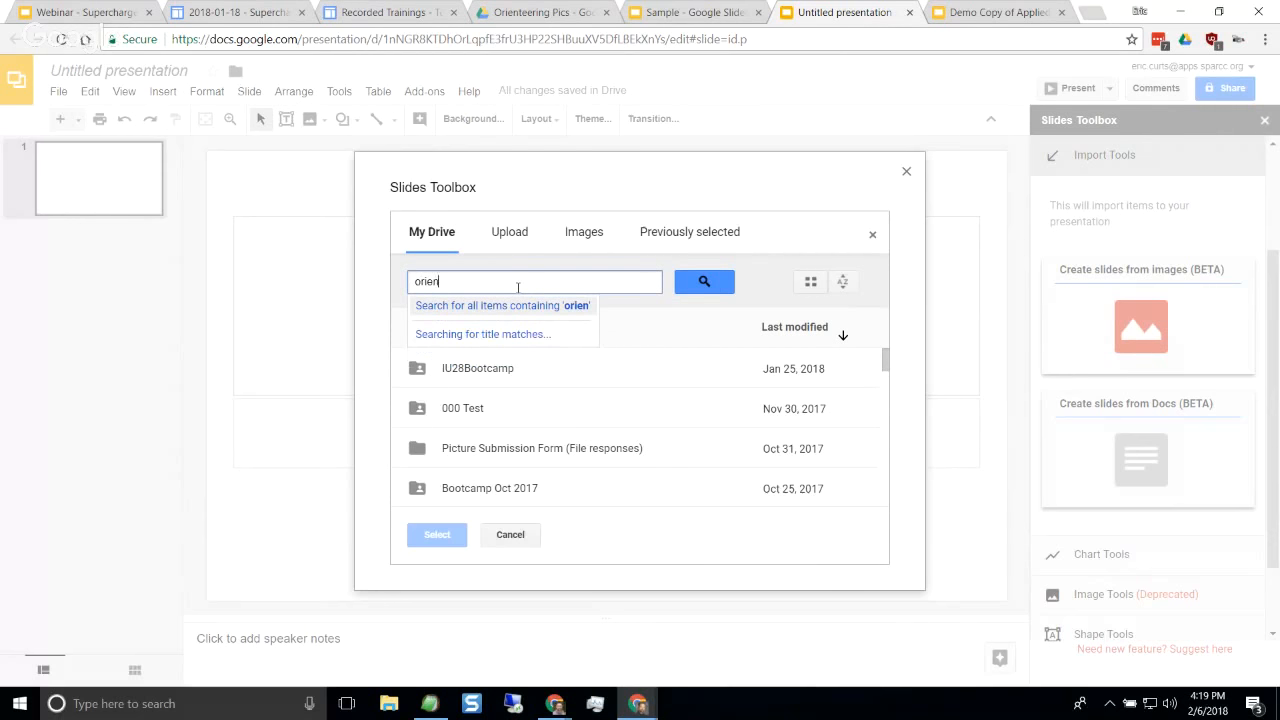
{"action": "type", "text": "teering"}
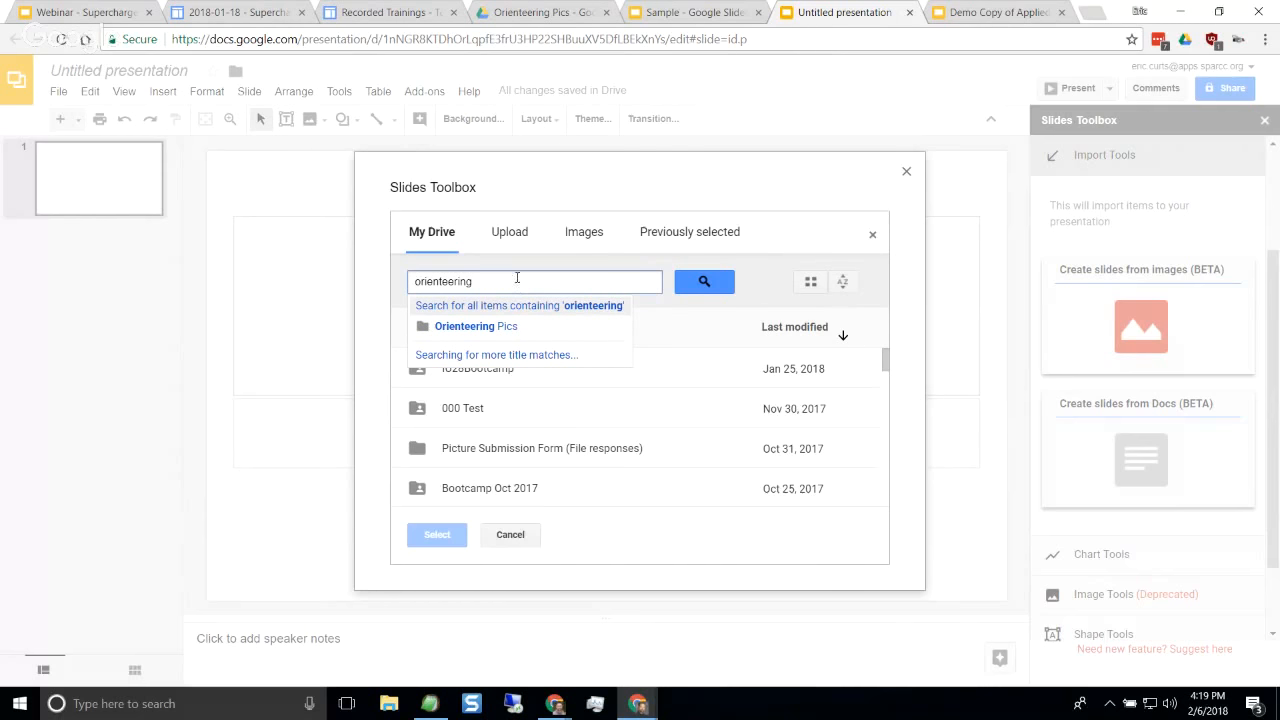
{"action": "left_click", "coordinate": [521, 333]}
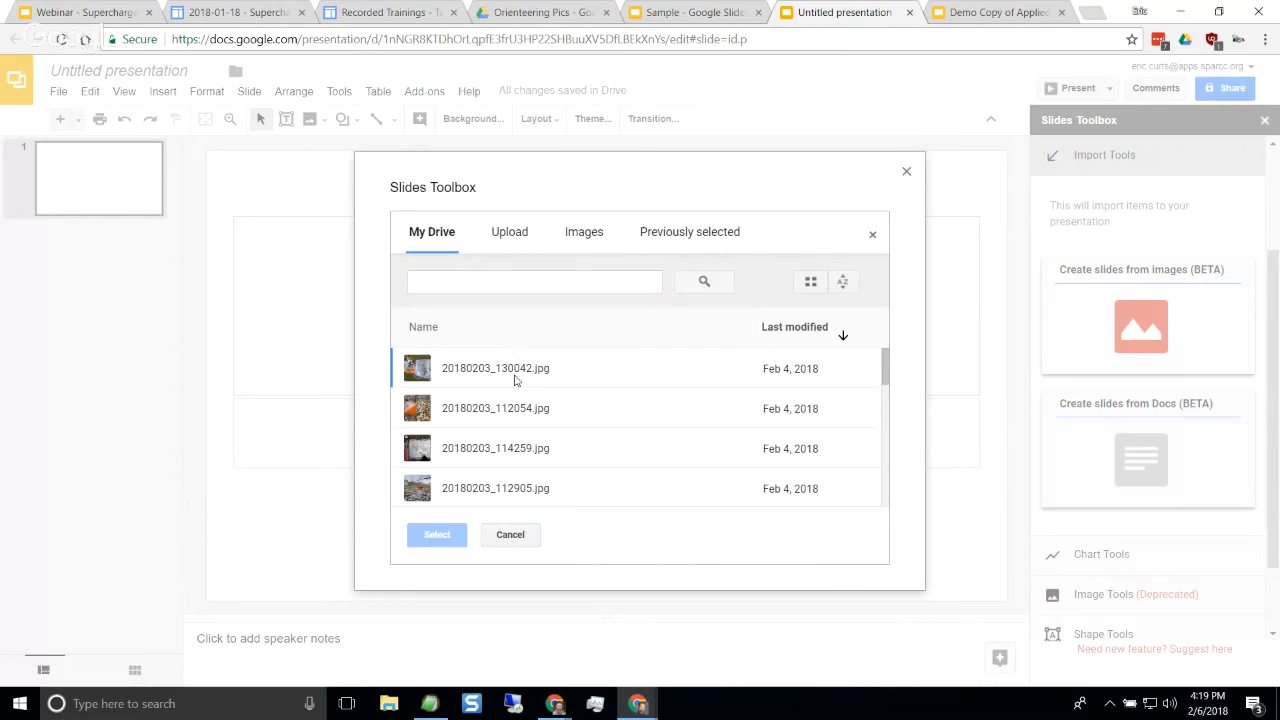
Select the pictures in the Orienteering Pics folder, starting with 20180203_130042.jpg
{"action": "left_click", "coordinate": [515, 370]}
{"action": "scroll", "coordinate": [495, 410], "scroll_direction": "down", "scroll_amount": 5}
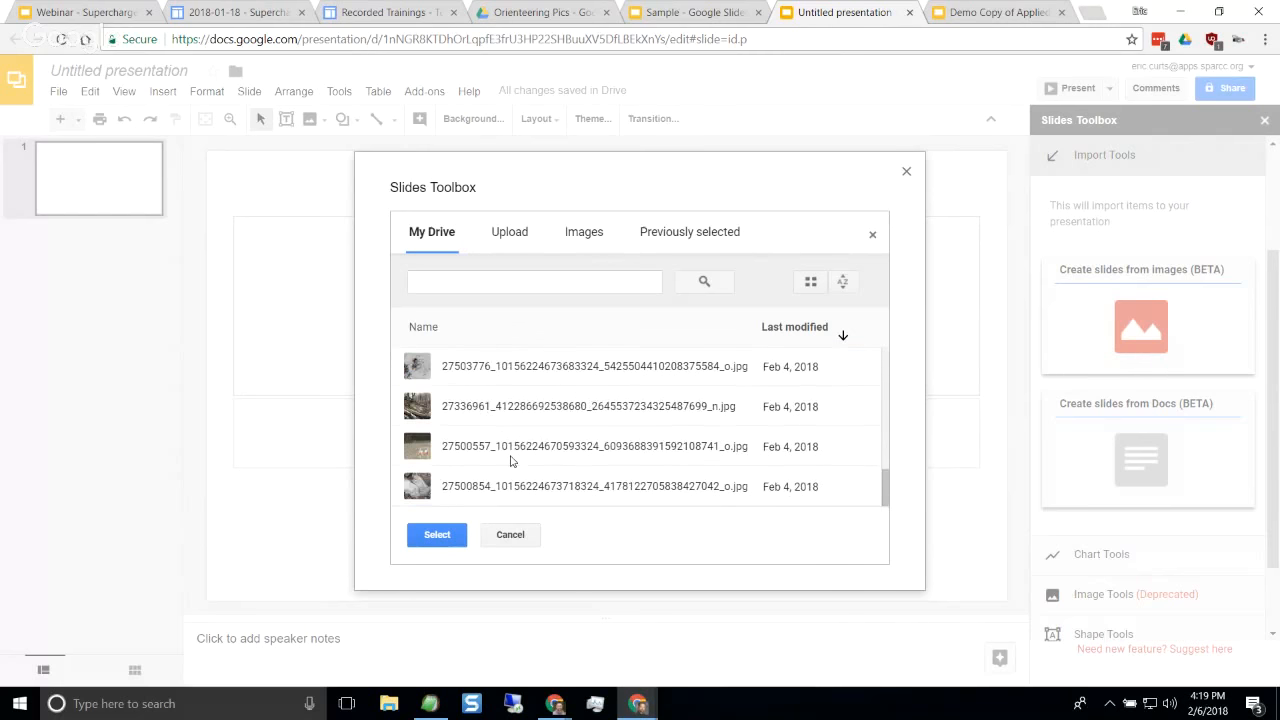